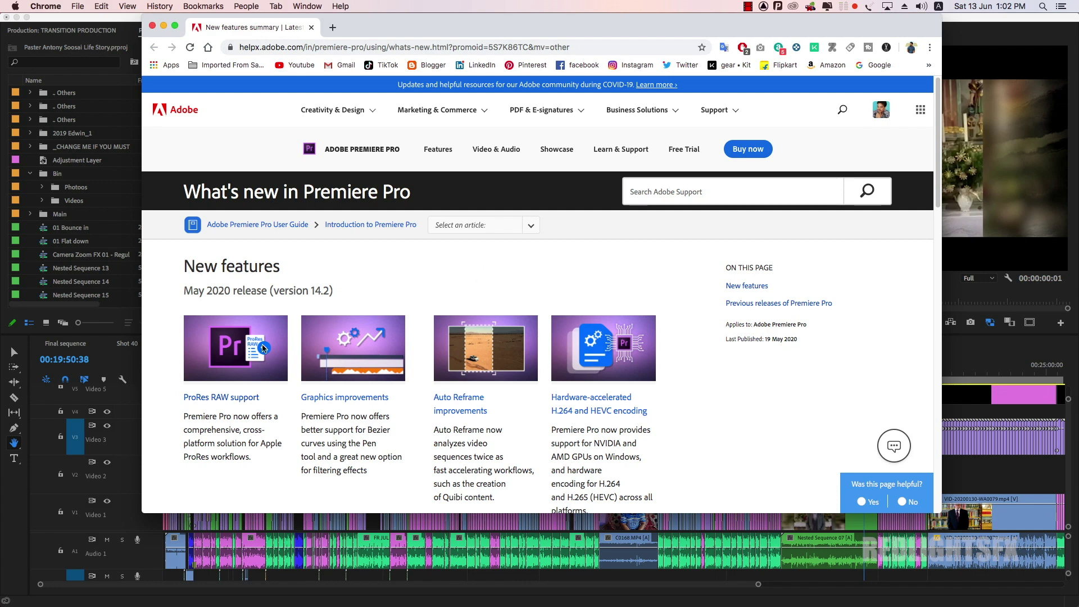
Step: Scroll the What's new in Premiere Pro help page down toward the Previous releases links
{"action": "scroll", "coordinate": [562, 351], "scroll_direction": "down", "scroll_amount": 3}
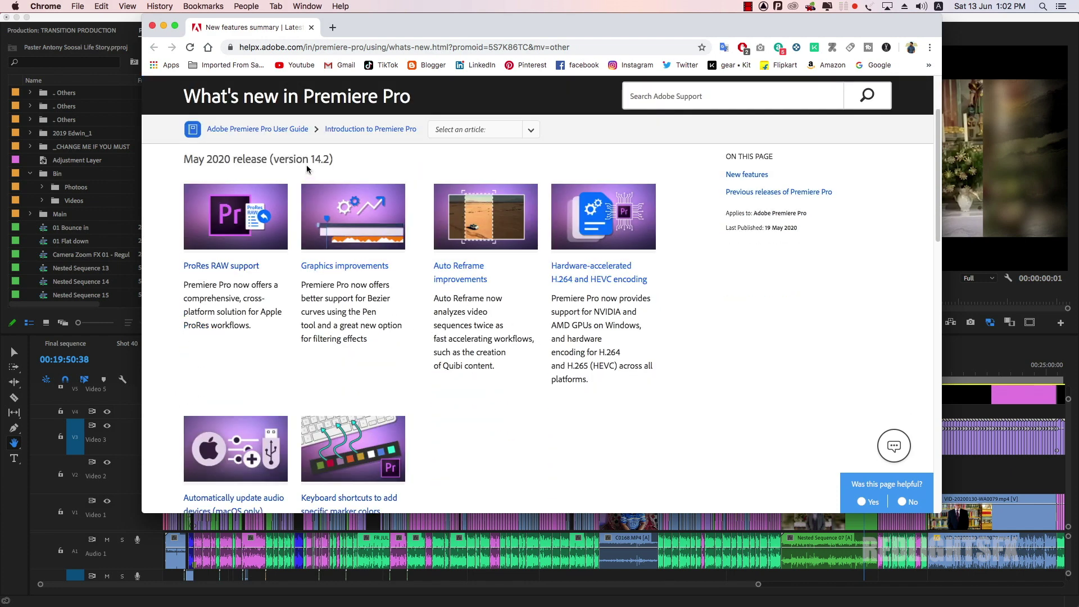
{"action": "scroll", "coordinate": [428, 403], "scroll_direction": "down", "scroll_amount": 10}
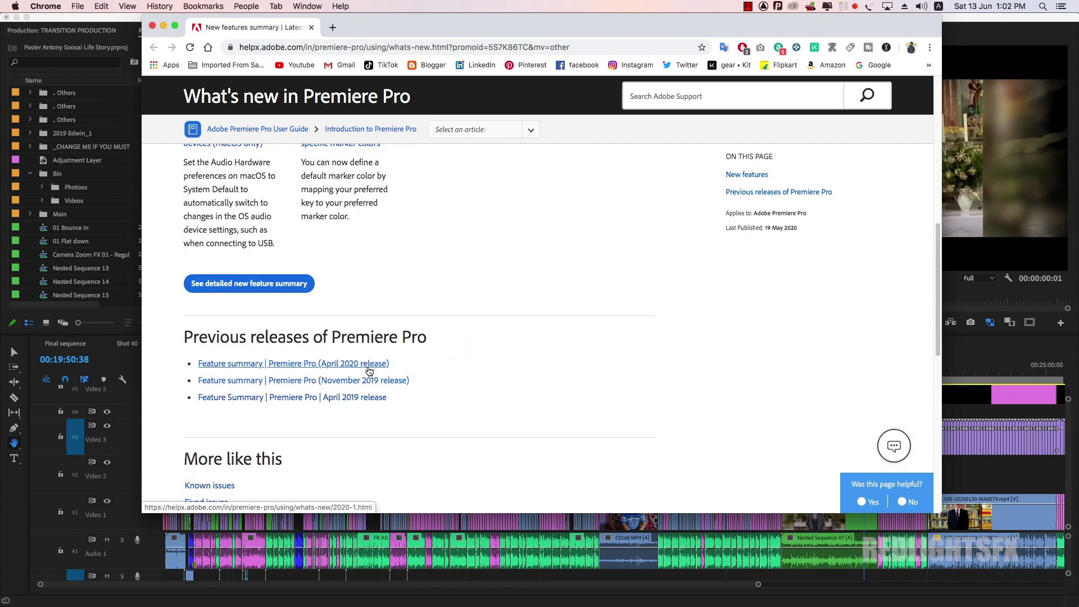
Step: Read the April 2020 (14.1) feature summary's Productions section, then return to Premiere Pro
{"action": "left_click", "coordinate": [346, 370]}
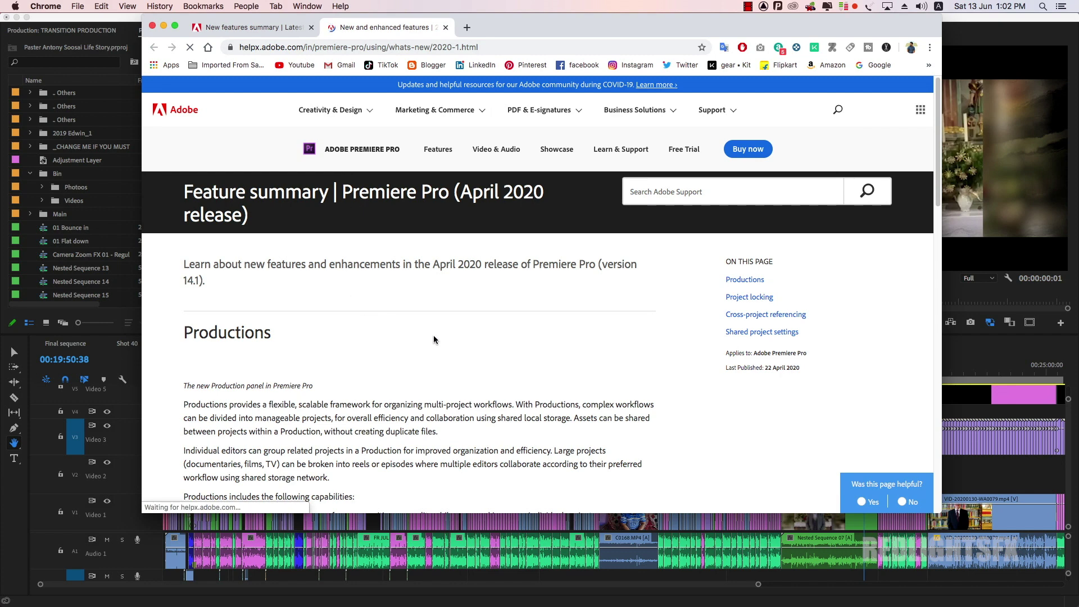
{"action": "scroll", "coordinate": [434, 335], "scroll_direction": "down", "scroll_amount": 4}
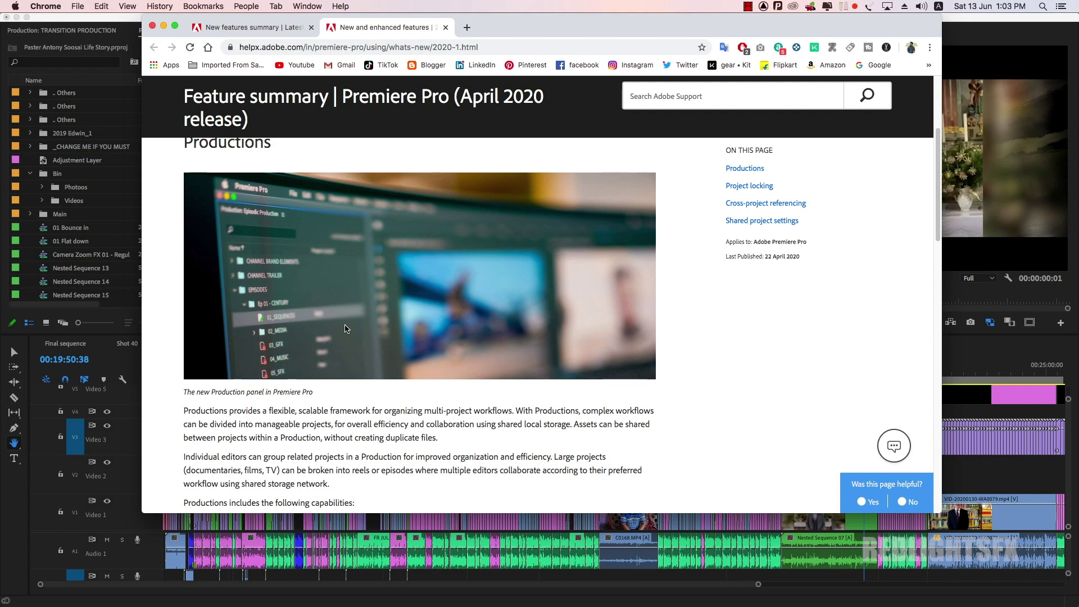
{"action": "scroll", "coordinate": [327, 277], "scroll_direction": "up", "scroll_amount": 3}
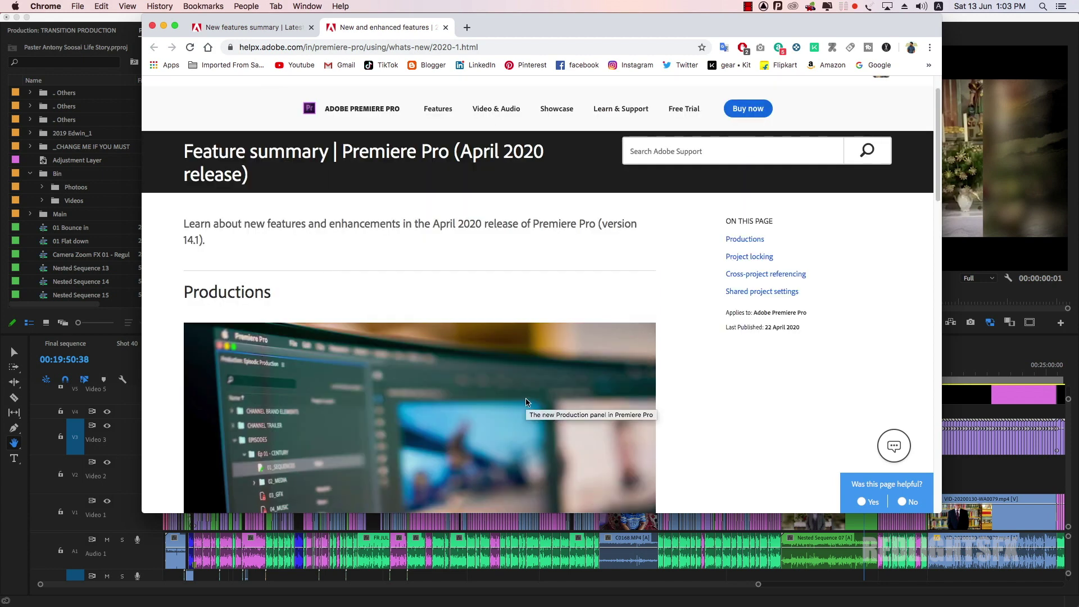
{"action": "key", "text": "super+Tab"}
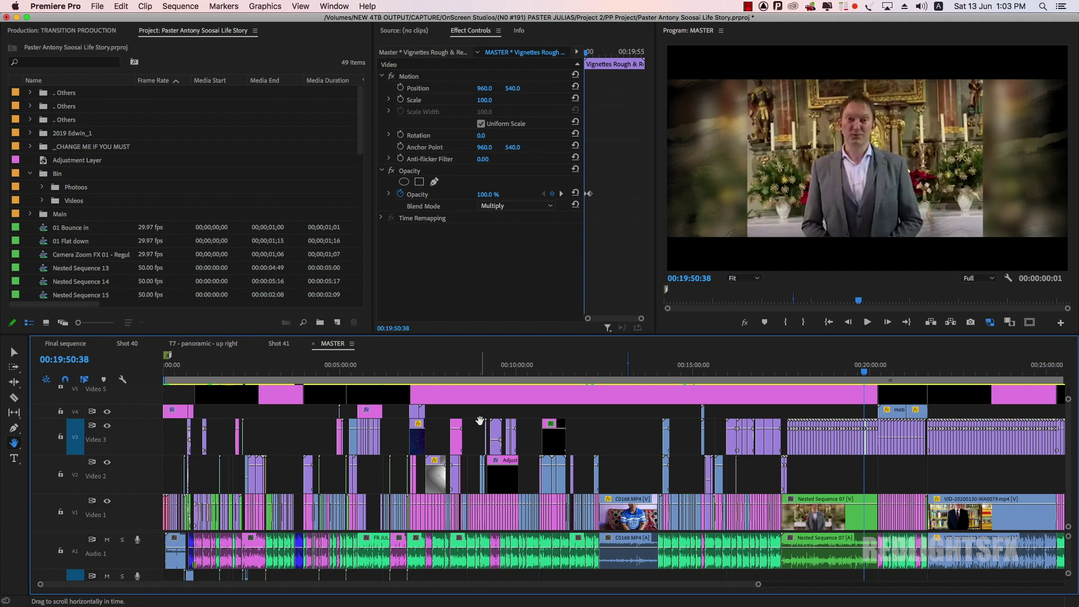
{"action": "left_click", "coordinate": [97, 6]}
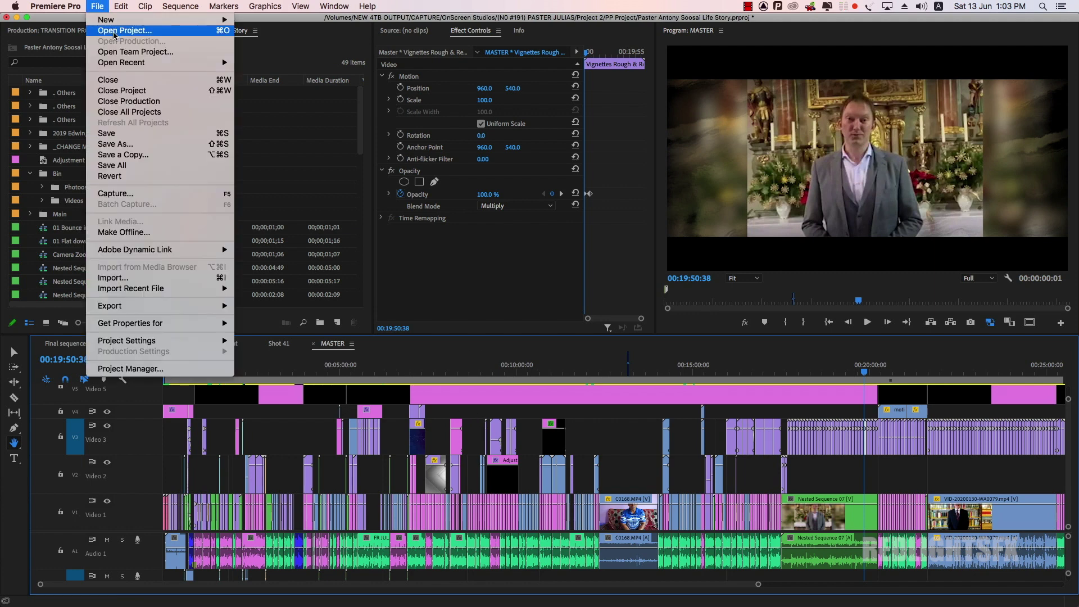
{"action": "key", "text": "Escape"}
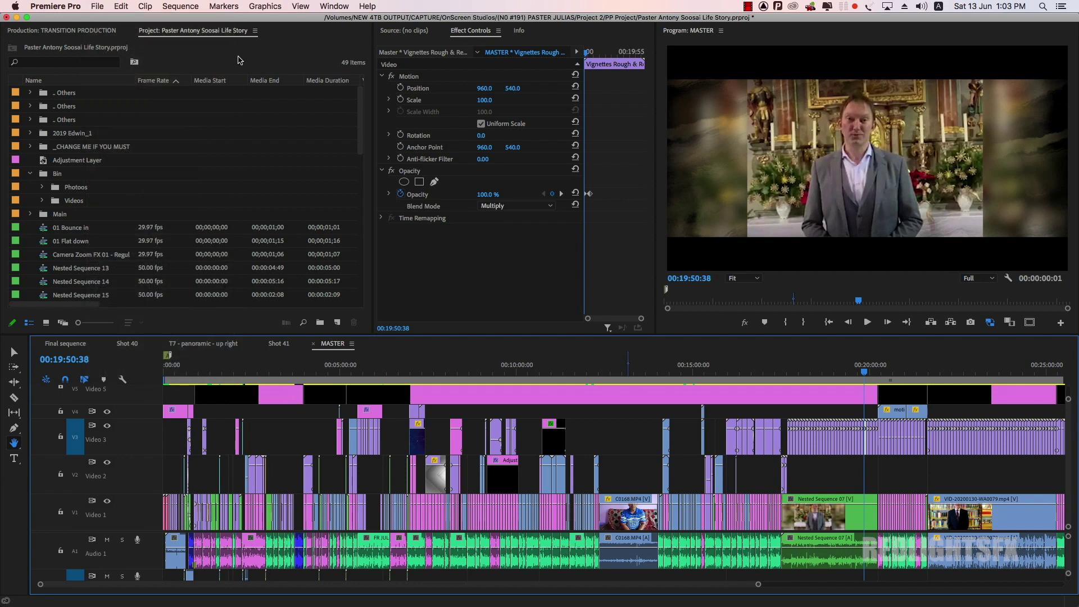
{"action": "left_click", "coordinate": [176, 32]}
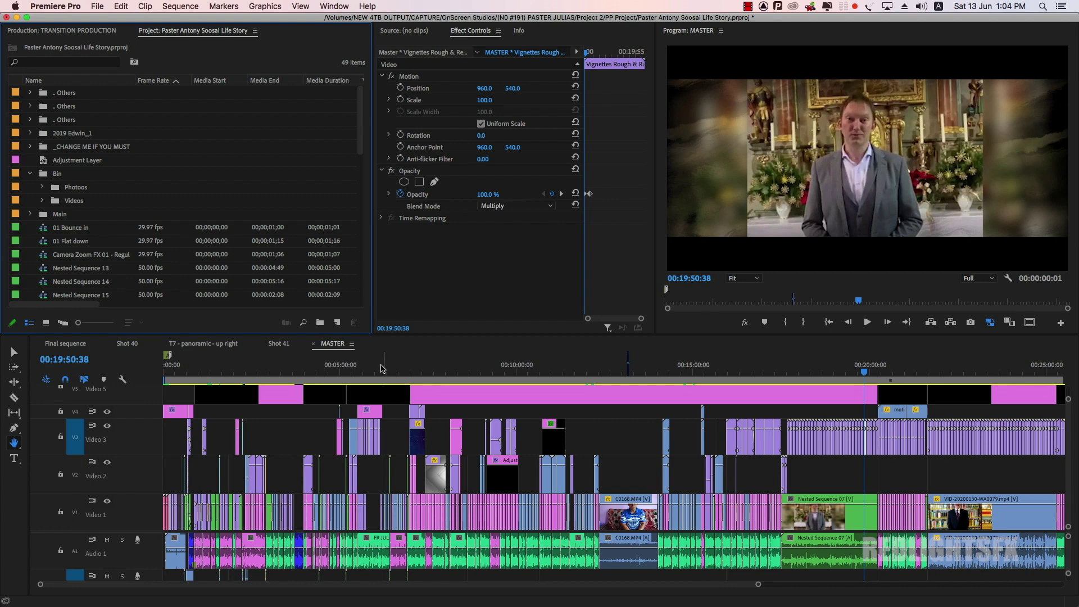
Step: Show the TRANSITION PRODUCTION production's folders and select Transition Effects
{"action": "left_click", "coordinate": [62, 33]}
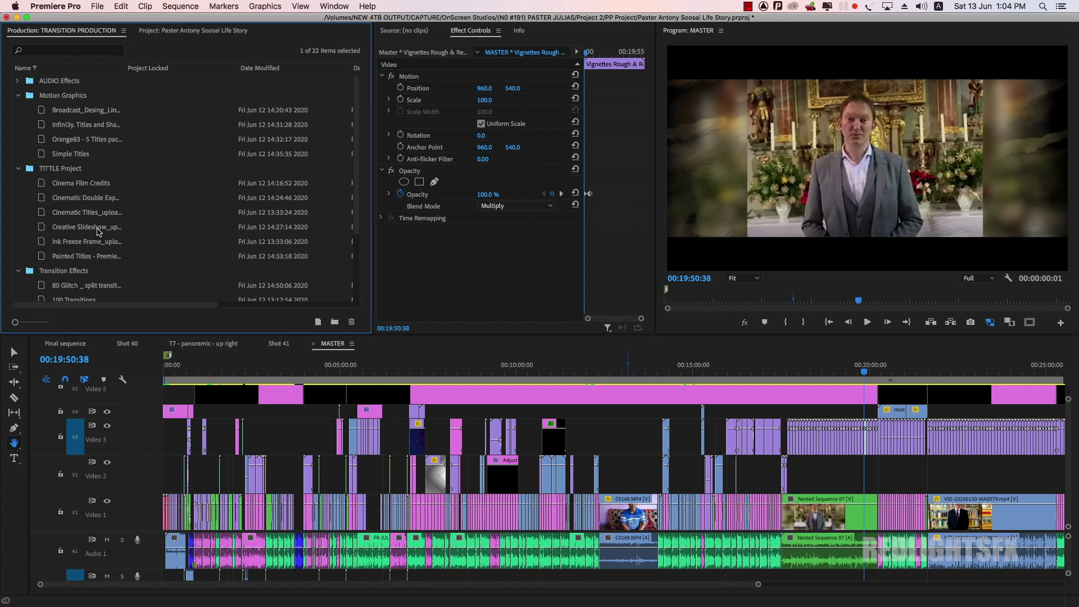
{"action": "scroll", "coordinate": [99, 230], "scroll_direction": "down", "scroll_amount": 5}
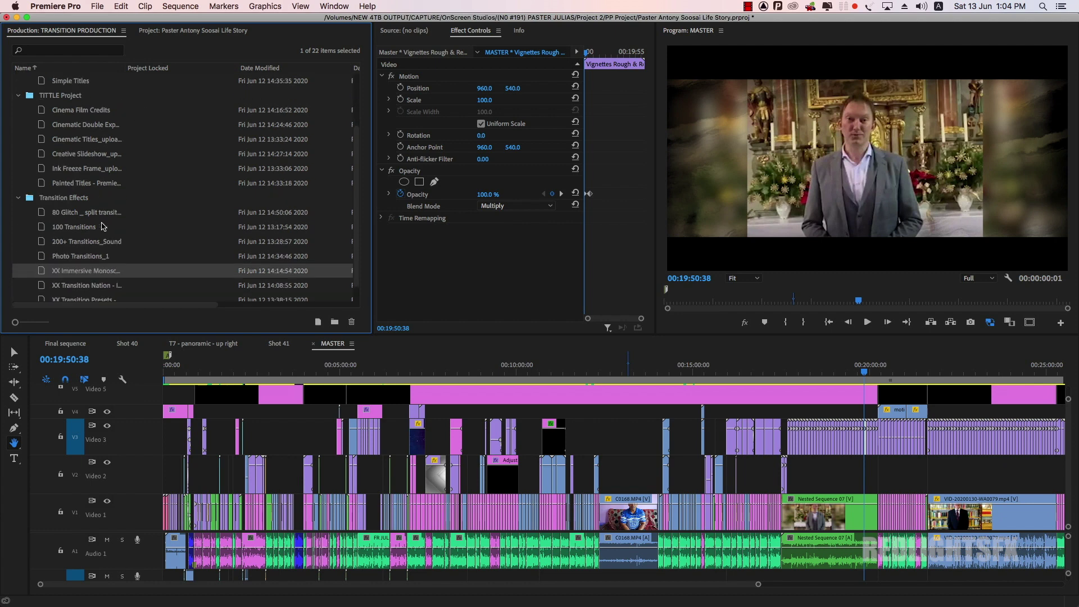
{"action": "left_click", "coordinate": [77, 201]}
{"action": "scroll", "coordinate": [104, 230], "scroll_direction": "down", "scroll_amount": 2}
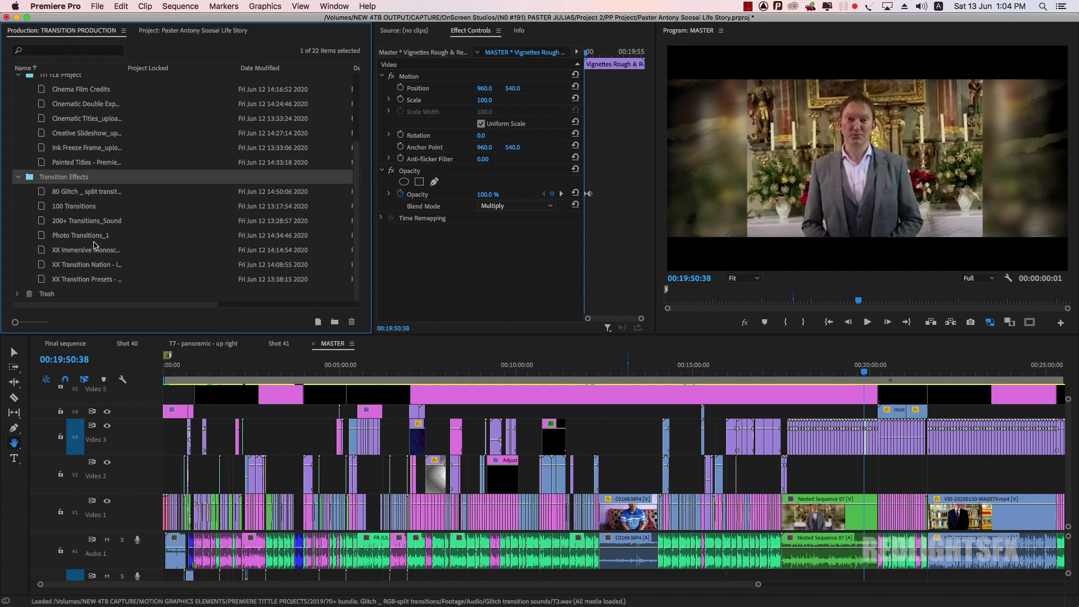
{"action": "scroll", "coordinate": [94, 264], "scroll_direction": "up", "scroll_amount": 2}
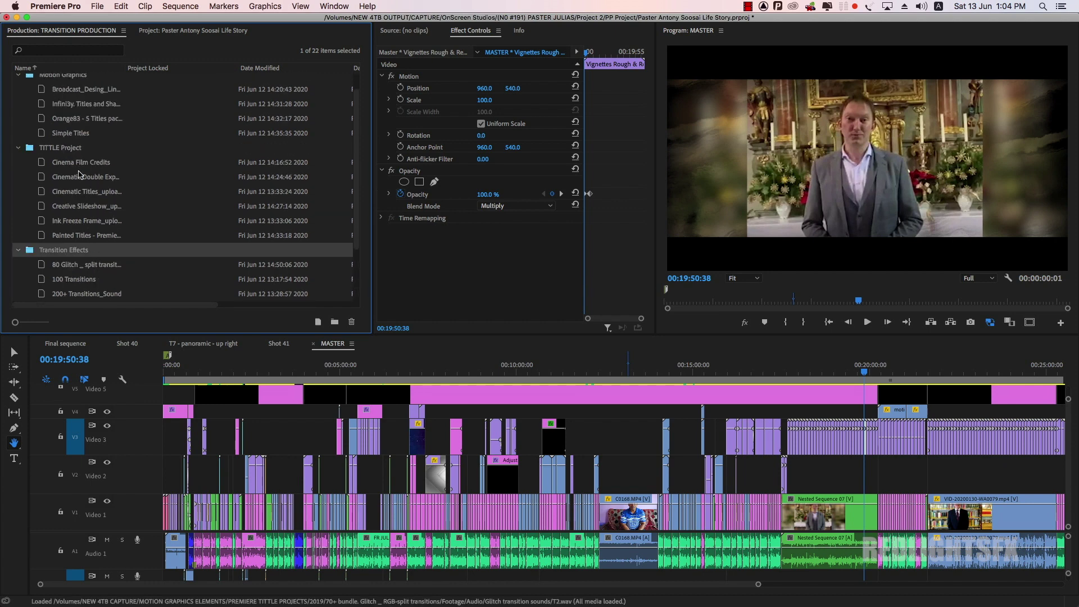
{"action": "scroll", "coordinate": [88, 208], "scroll_direction": "up", "scroll_amount": 4}
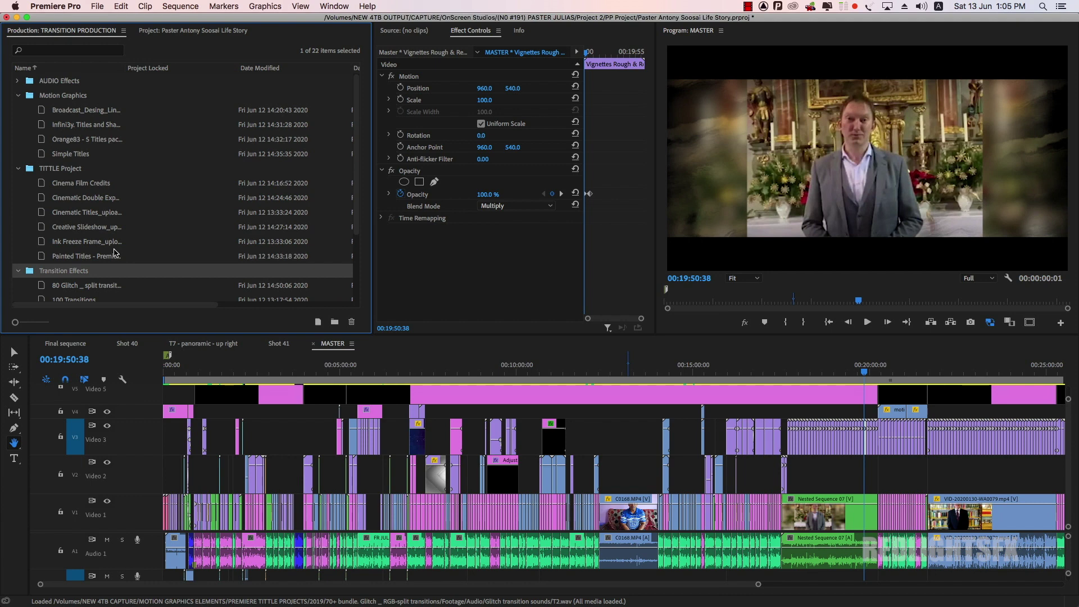
Step: In Finder, browse NEW 4TB CAPTURE > LIME LIGHTS > reception event to its Project folder
{"action": "key", "text": "super+Tab"}
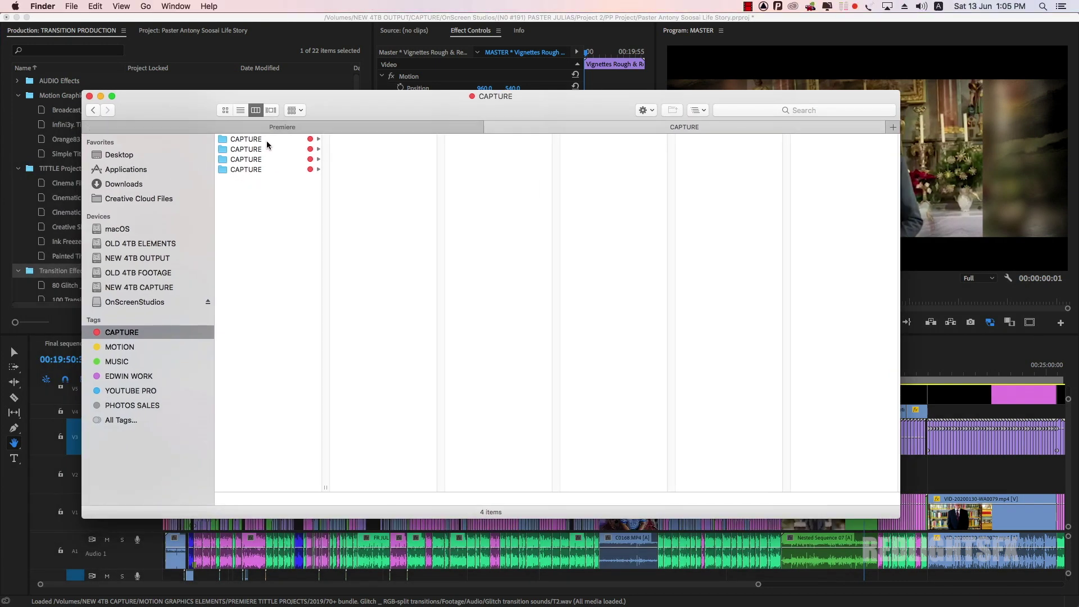
{"action": "left_click", "coordinate": [266, 141]}
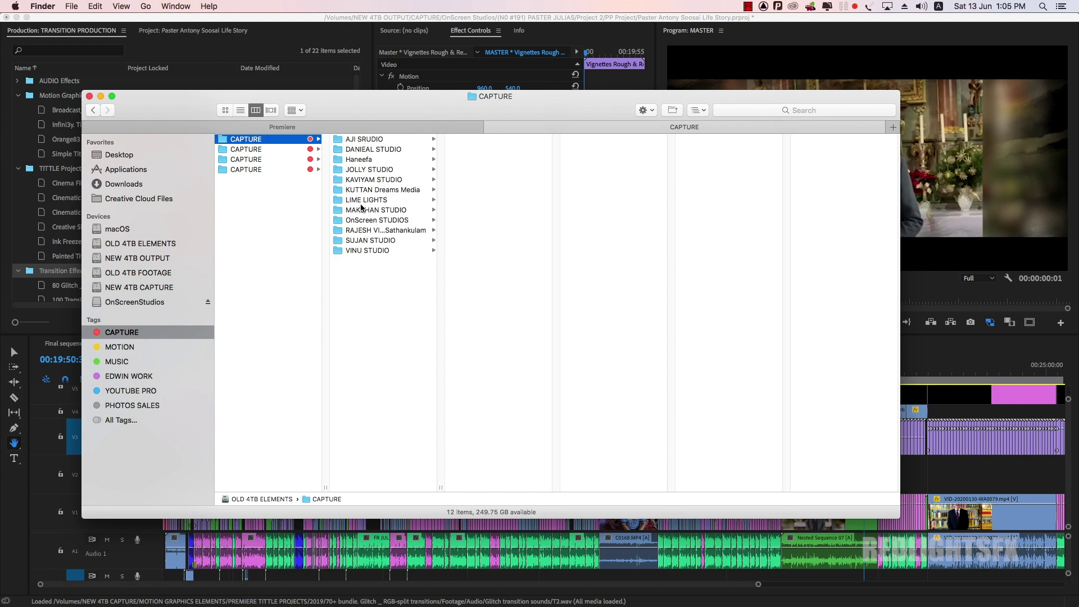
{"action": "left_click", "coordinate": [249, 150]}
{"action": "left_click", "coordinate": [254, 160]}
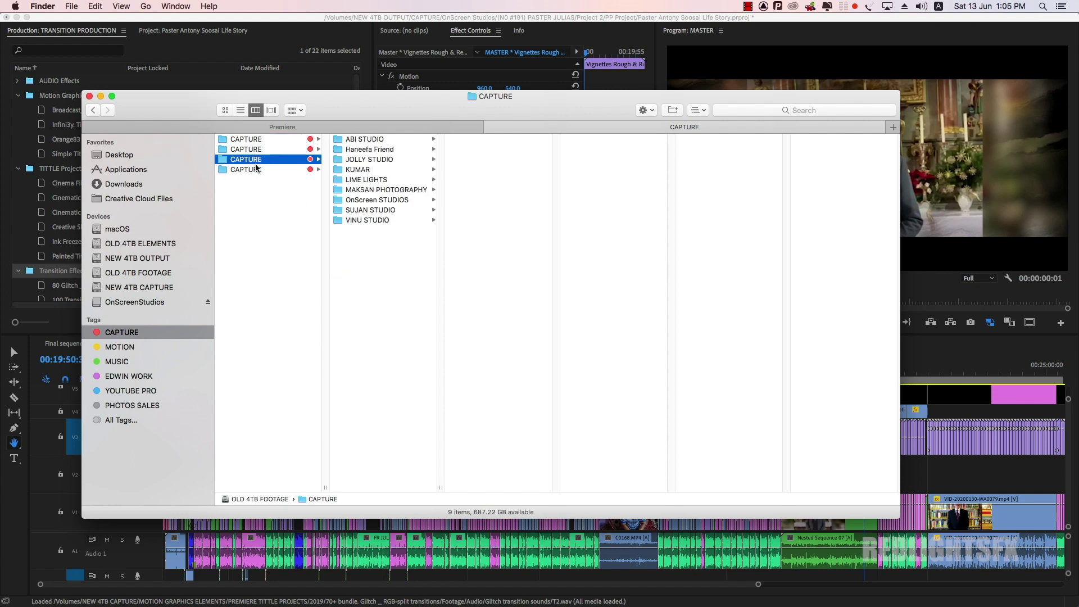
{"action": "left_click", "coordinate": [256, 168]}
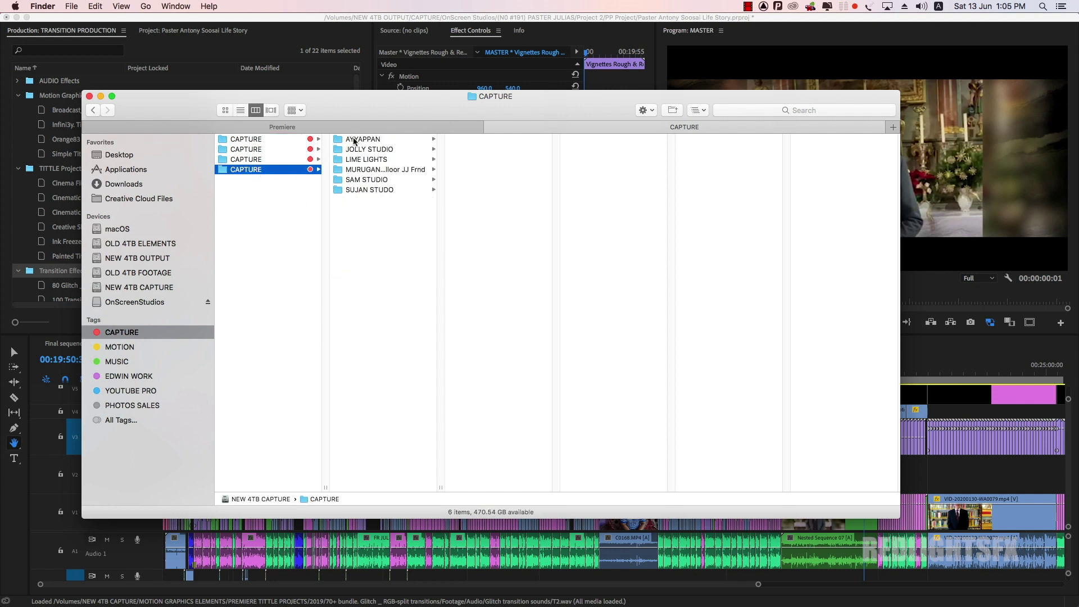
{"action": "left_click", "coordinate": [296, 143]}
{"action": "left_click", "coordinate": [359, 160]}
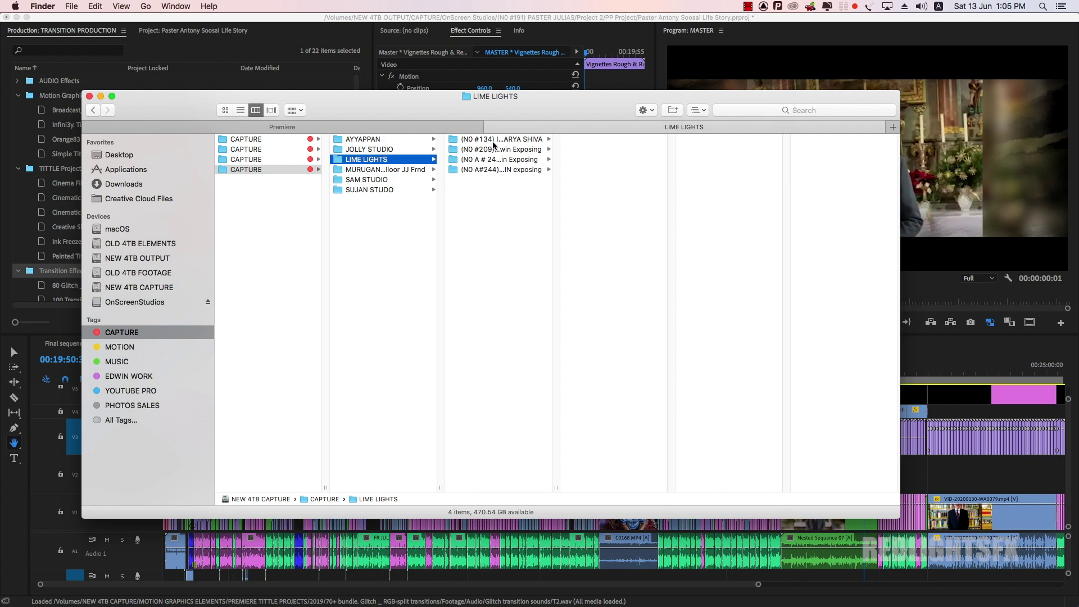
{"action": "left_click", "coordinate": [502, 160]}
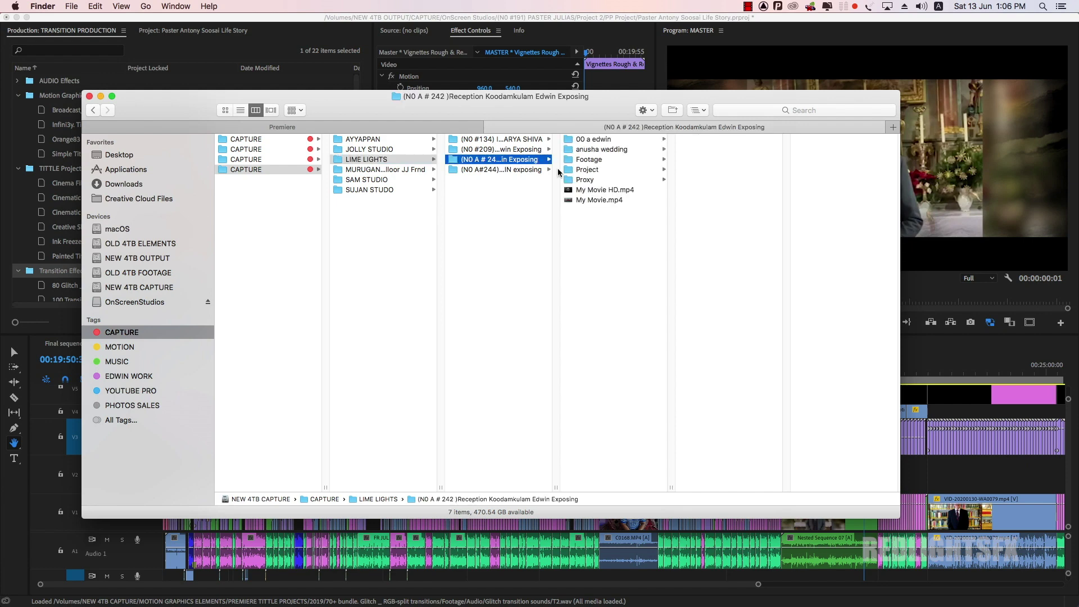
{"action": "left_click", "coordinate": [615, 171]}
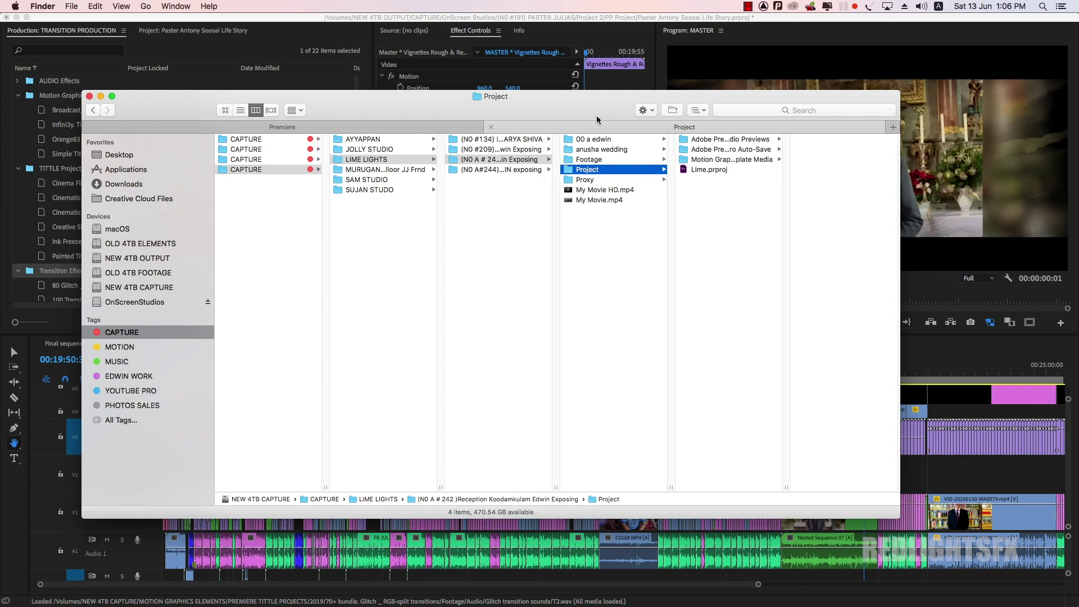
Step: Move and enlarge the Finder window so all columns fit, and select Lime.prproj
{"action": "left_click_drag", "start_coordinate": [163, 103], "coordinate": [694, 90]}
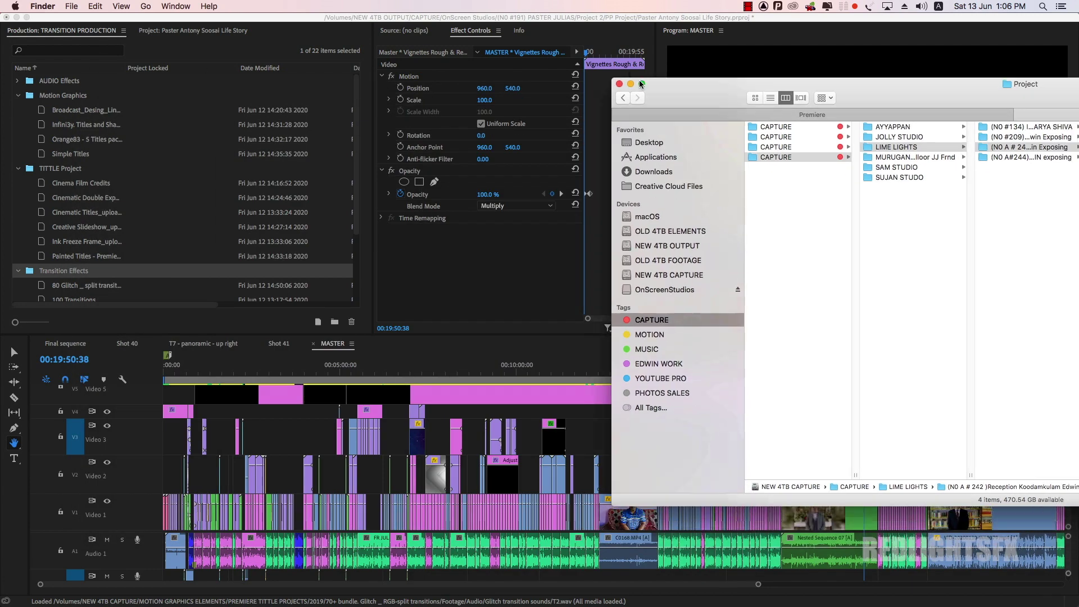
{"action": "left_click", "coordinate": [641, 84]}
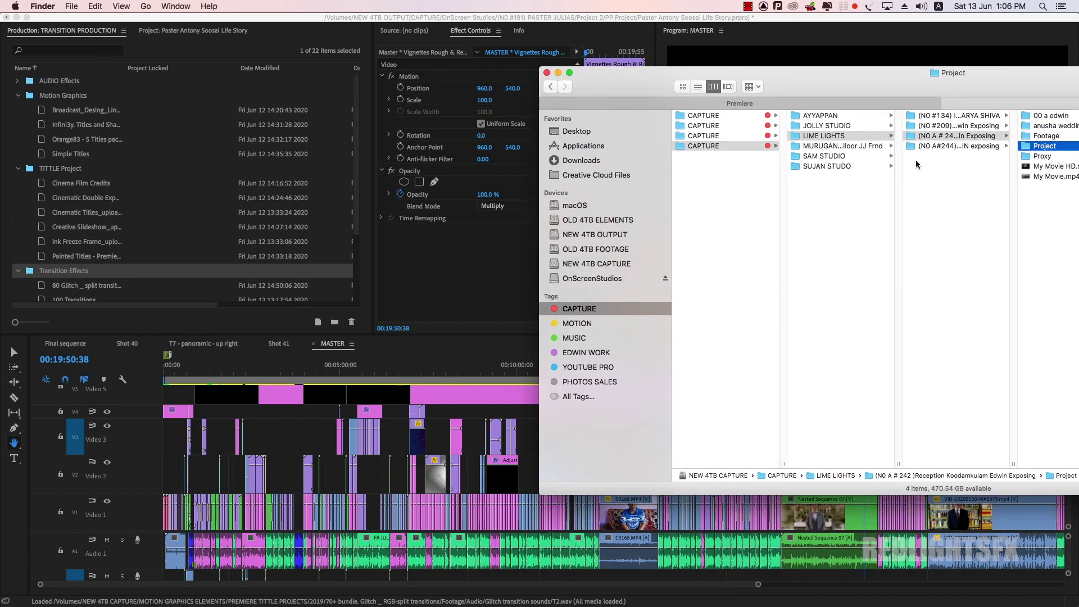
{"action": "double_click", "coordinate": [919, 87]}
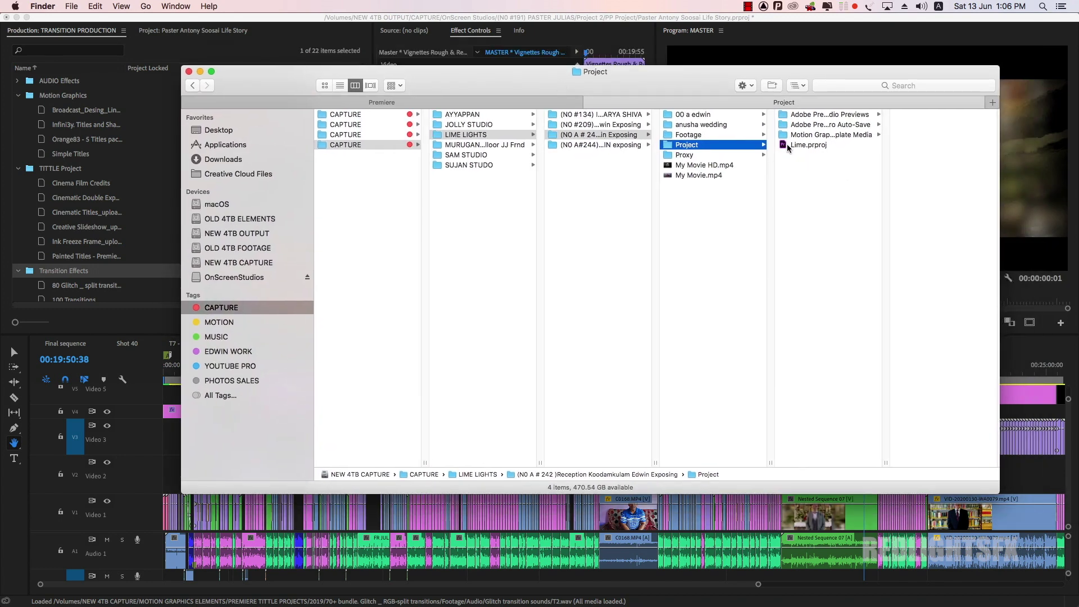
{"action": "left_click", "coordinate": [790, 146]}
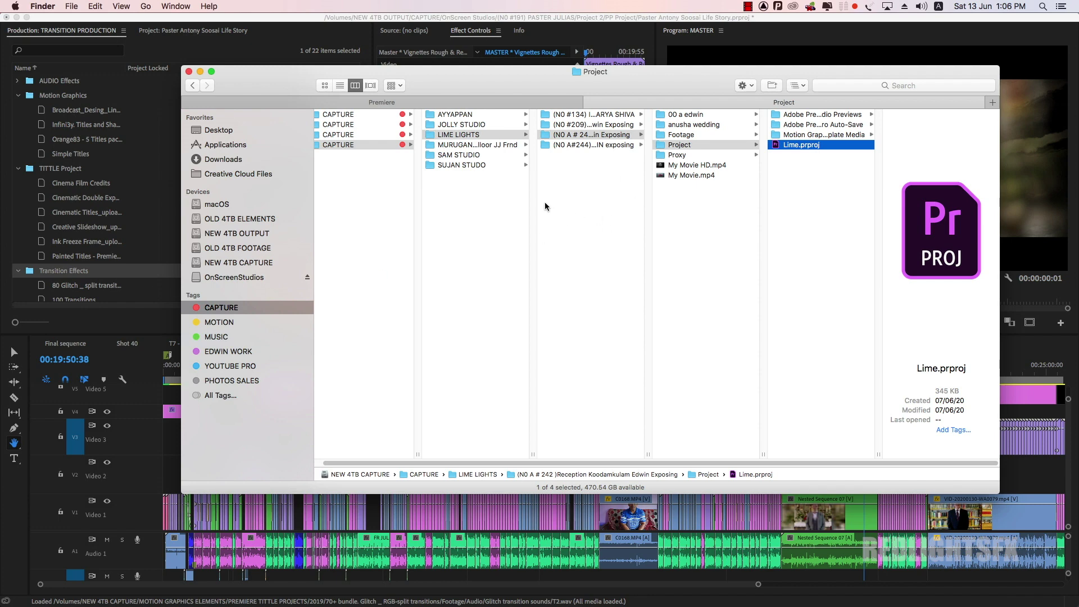
{"action": "left_click_drag", "start_coordinate": [475, 84], "coordinate": [482, 89]}
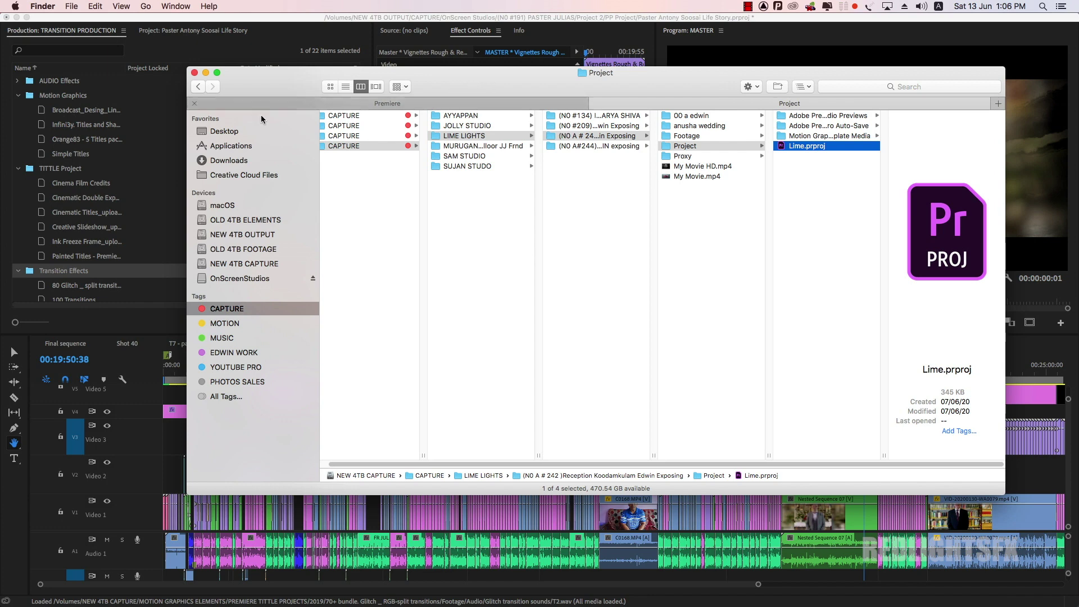
Step: Quit Premiere Pro, saving the current project when prompted
{"action": "left_click", "coordinate": [171, 57]}
{"action": "left_click", "coordinate": [71, 5]}
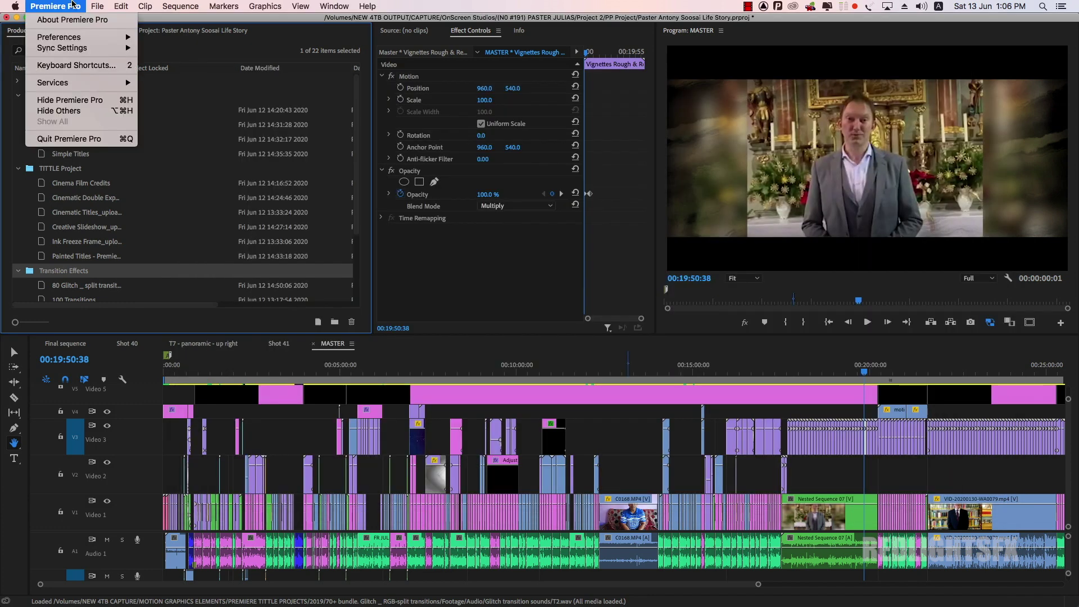
{"action": "left_click", "coordinate": [85, 139]}
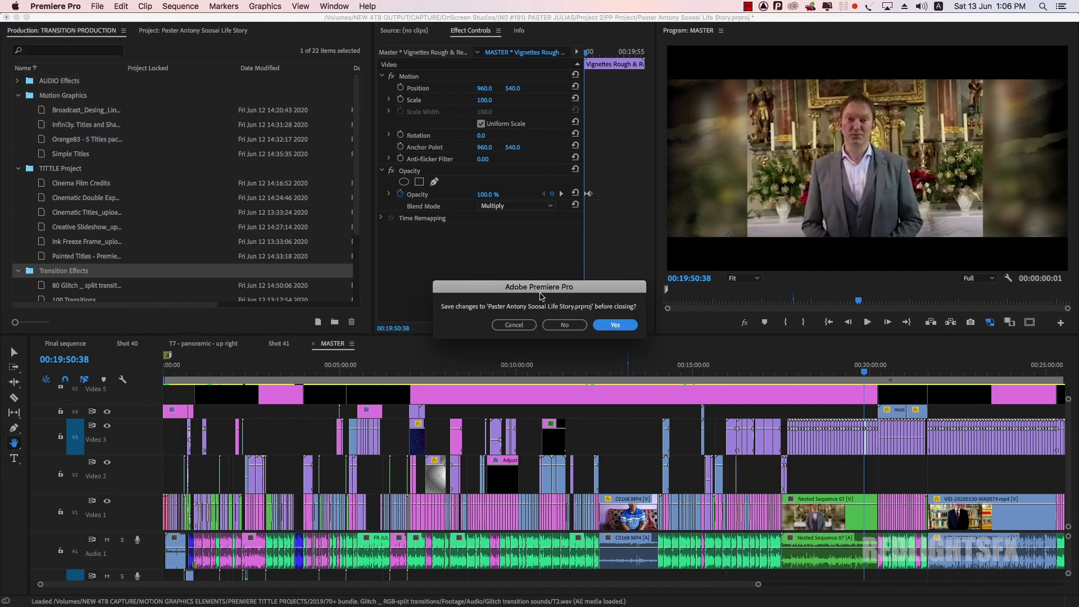
{"action": "left_click", "coordinate": [612, 329]}
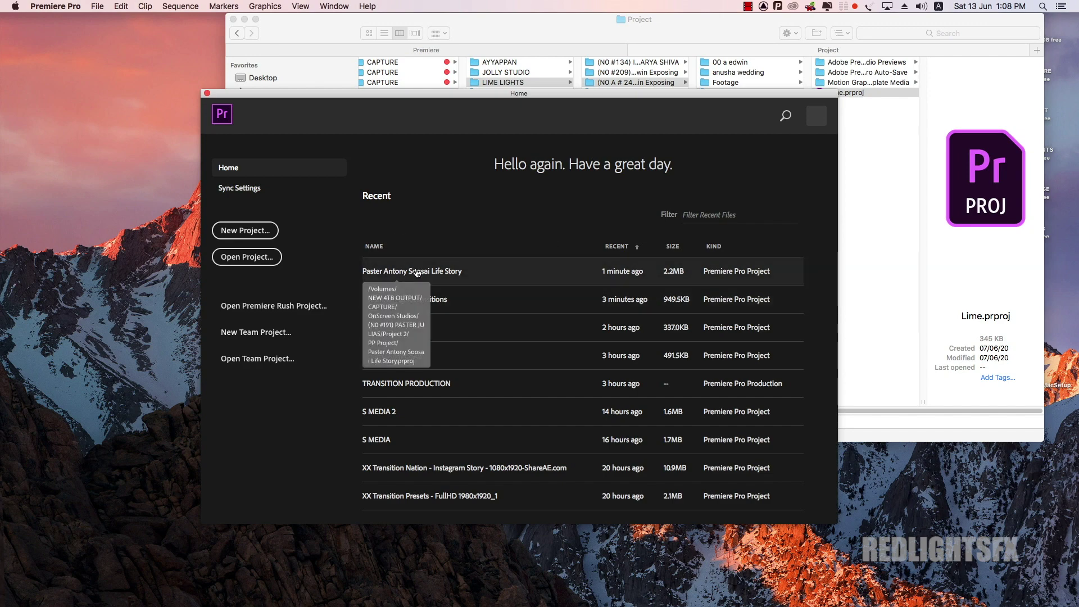
Step: Cancel the New Project setup and look through the File > New options
{"action": "left_click", "coordinate": [245, 231]}
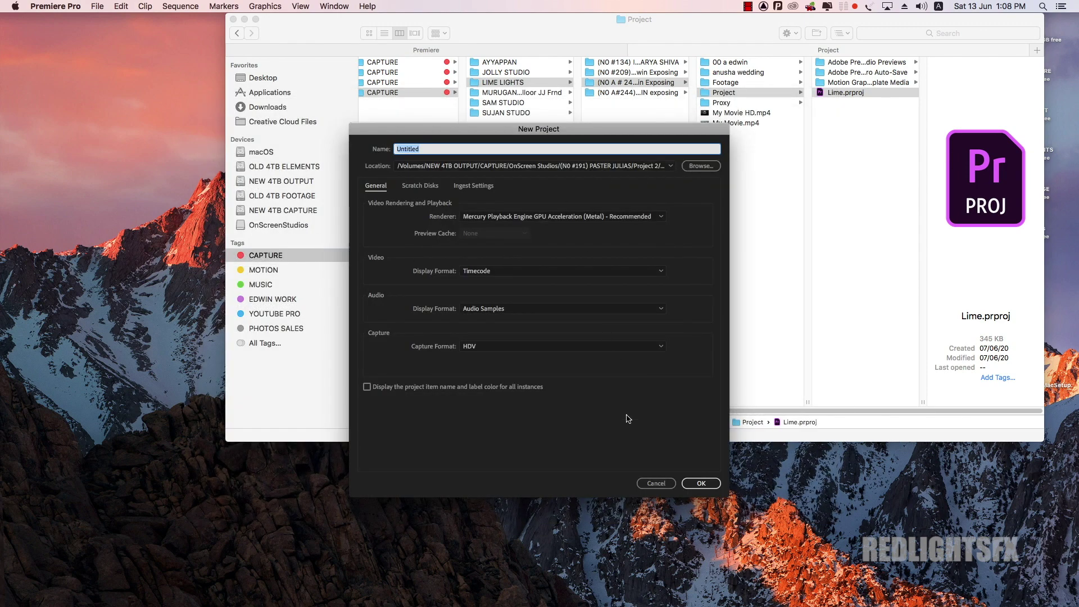
{"action": "left_click", "coordinate": [656, 484]}
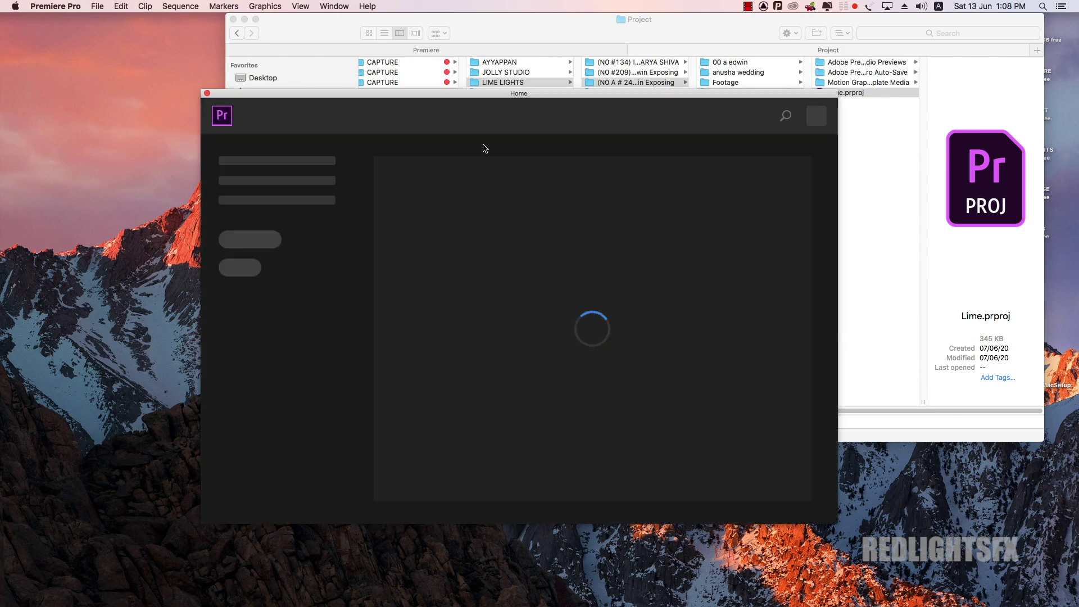
{"action": "left_click_drag", "start_coordinate": [490, 93], "coordinate": [484, 92]}
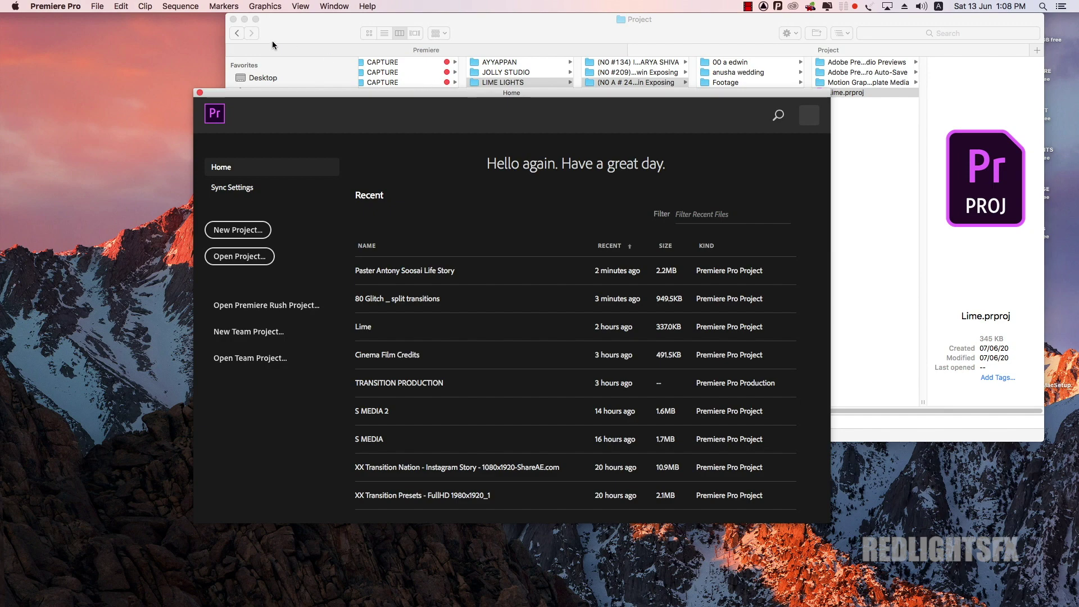
{"action": "left_click", "coordinate": [104, 9]}
{"action": "mouse_move", "coordinate": [107, 20]}
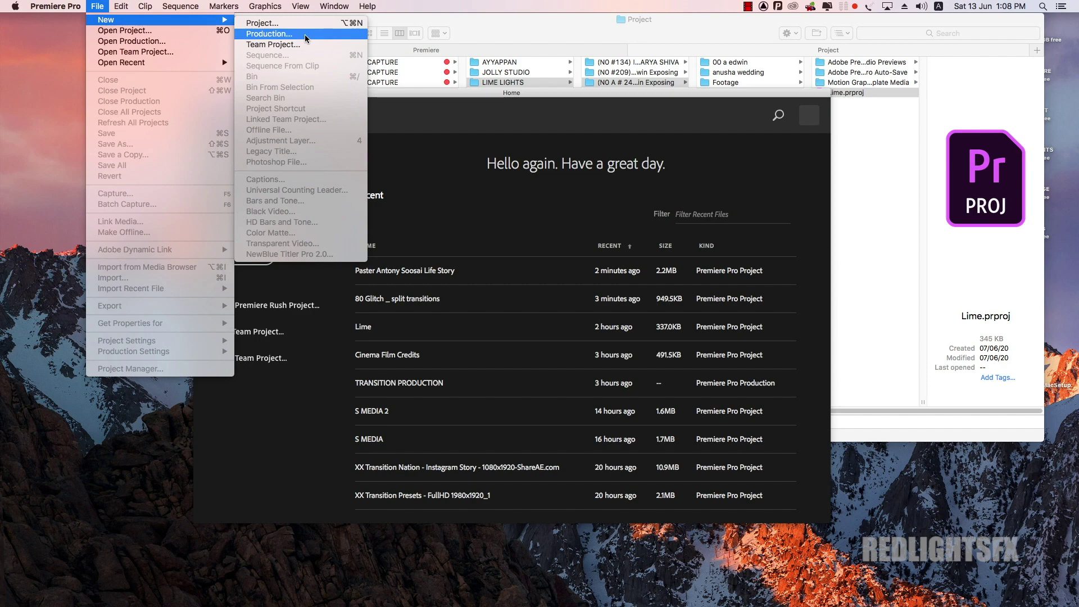
{"action": "left_click", "coordinate": [440, 146]}
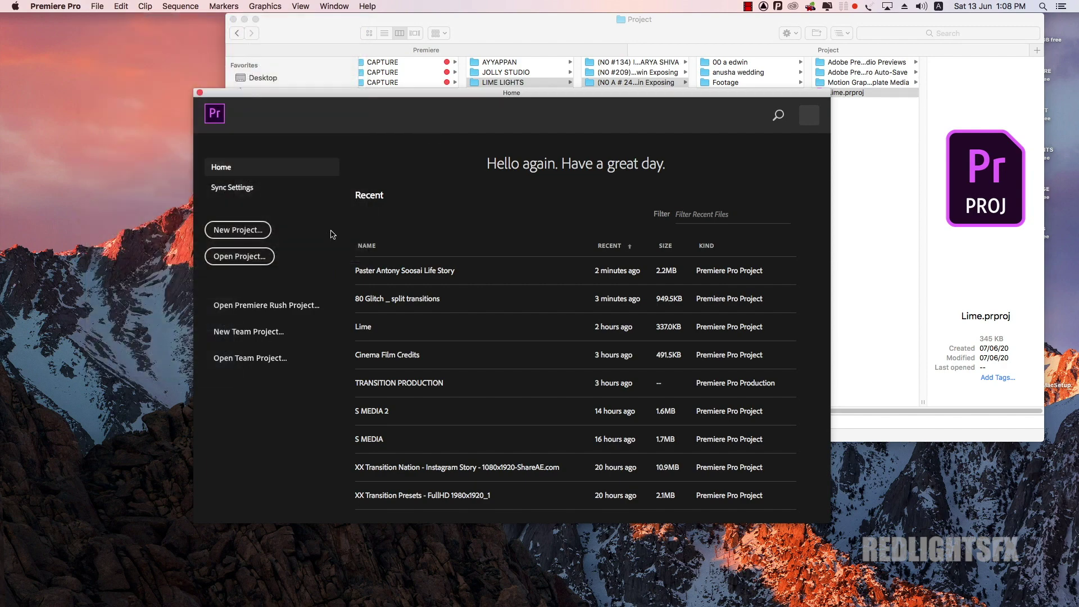
{"action": "left_click", "coordinate": [101, 7]}
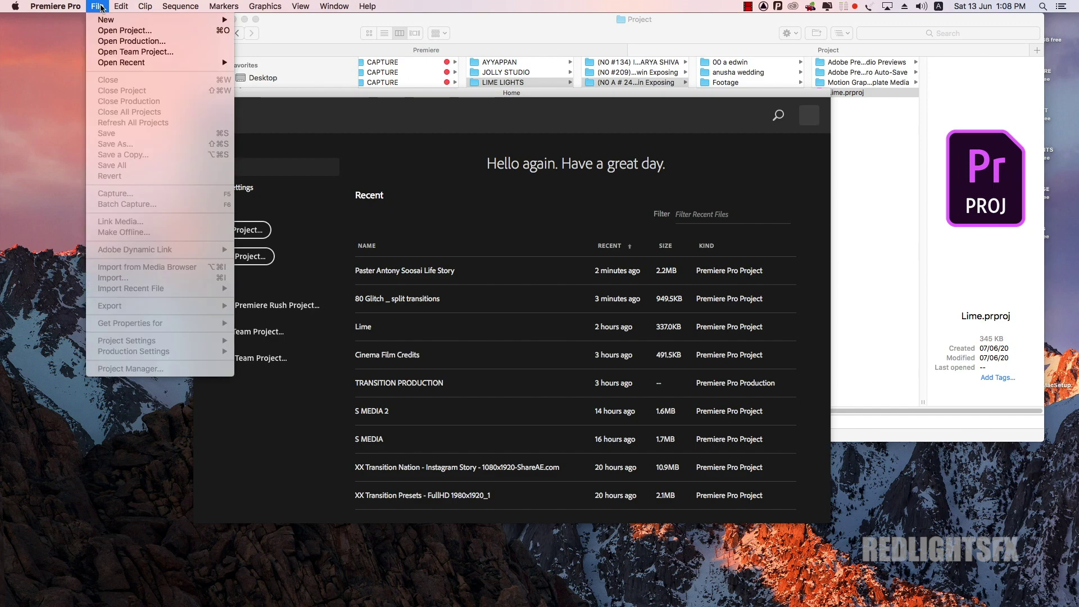
Step: Start a new production and open its save-location chooser with wider columns
{"action": "mouse_move", "coordinate": [108, 21]}
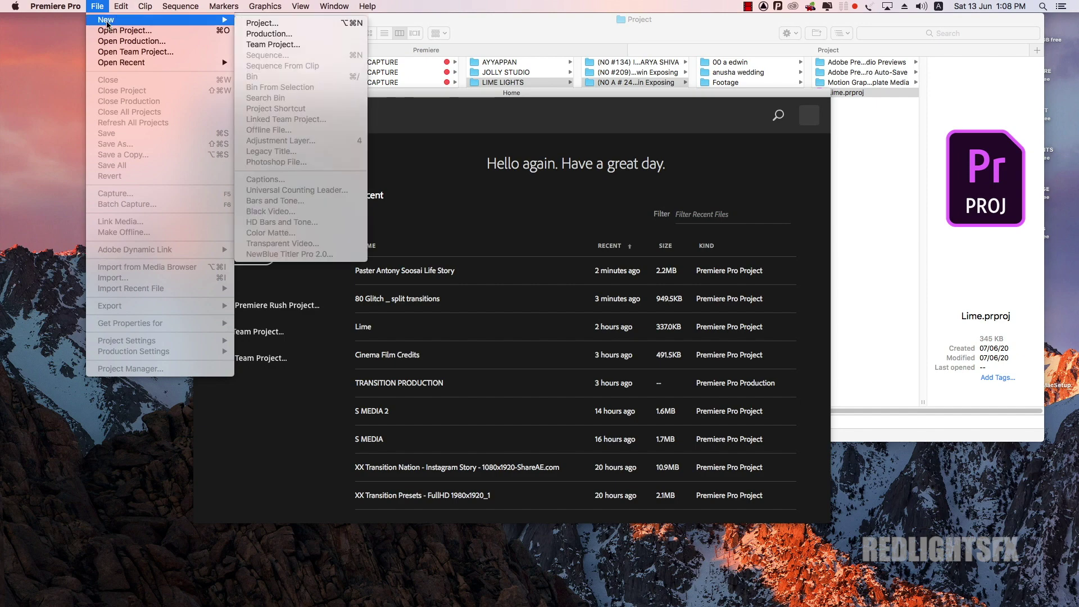
{"action": "left_click", "coordinate": [277, 34]}
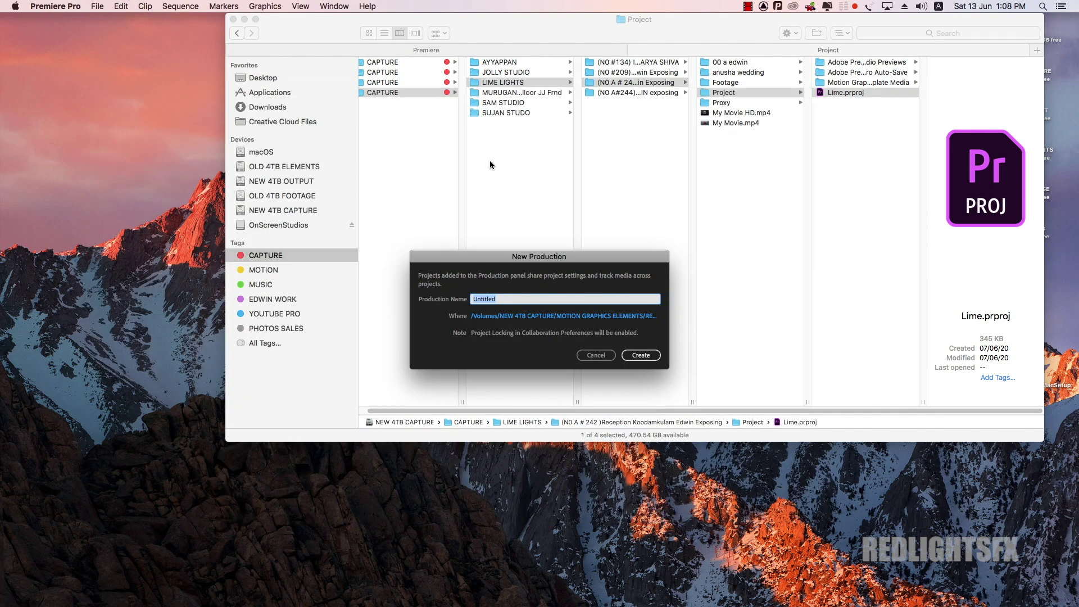
{"action": "left_click_drag", "start_coordinate": [491, 256], "coordinate": [469, 242]}
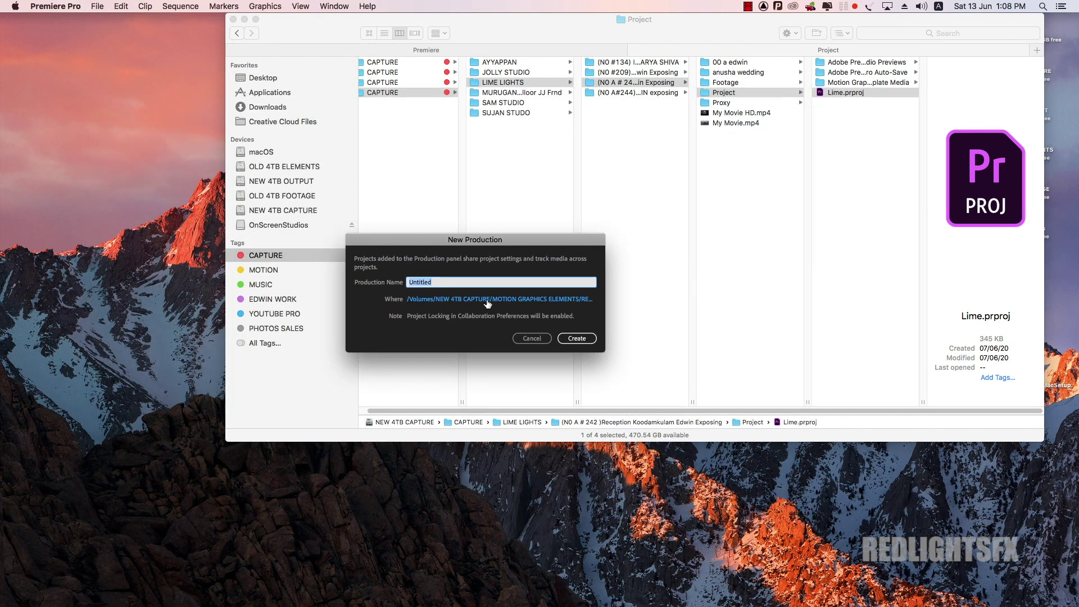
{"action": "left_click", "coordinate": [488, 301]}
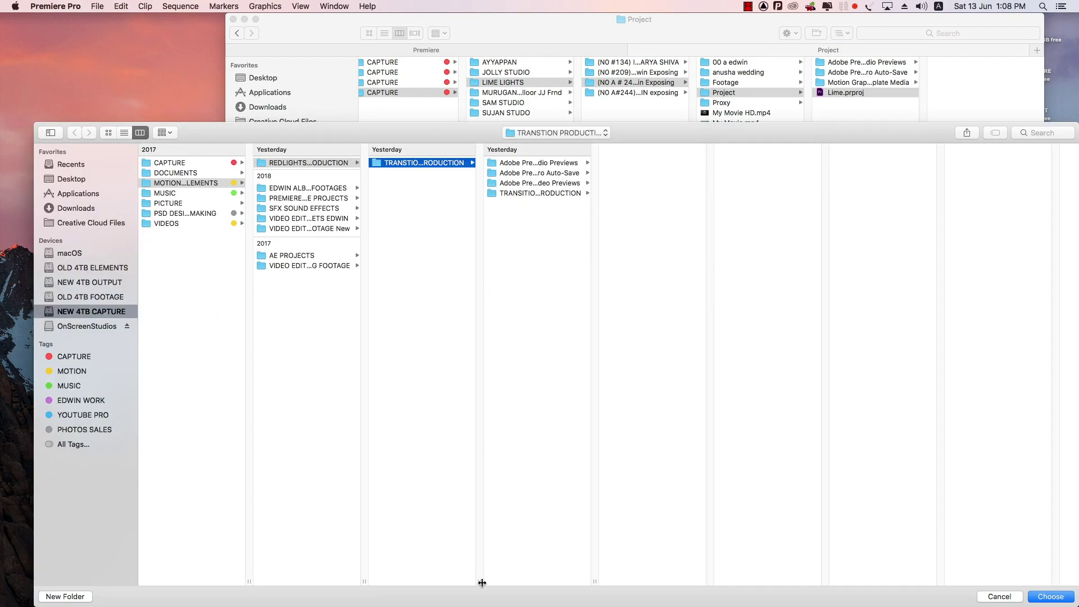
{"action": "left_click_drag", "start_coordinate": [479, 582], "coordinate": [597, 579]}
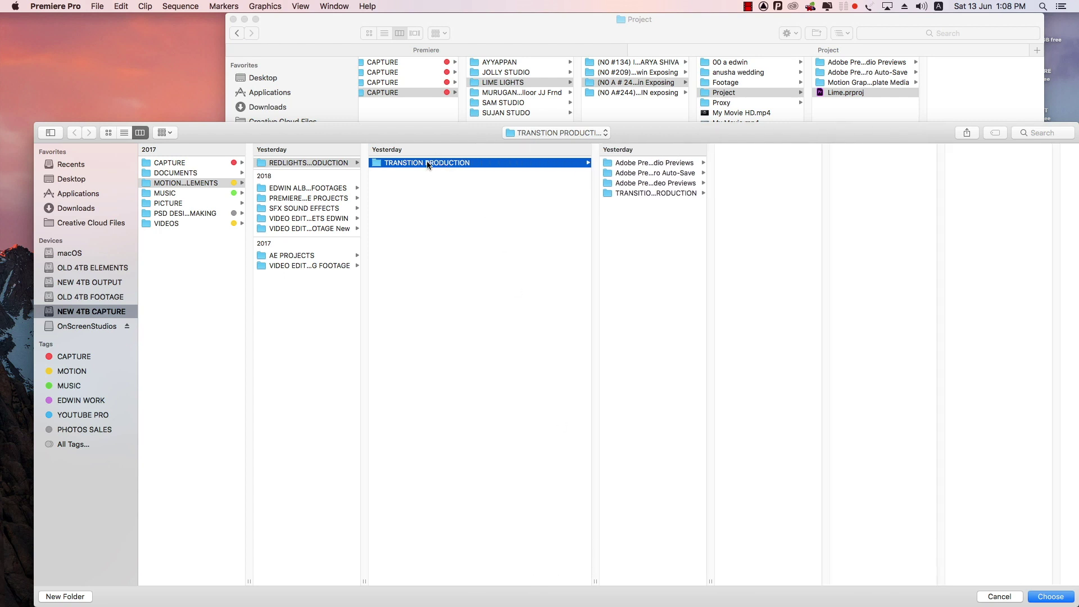
Step: Create an OnScreen Production folder inside the Redlights production folder and choose it as location
{"action": "left_click", "coordinate": [650, 194]}
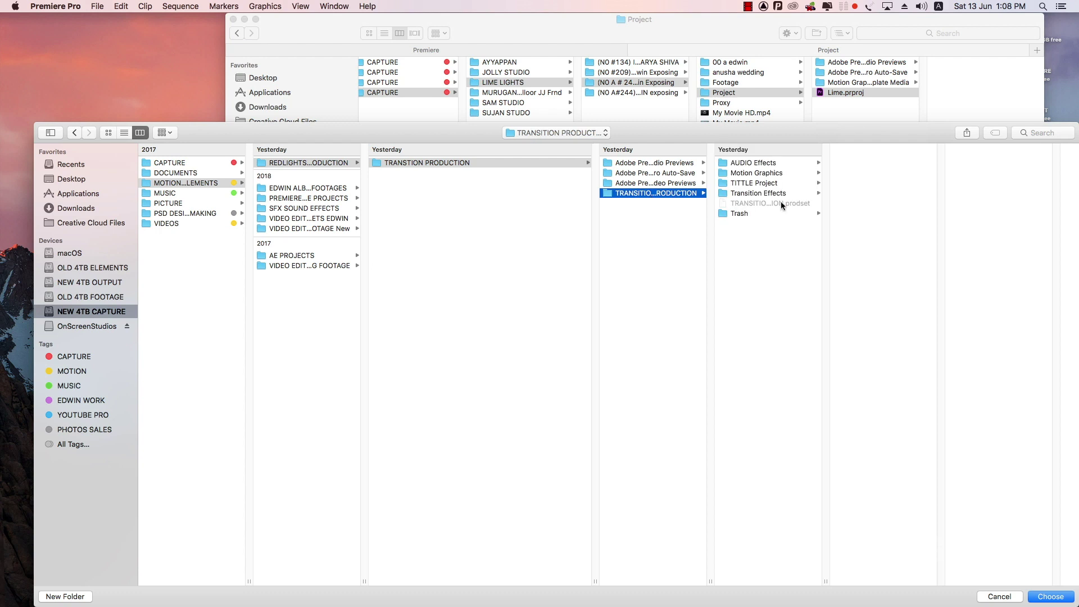
{"action": "left_click", "coordinate": [756, 183]}
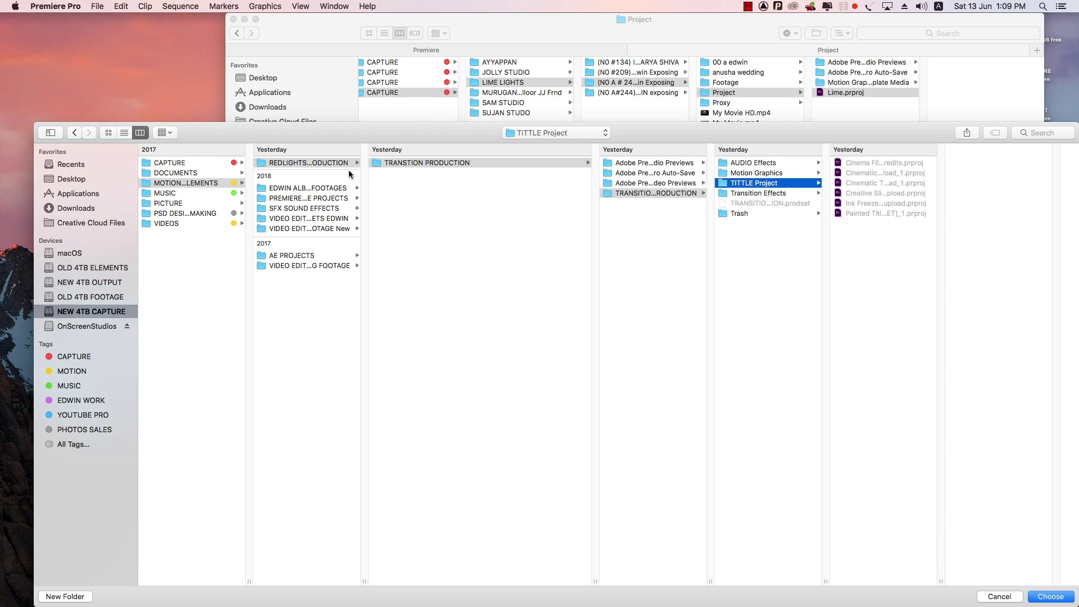
{"action": "left_click", "coordinate": [260, 163]}
{"action": "left_click", "coordinate": [65, 597]}
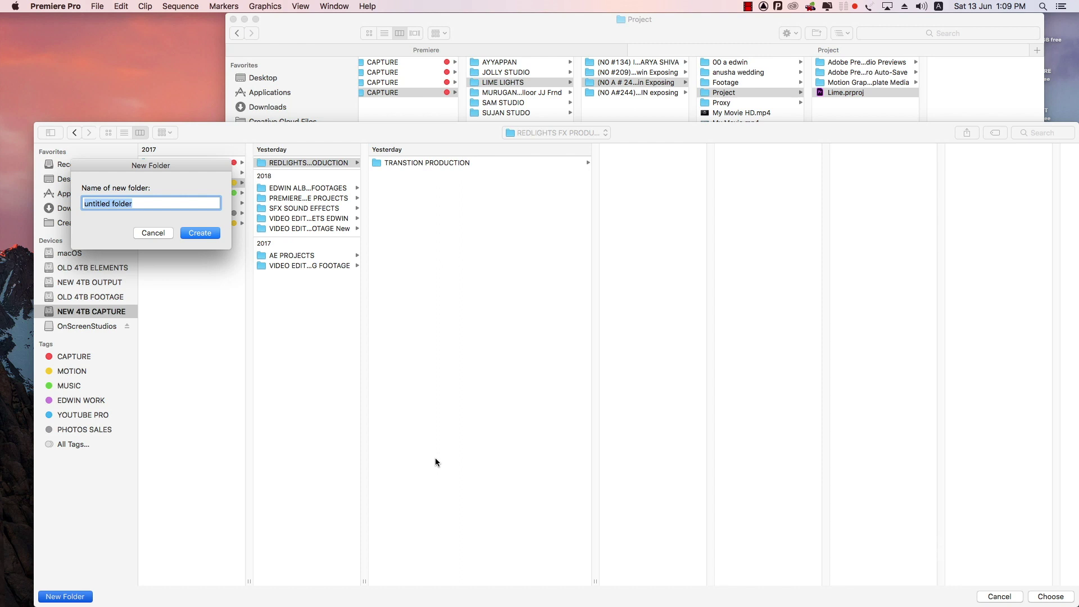
{"action": "type", "text": "OnScreen Production"}
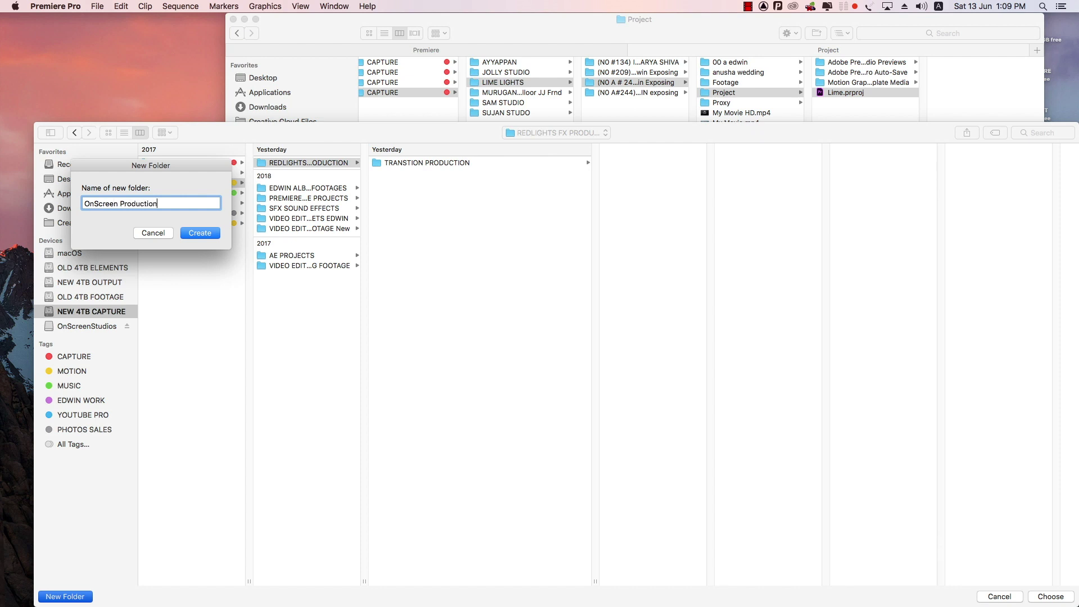
{"action": "left_click", "coordinate": [207, 233]}
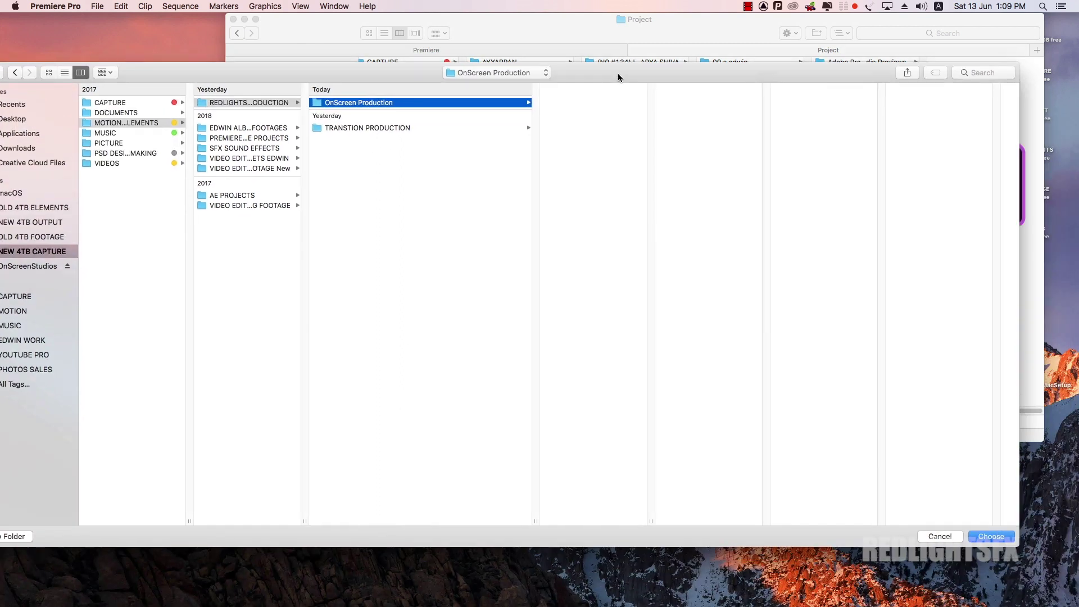
{"action": "left_click", "coordinate": [993, 534]}
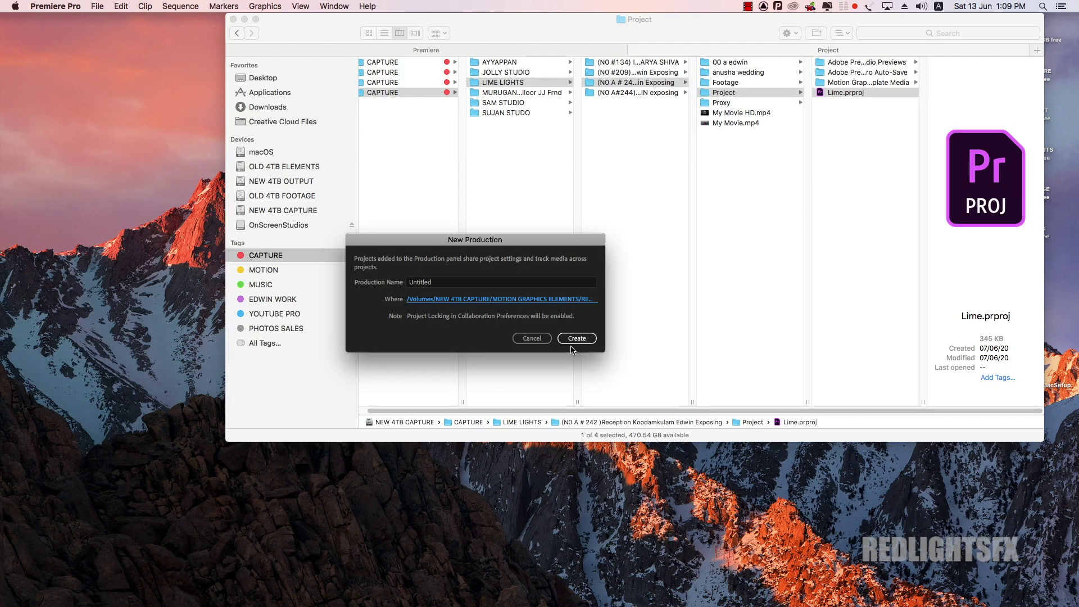
Step: Name the production 'OnScreen Production' and create it
{"action": "left_click", "coordinate": [449, 282]}
{"action": "left_click_drag", "start_coordinate": [466, 280], "coordinate": [355, 274]}
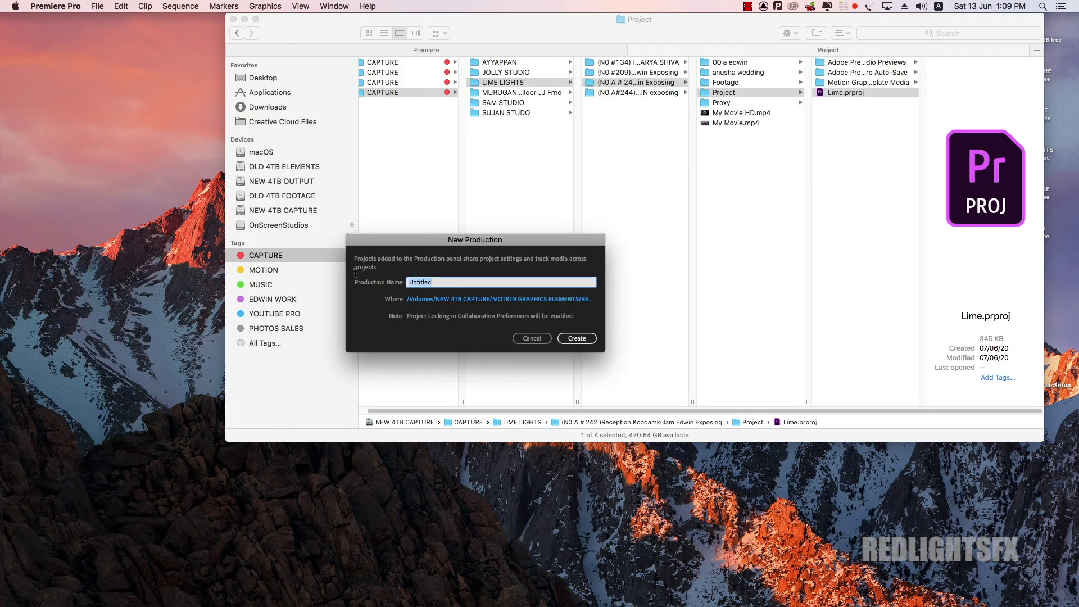
{"action": "type", "text": "OnScreen Production"}
{"action": "left_click", "coordinate": [582, 338]}
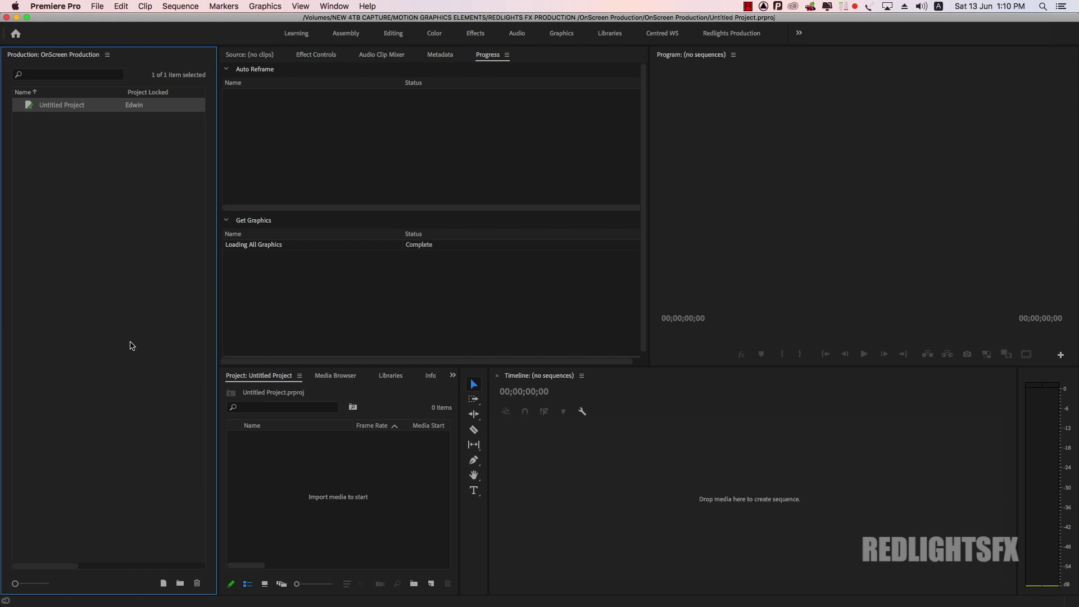
Step: Switch between the Untitled Project panel and the OnScreen Production panel
{"action": "left_click", "coordinate": [320, 494]}
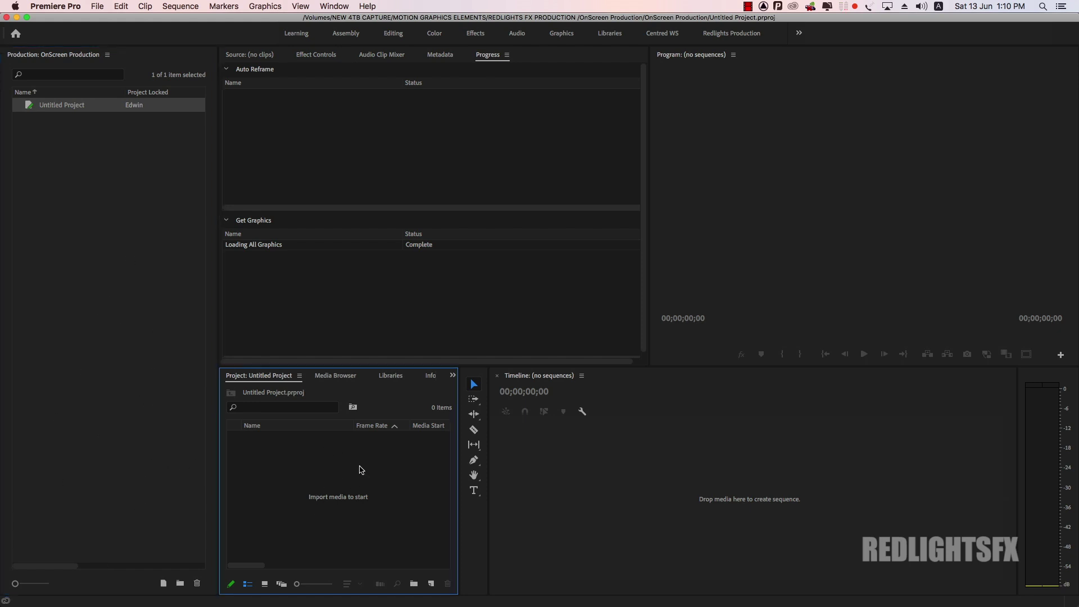
{"action": "left_click", "coordinate": [86, 163]}
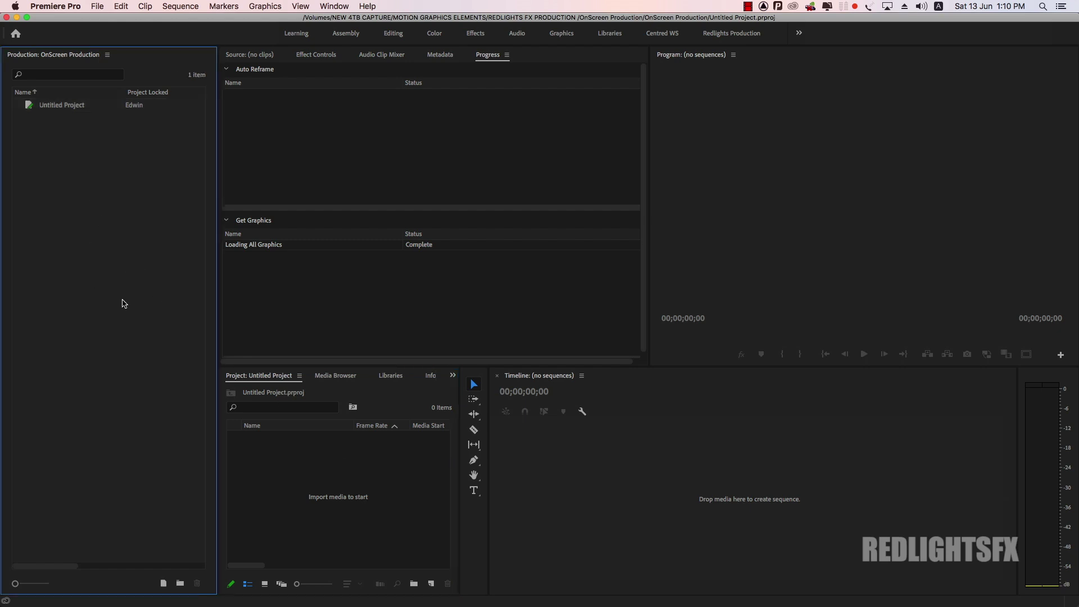
{"action": "left_click", "coordinate": [319, 479]}
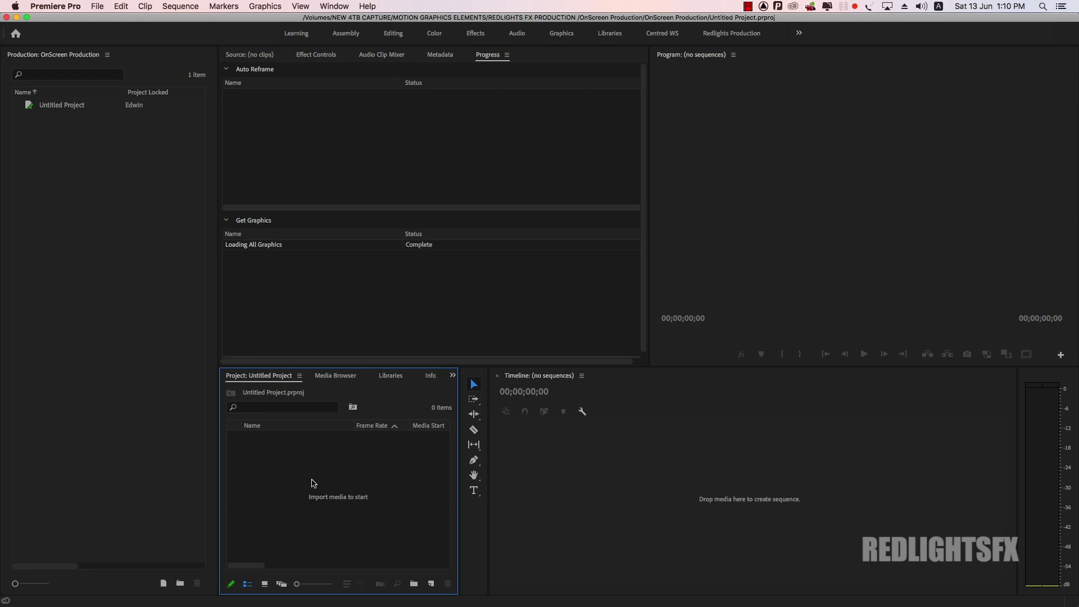
{"action": "left_click", "coordinate": [93, 239]}
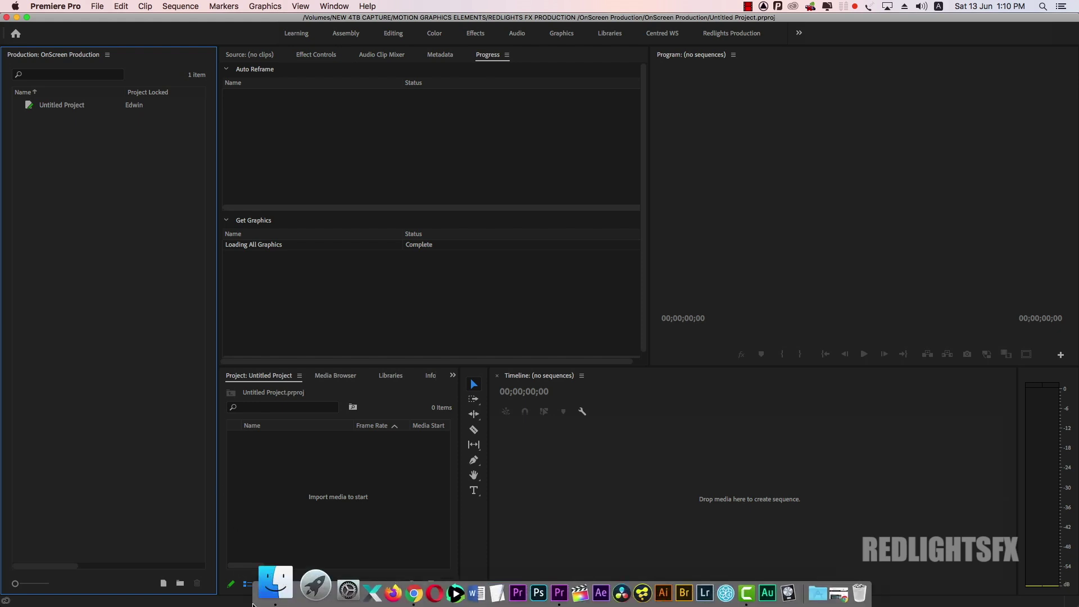
Step: Drag Lime.prproj from Finder into the OnScreen Production production panel
{"action": "left_click", "coordinate": [259, 596]}
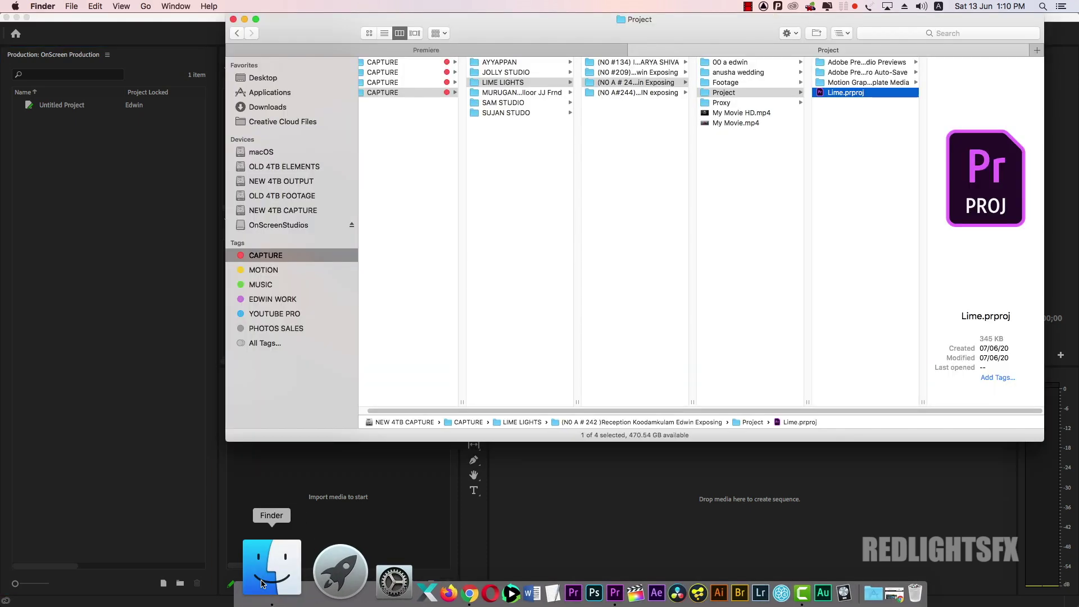
{"action": "left_click_drag", "start_coordinate": [562, 31], "coordinate": [563, 103]}
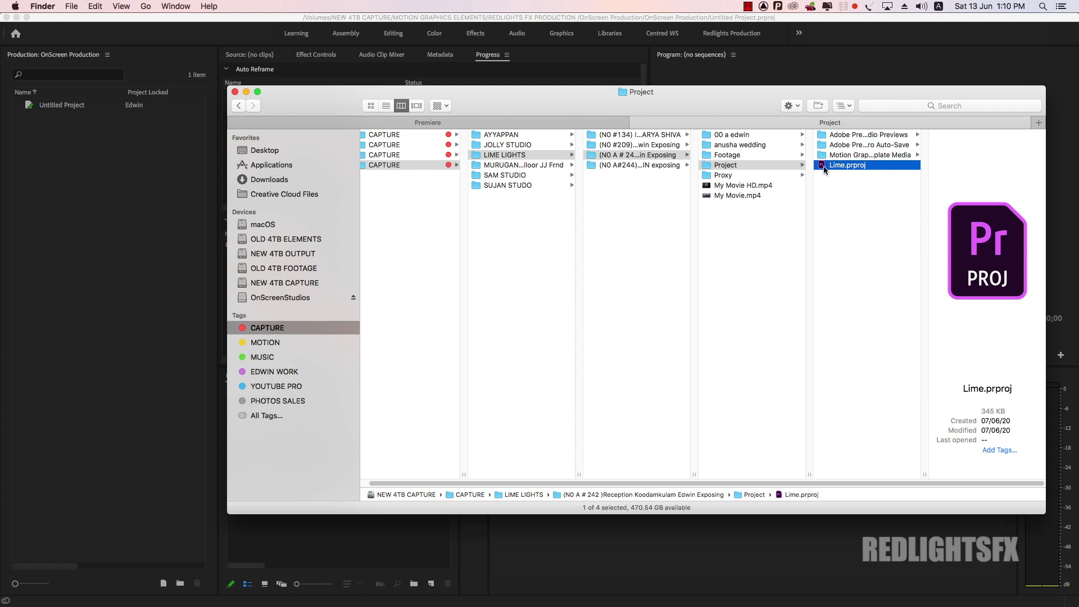
{"action": "left_click_drag", "start_coordinate": [822, 167], "coordinate": [116, 218]}
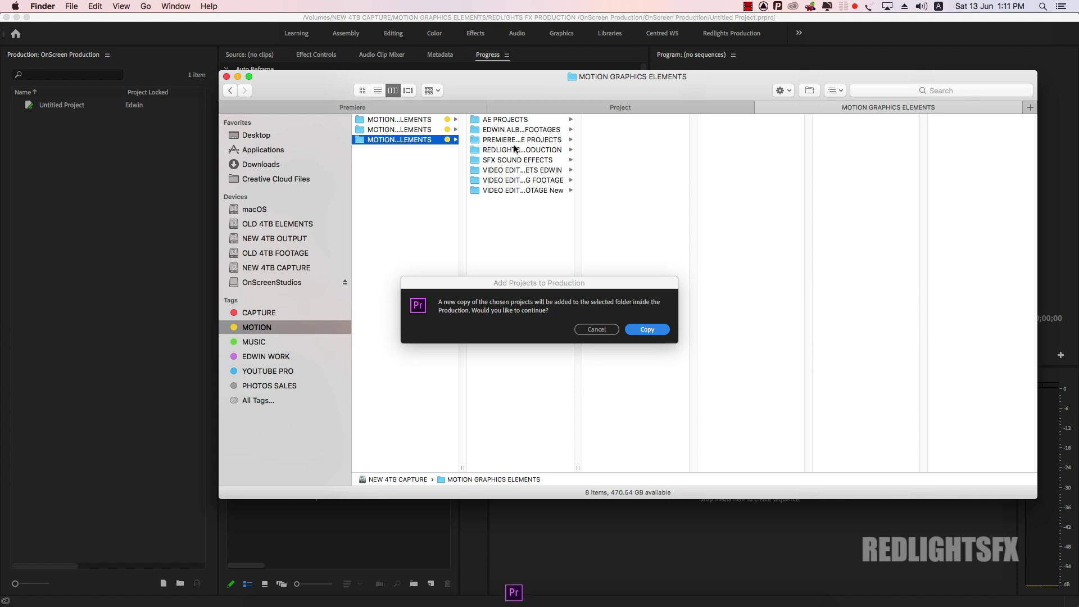
Step: Check the production folder's OnScreen Production.prodset in Finder and confirm copying the project
{"action": "left_click", "coordinate": [515, 149]}
{"action": "left_click", "coordinate": [655, 121]}
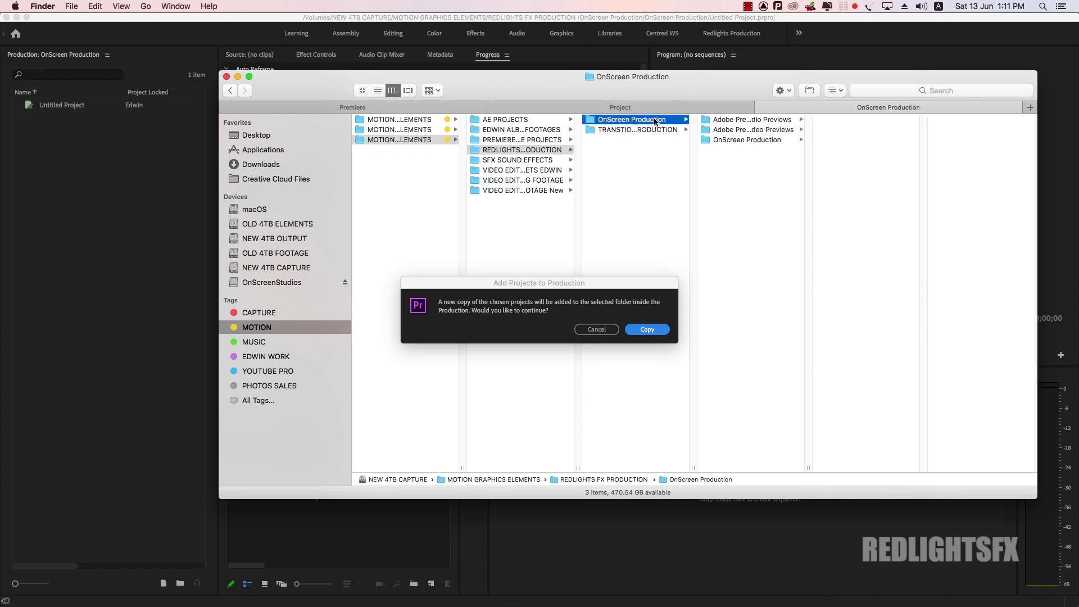
{"action": "left_click", "coordinate": [752, 141]}
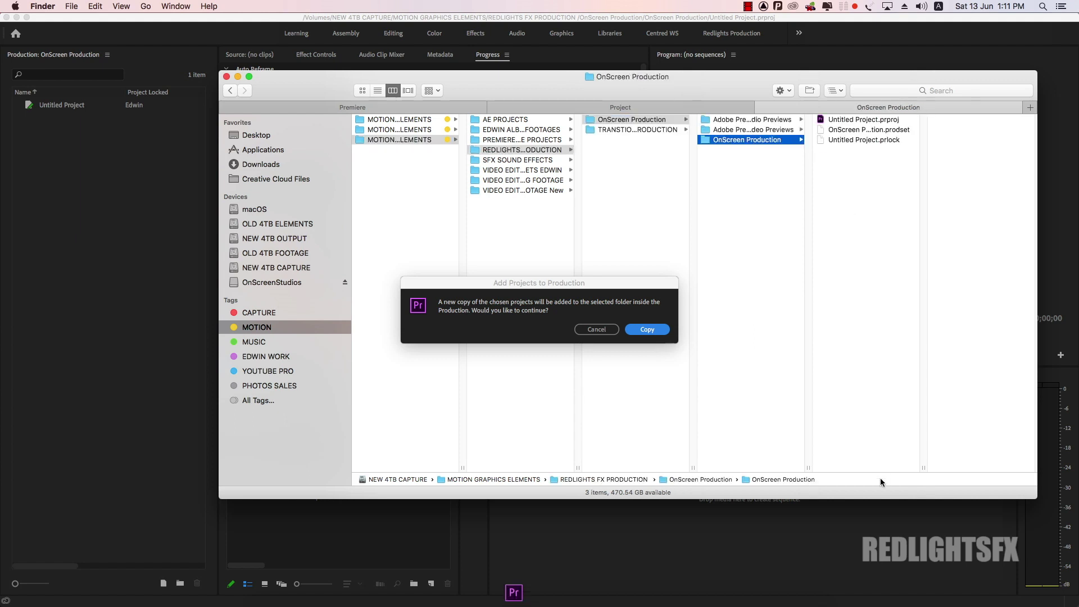
{"action": "left_click", "coordinate": [880, 131]}
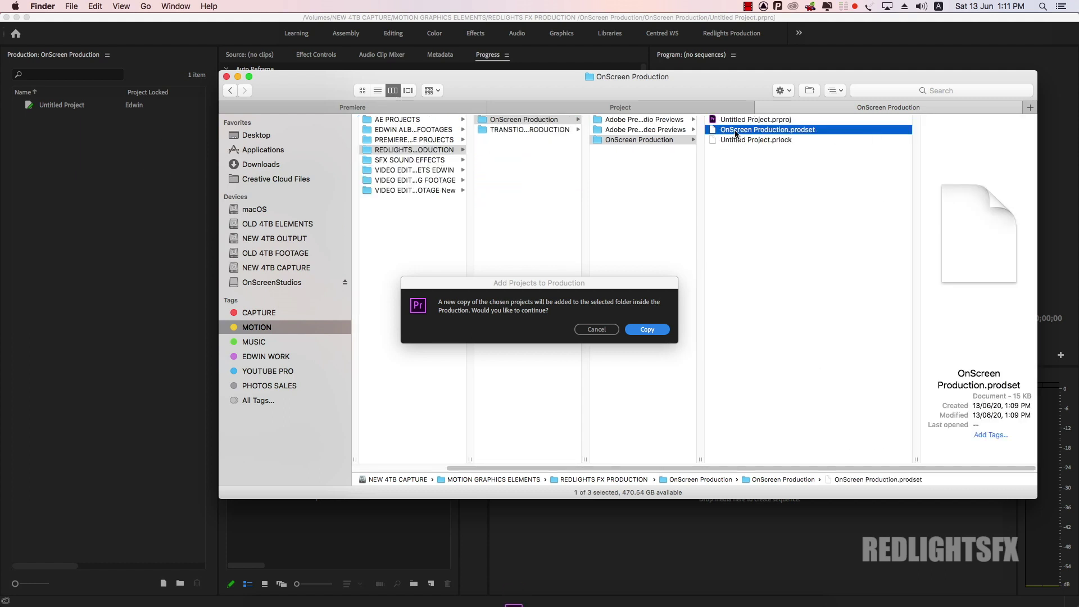
{"action": "left_click", "coordinate": [646, 331]}
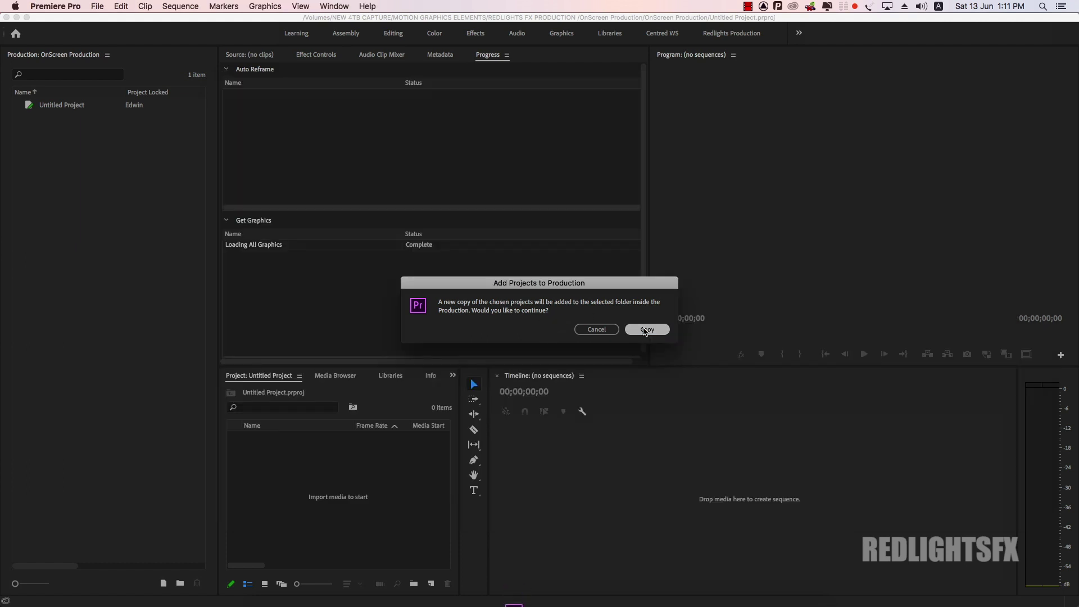
Step: Confirm the copy and verify the copied Lime.prproj in Finder's OnScreen Production folder
{"action": "left_click", "coordinate": [646, 332]}
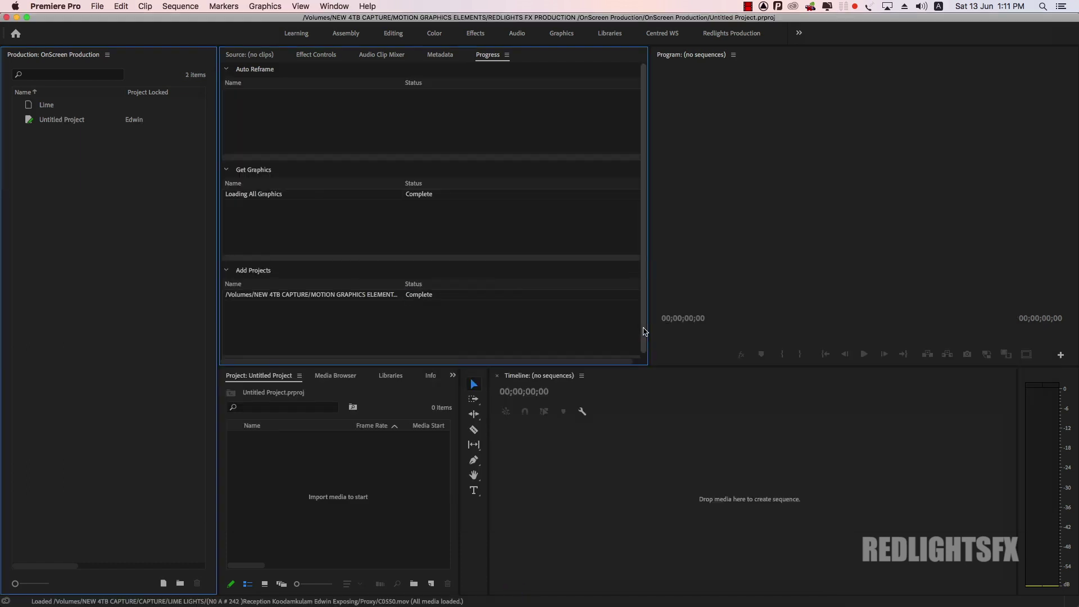
{"action": "left_click", "coordinate": [56, 106]}
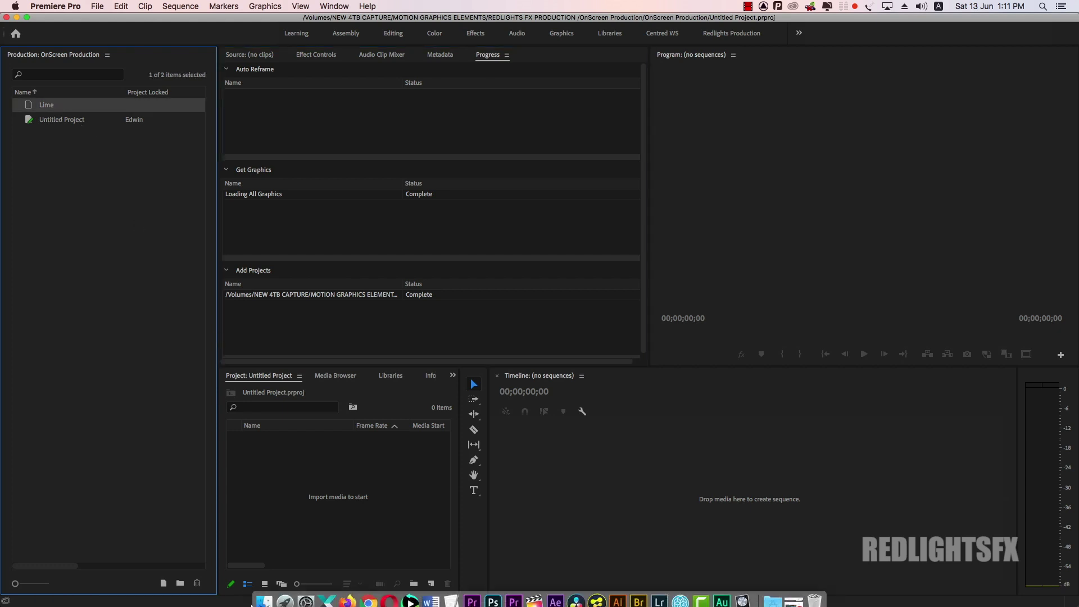
{"action": "left_click", "coordinate": [257, 559]}
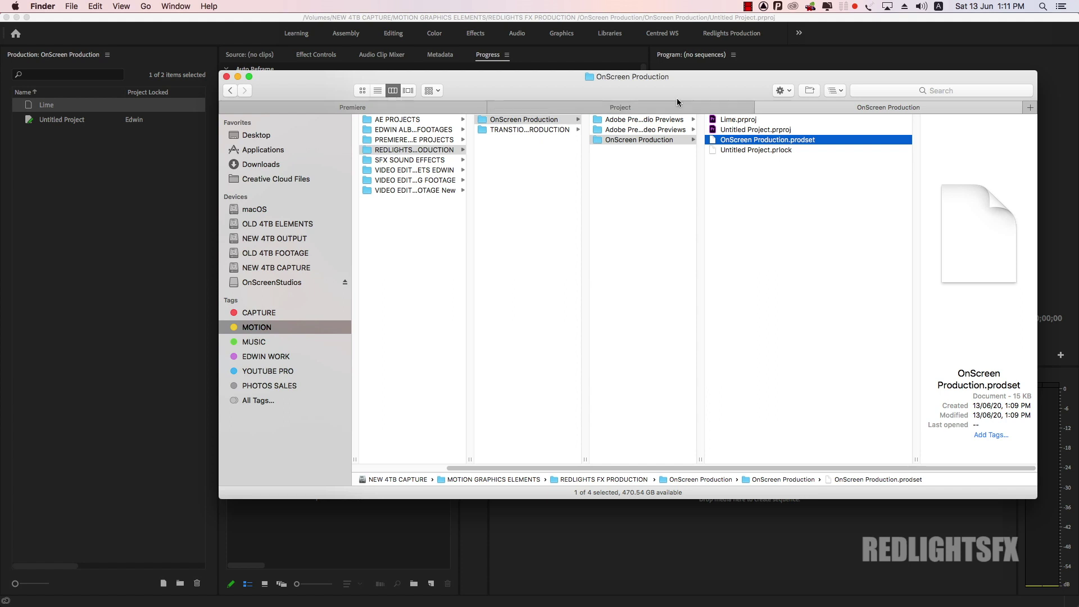
{"action": "left_click", "coordinate": [633, 107]}
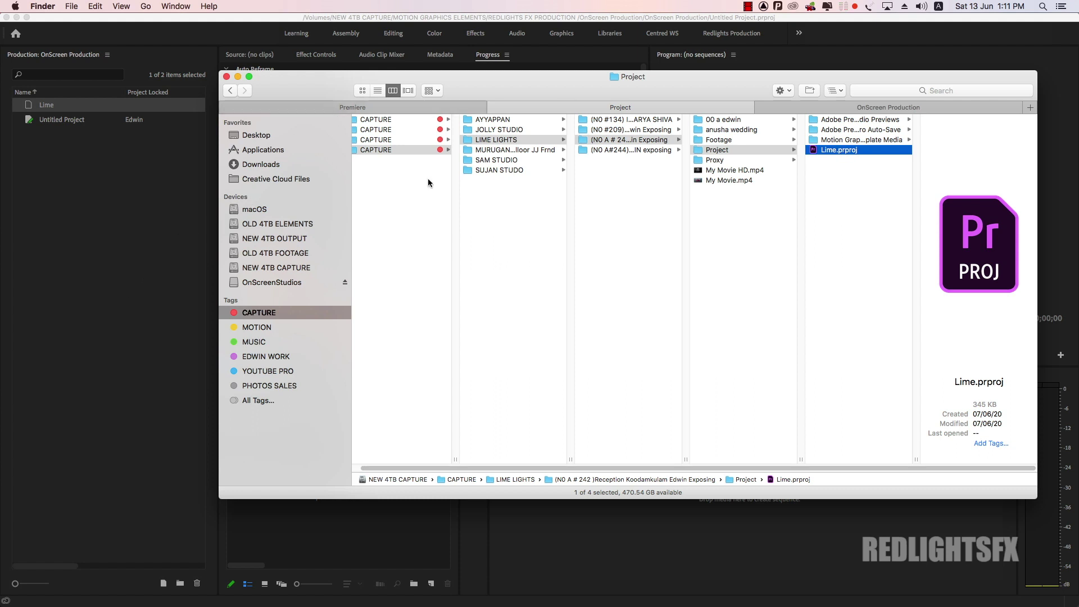
{"action": "left_click", "coordinate": [830, 106]}
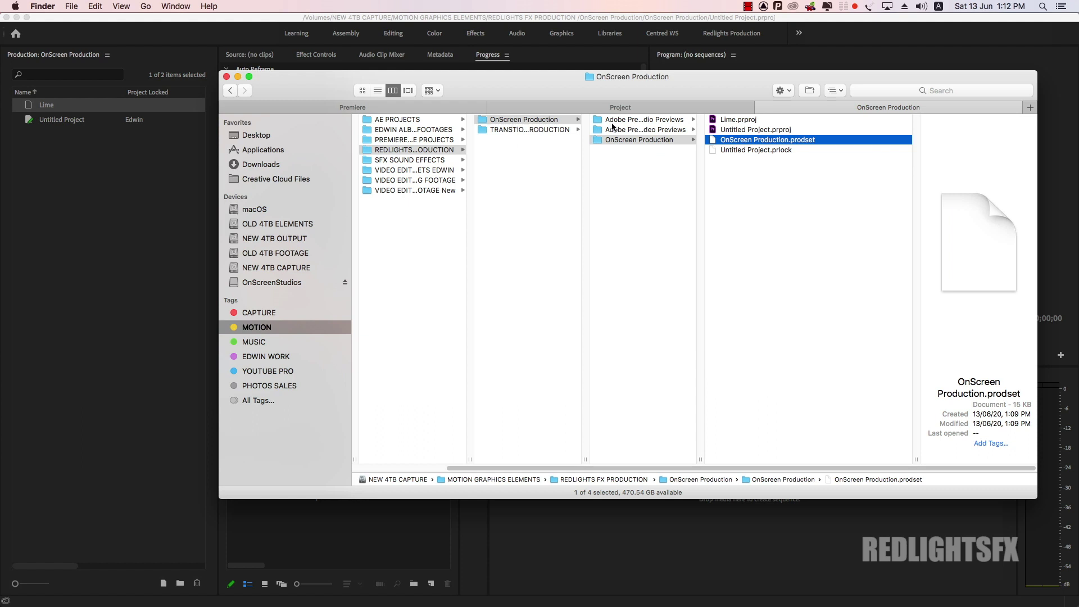
{"action": "left_click", "coordinate": [741, 119]}
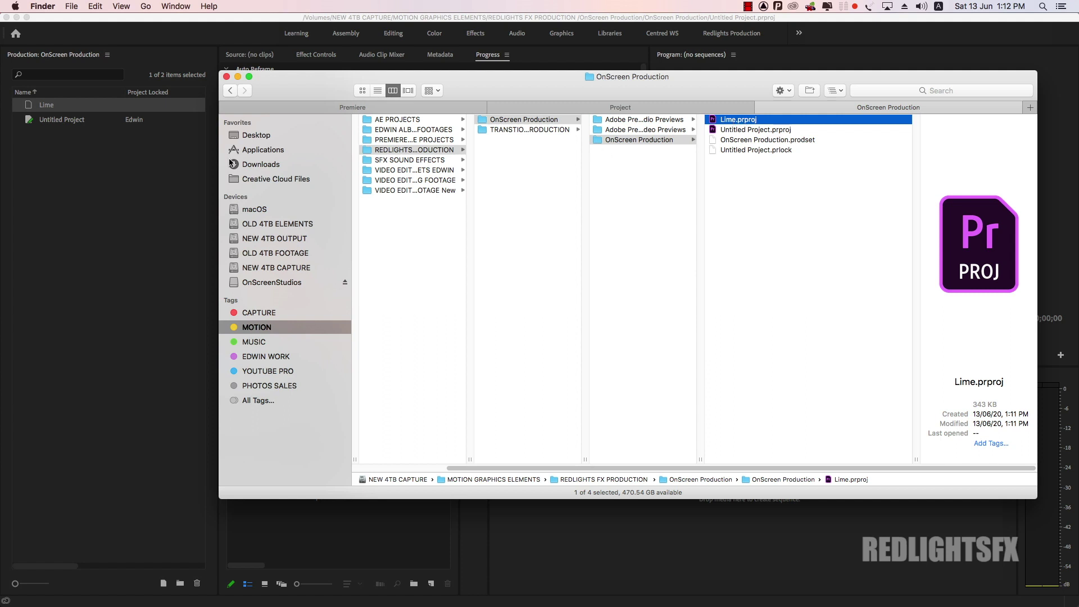
{"action": "left_click", "coordinate": [90, 147]}
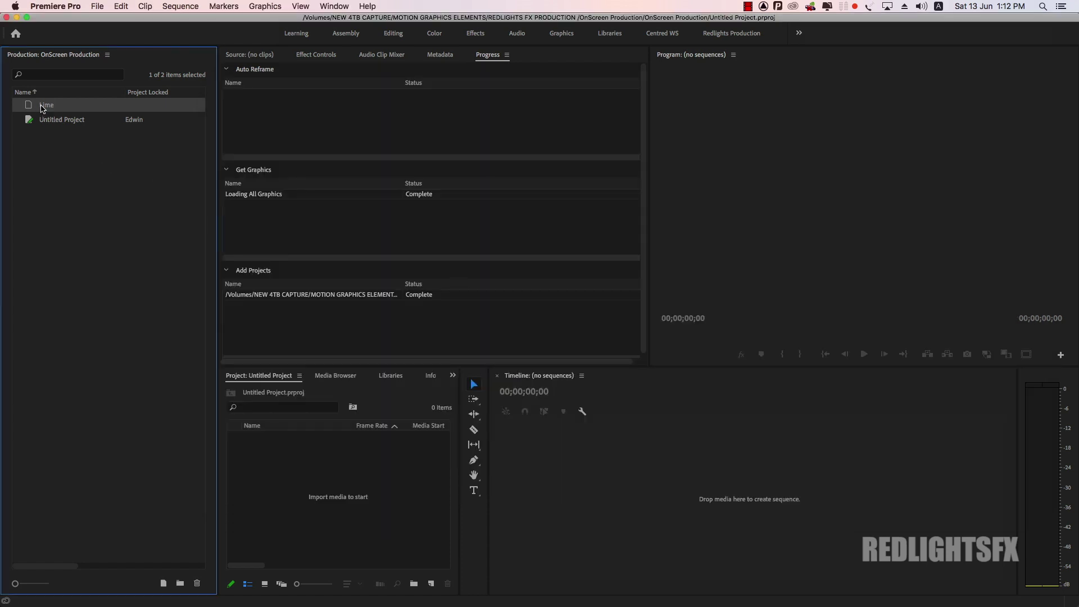
Step: Rename the Lime project to 'Lime Lights Photography', then check the original Lime folder in Finder
{"action": "left_click", "coordinate": [42, 109]}
{"action": "left_click", "coordinate": [62, 106]}
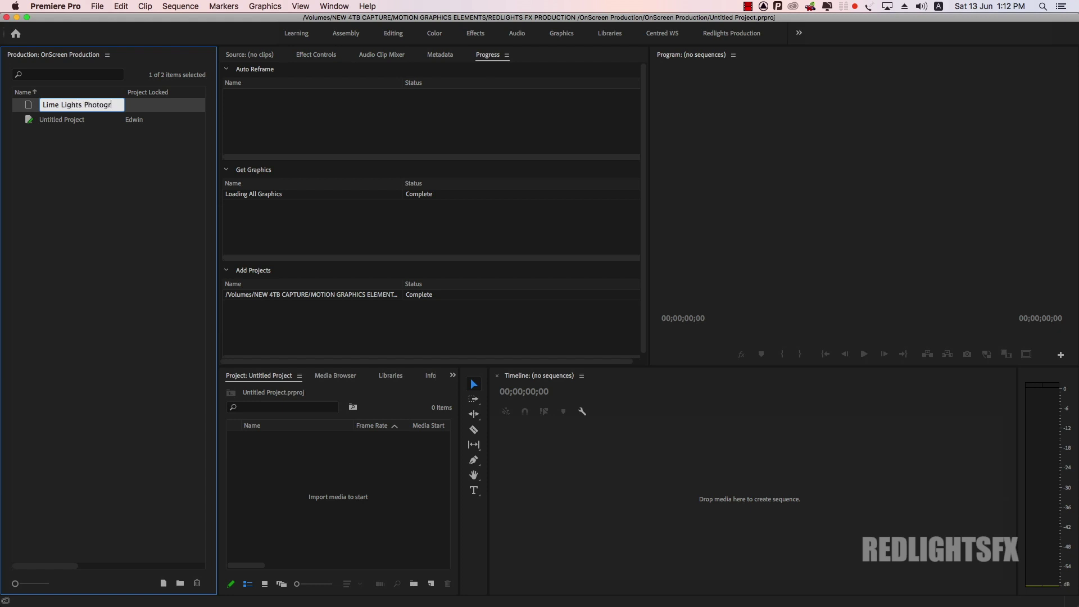
{"action": "type", "text": "y"}
{"action": "key", "text": "Return"}
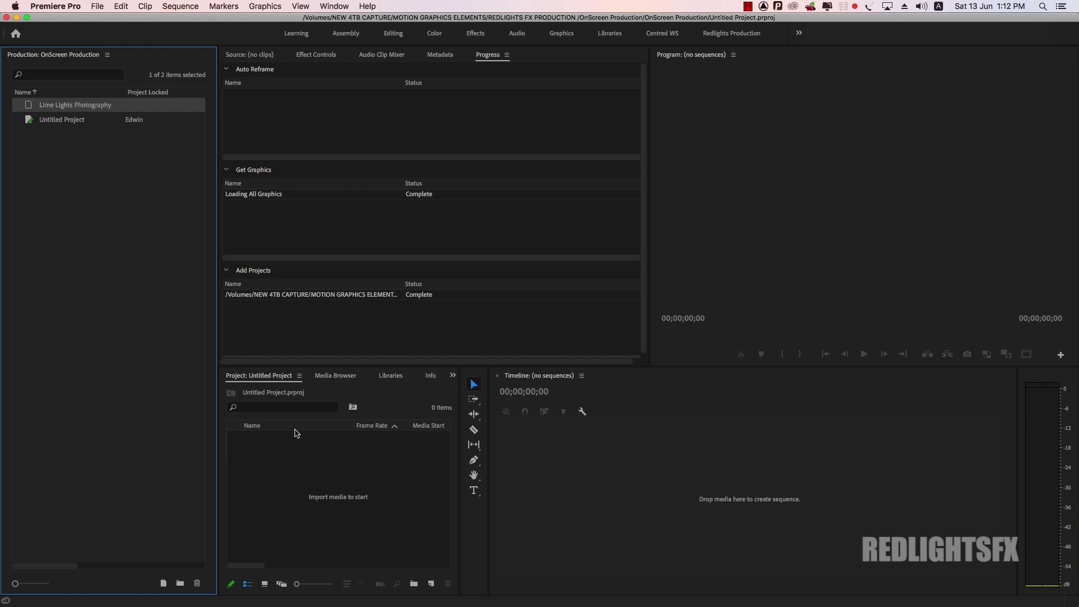
{"action": "left_click", "coordinate": [263, 588]}
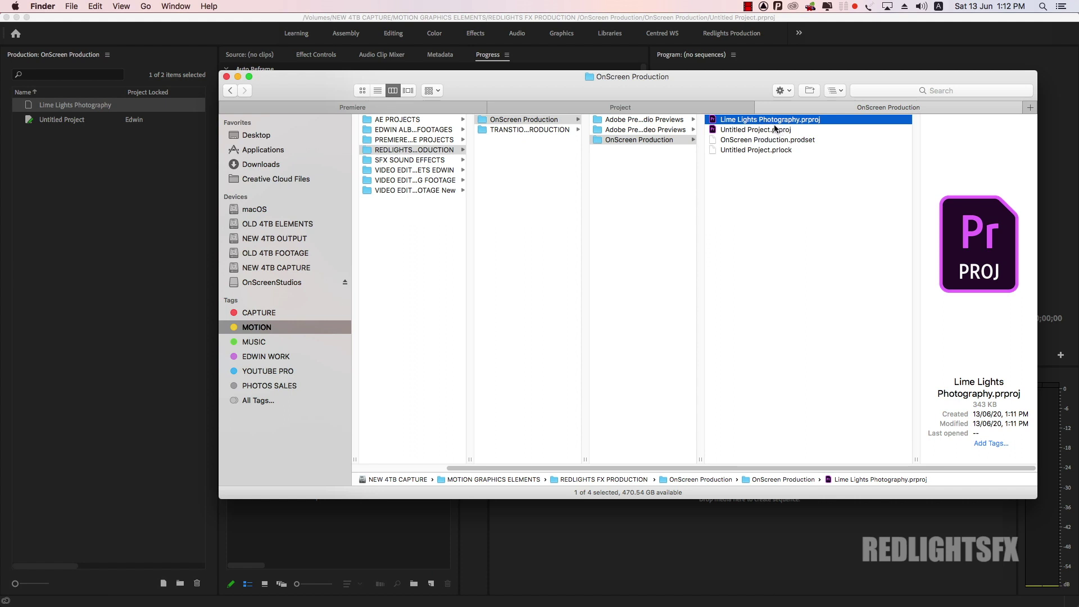
{"action": "left_click", "coordinate": [631, 107]}
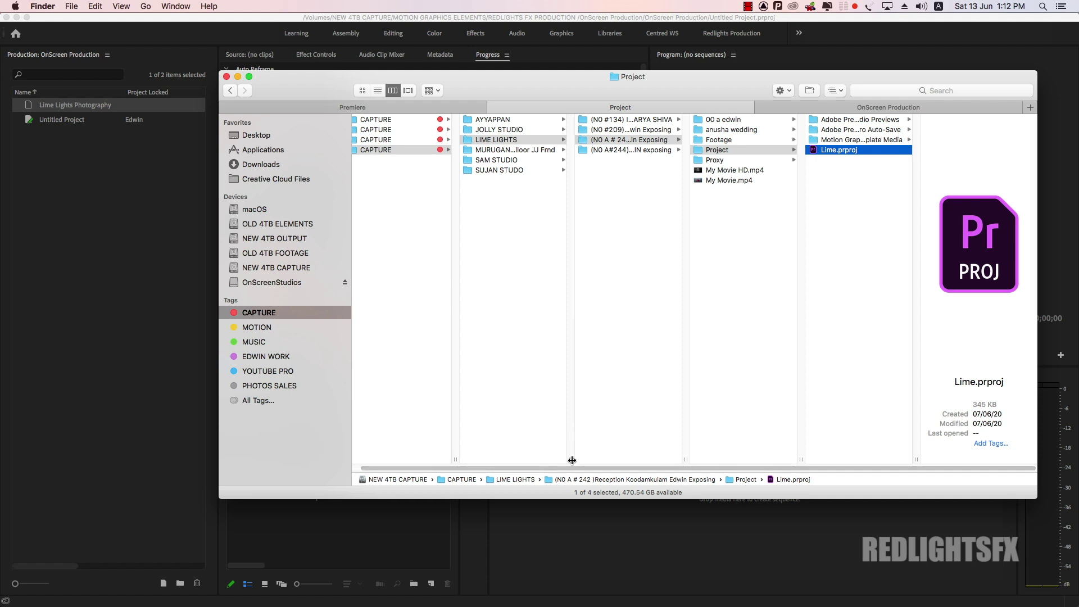
Step: Browse Finder to CAPTURE > JOLLY STUDIO > the N0 #213 wedding > Project folder
{"action": "left_click_drag", "start_coordinate": [573, 450], "coordinate": [602, 450]}
{"action": "left_click", "coordinate": [382, 139]}
{"action": "left_click", "coordinate": [561, 139]}
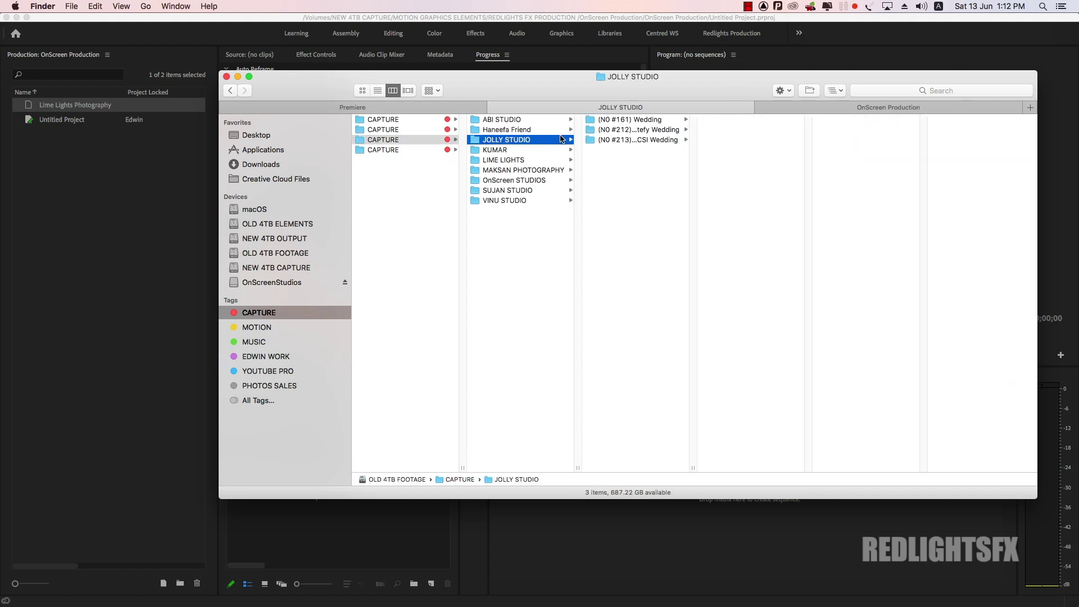
{"action": "left_click_drag", "start_coordinate": [697, 467], "coordinate": [731, 467]}
{"action": "left_click", "coordinate": [718, 140]}
{"action": "left_click", "coordinate": [774, 140]}
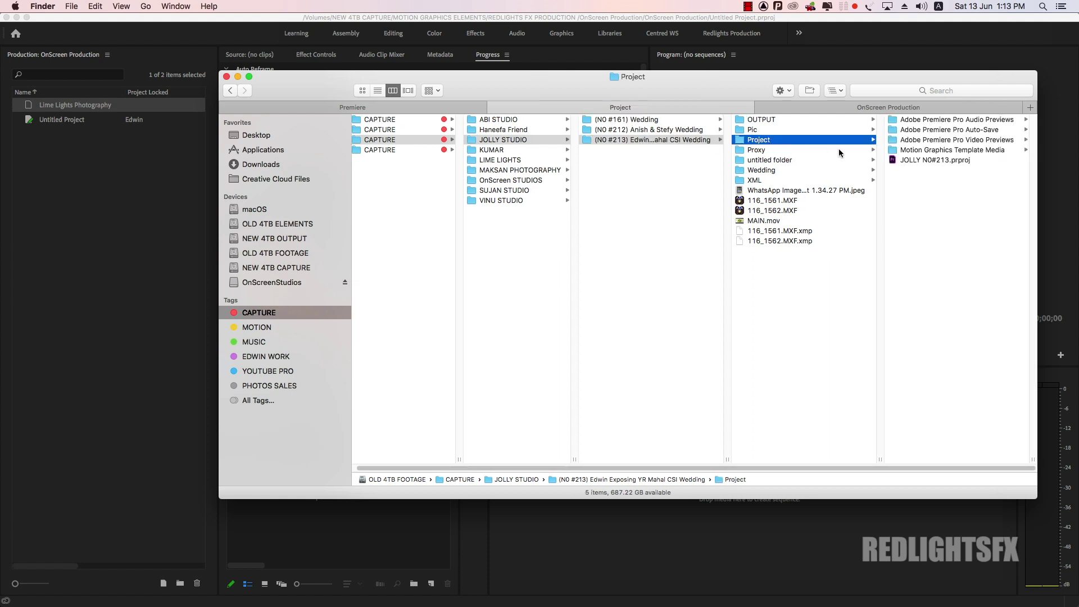
Step: Drag JOLLY N0#213.prproj into the production and choose Copy
{"action": "left_click", "coordinate": [901, 160]}
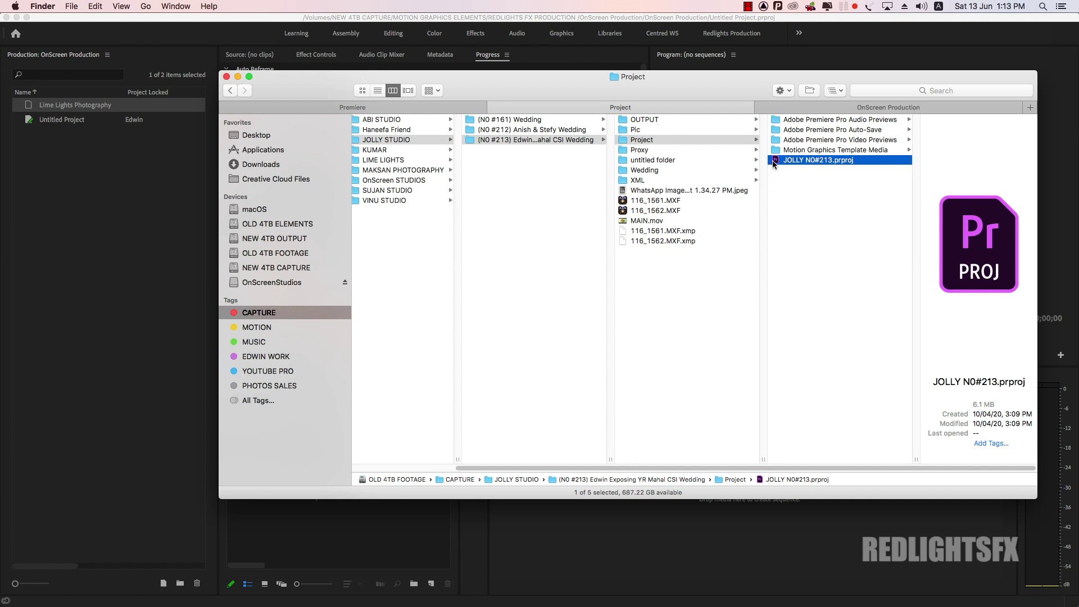
{"action": "left_click_drag", "start_coordinate": [774, 163], "coordinate": [81, 177]}
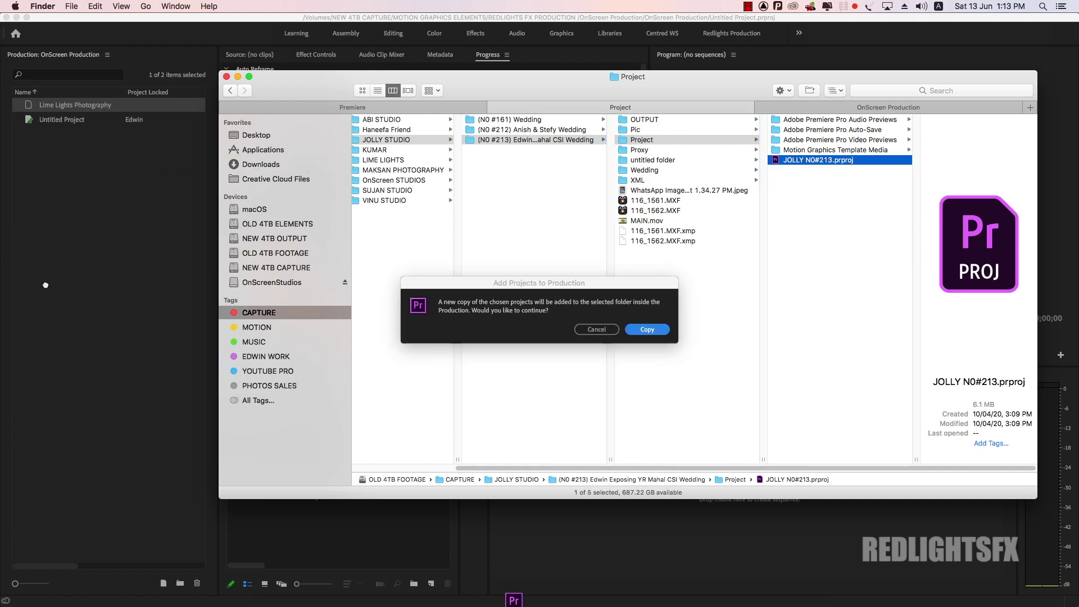
{"action": "left_click", "coordinate": [647, 330]}
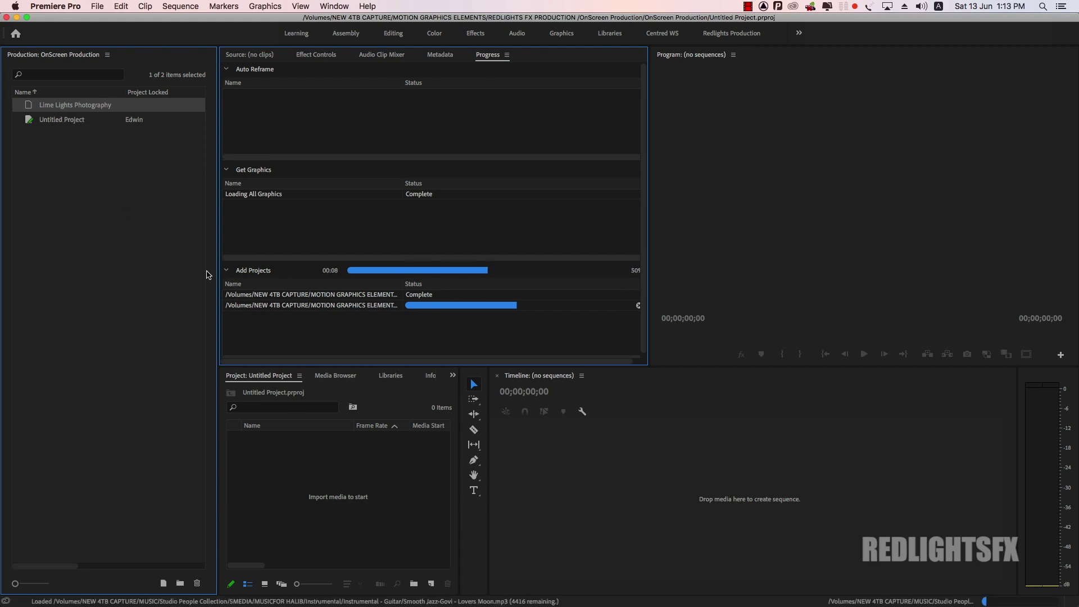
Step: In Finder, revisit the wedding's Project folder, then check the OnScreen Production folder for the copy
{"action": "left_click", "coordinate": [258, 567]}
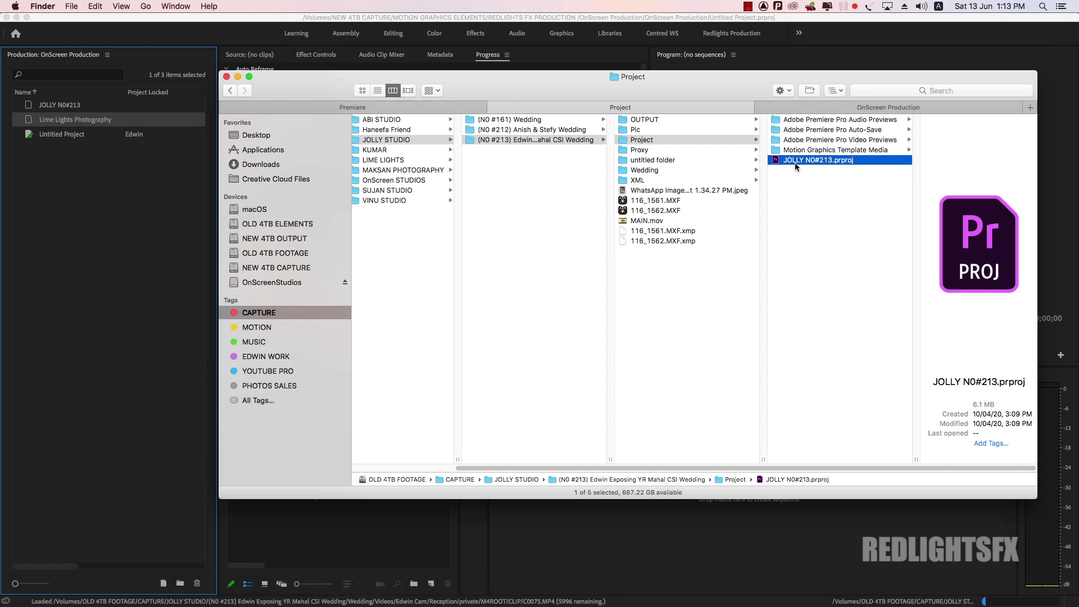
{"action": "left_click", "coordinate": [661, 278]}
{"action": "left_click_drag", "start_coordinate": [661, 277], "coordinate": [670, 117]}
{"action": "left_click", "coordinate": [663, 259]}
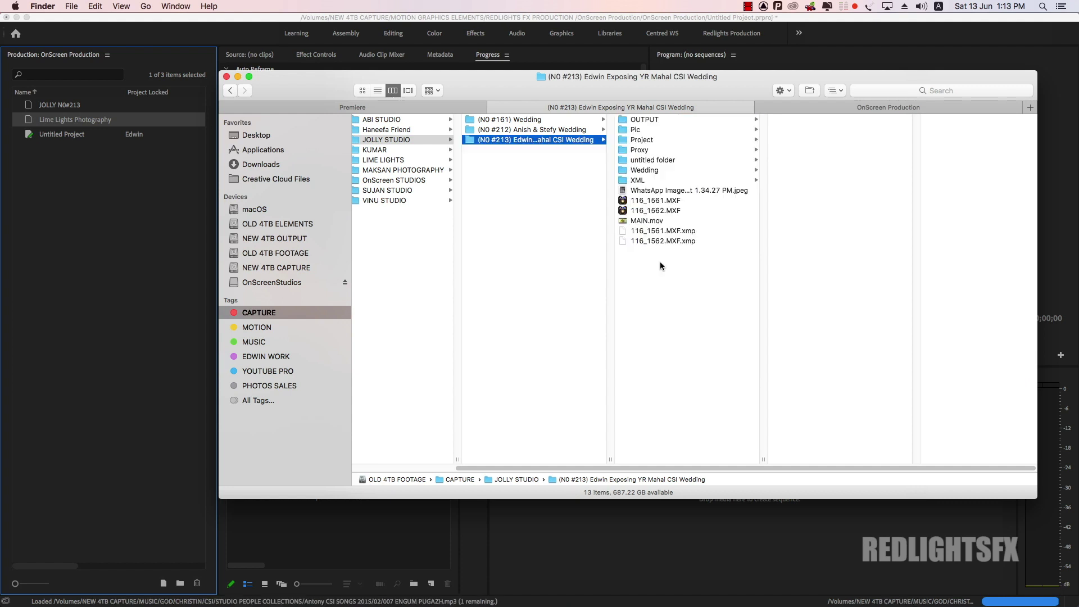
{"action": "left_click", "coordinate": [642, 140]}
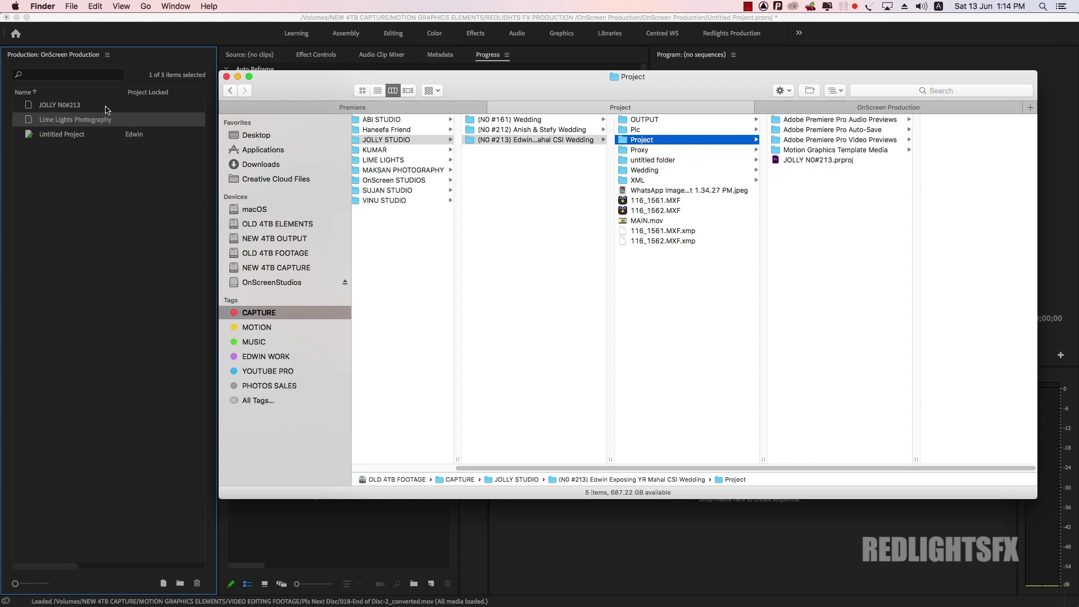
{"action": "left_click", "coordinate": [832, 109]}
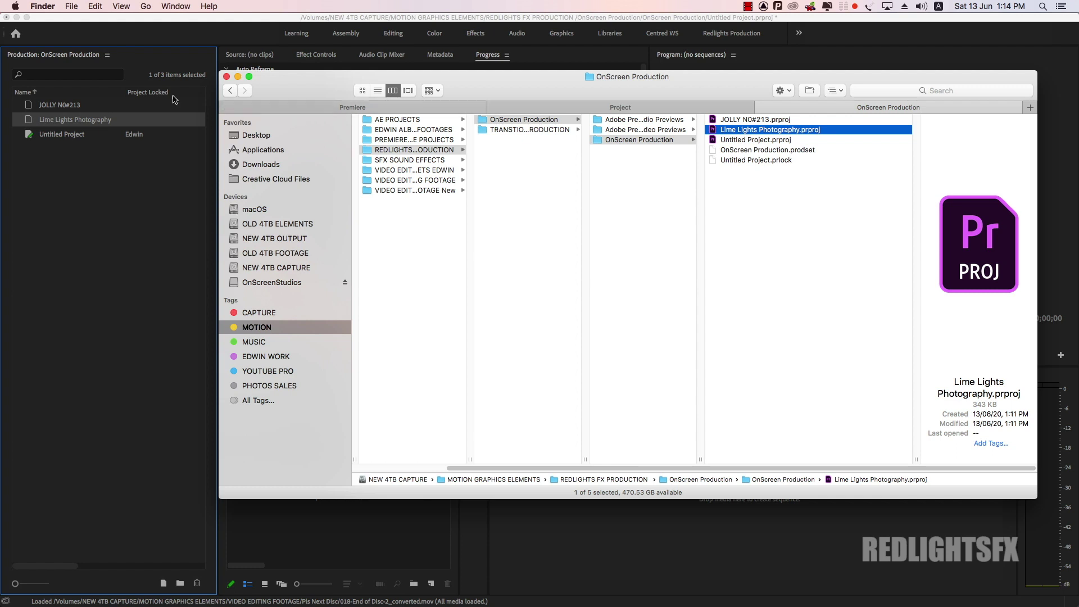
Step: Review the JOLLY N0#213 and Lime Lights Photography rows in the Production panel
{"action": "left_click", "coordinate": [126, 224]}
{"action": "left_click", "coordinate": [78, 108]}
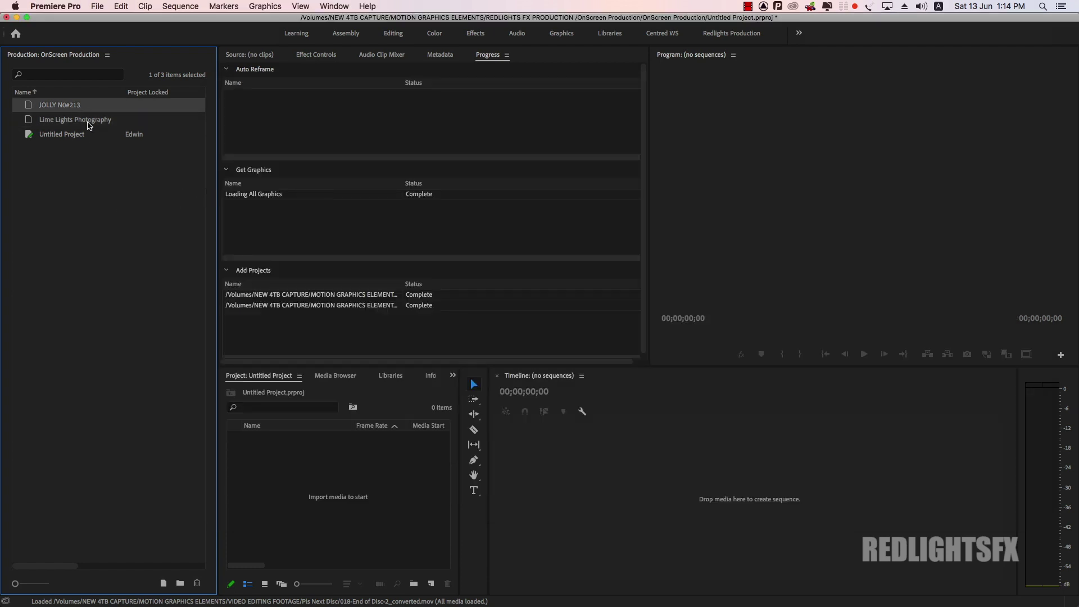
{"action": "left_click", "coordinate": [88, 125]}
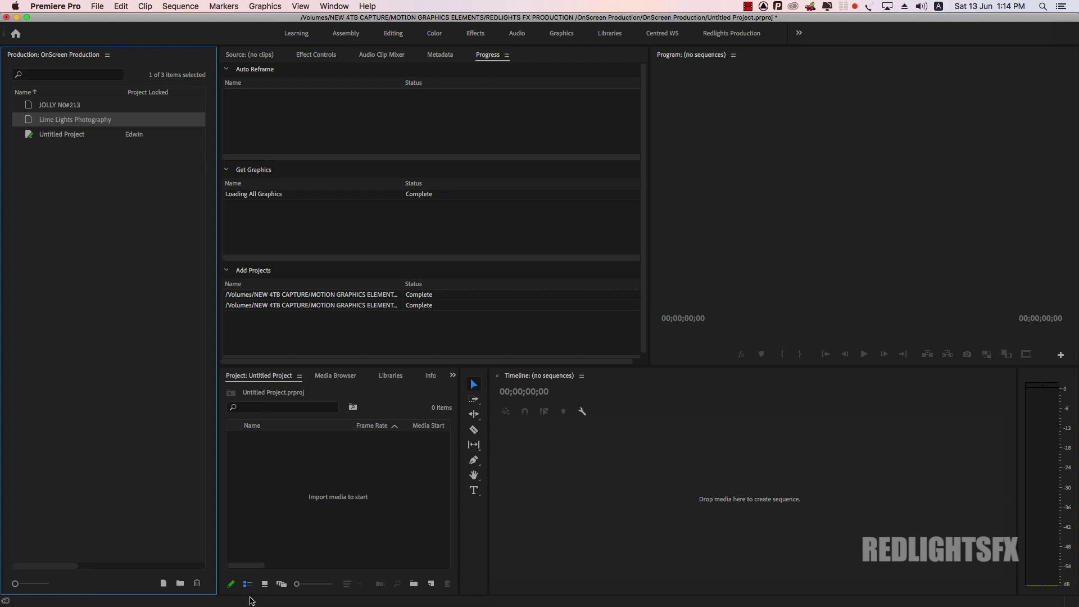
{"action": "left_click", "coordinate": [260, 568]}
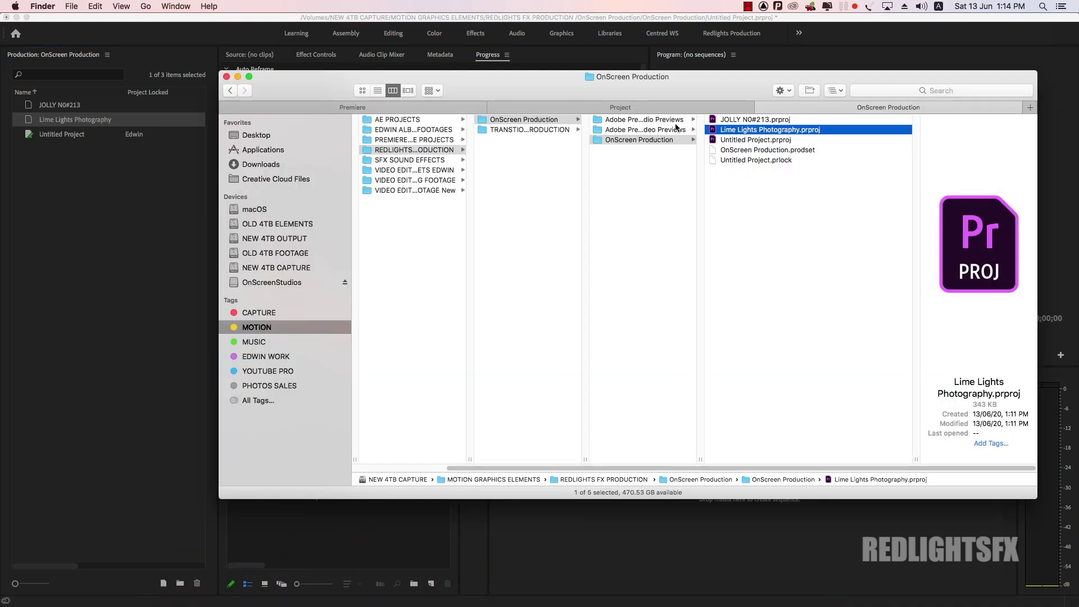
{"action": "left_click", "coordinate": [258, 312]}
{"action": "left_click", "coordinate": [504, 191]}
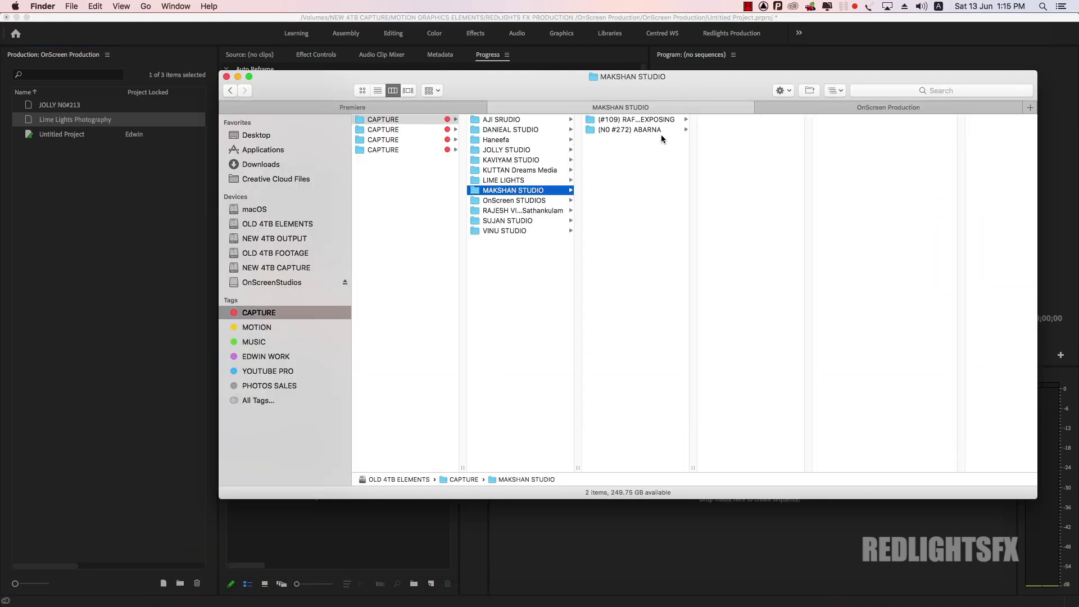
{"action": "left_click", "coordinate": [661, 130]}
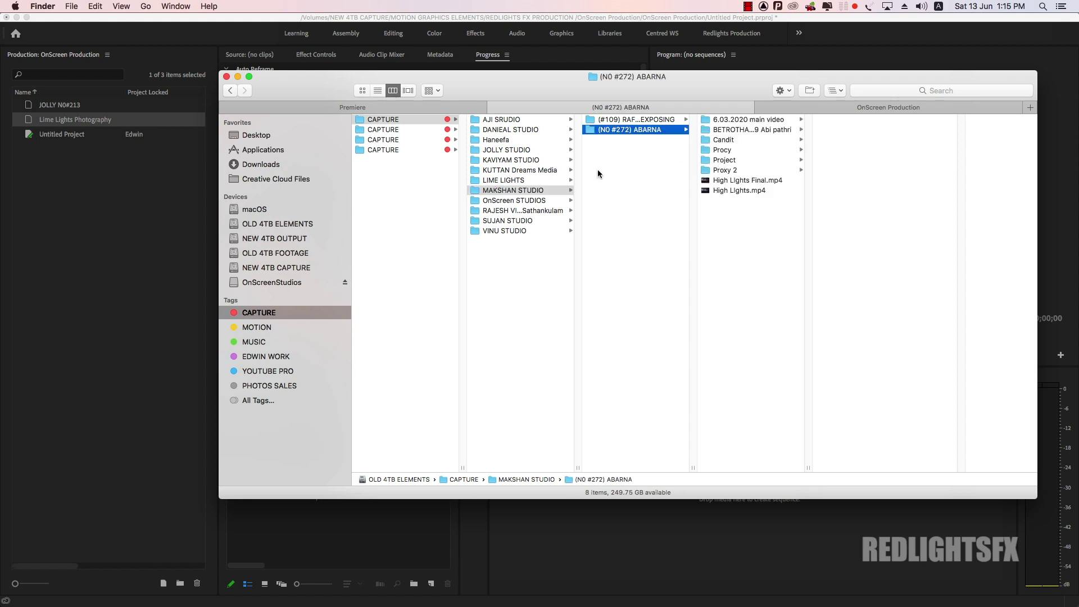
{"action": "left_click", "coordinate": [737, 162]}
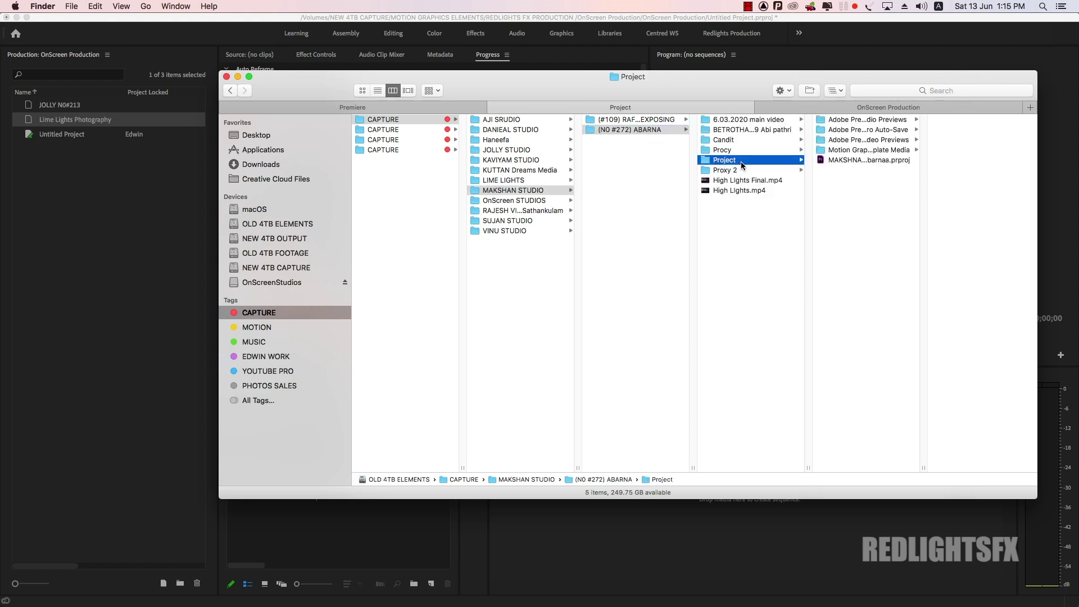
{"action": "left_click", "coordinate": [873, 161]}
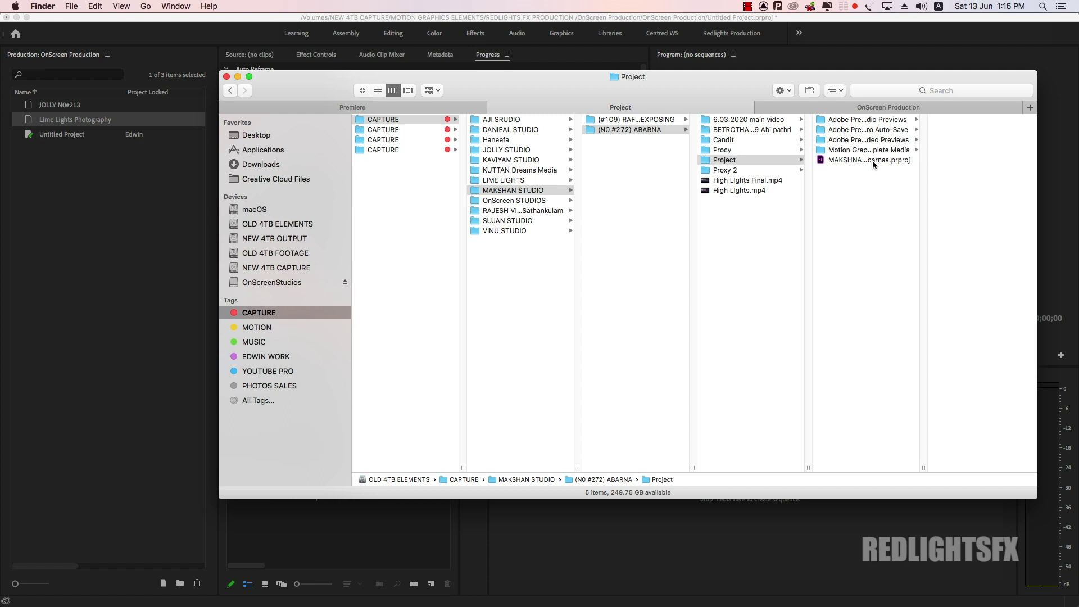
{"action": "left_click_drag", "start_coordinate": [817, 165], "coordinate": [142, 236]}
{"action": "left_click", "coordinate": [636, 331]}
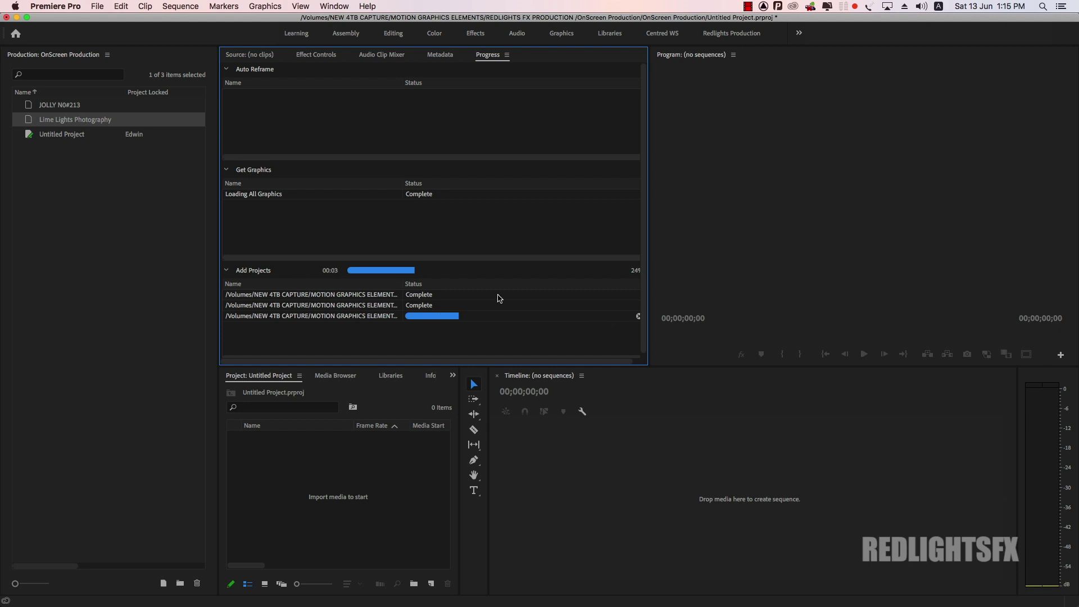
{"action": "left_click", "coordinate": [111, 163]}
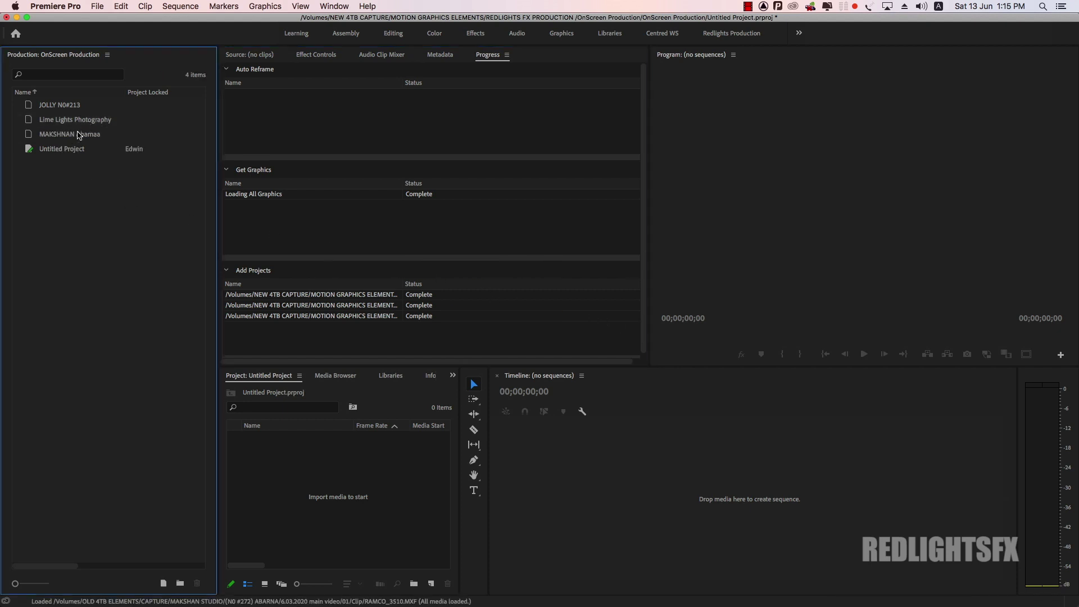
{"action": "left_click", "coordinate": [258, 564]}
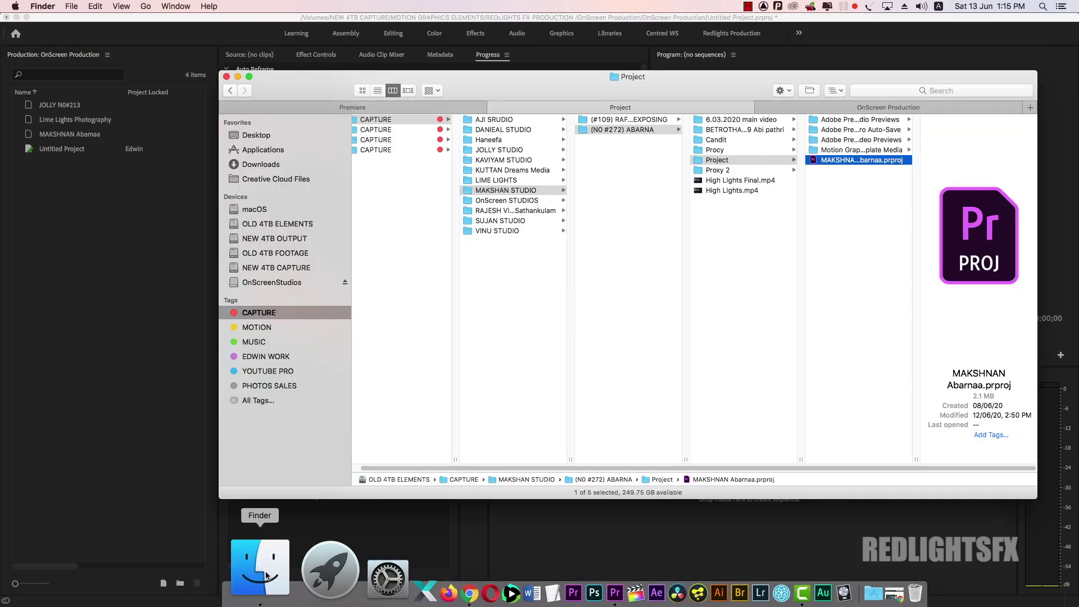
{"action": "left_click", "coordinate": [879, 109]}
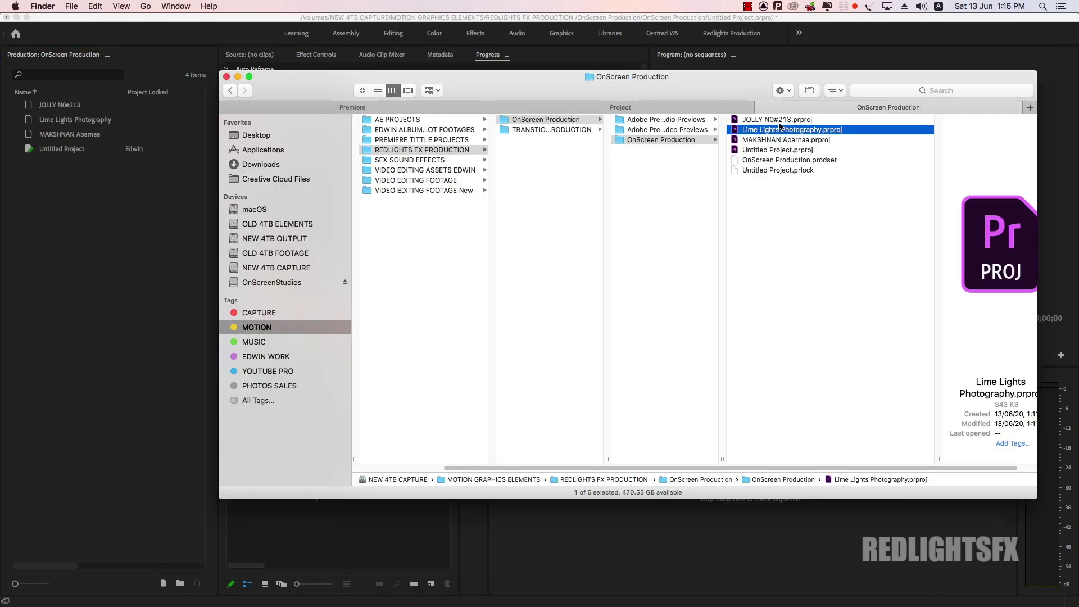
{"action": "left_click", "coordinate": [791, 138]}
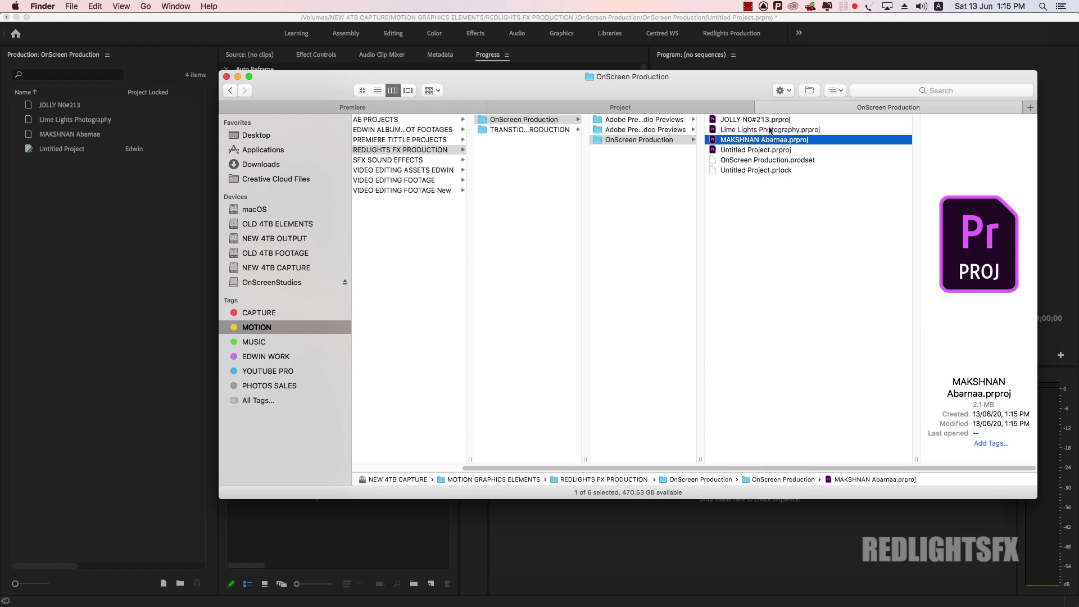
{"action": "left_click", "coordinate": [155, 234]}
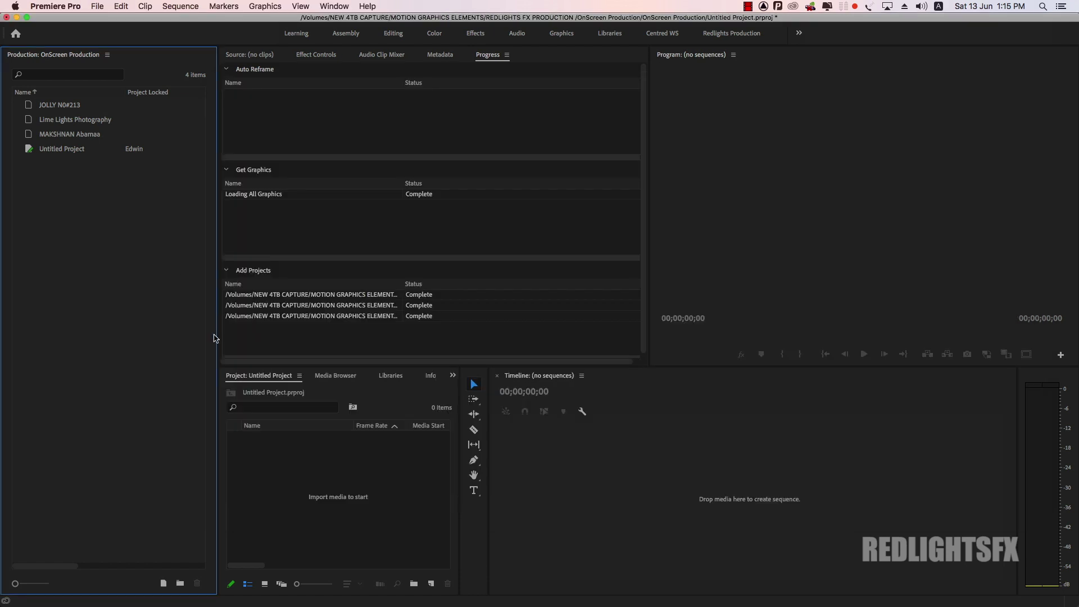
Step: Open the JOLLY N0#213 project from the Production panel
{"action": "left_click", "coordinate": [360, 489]}
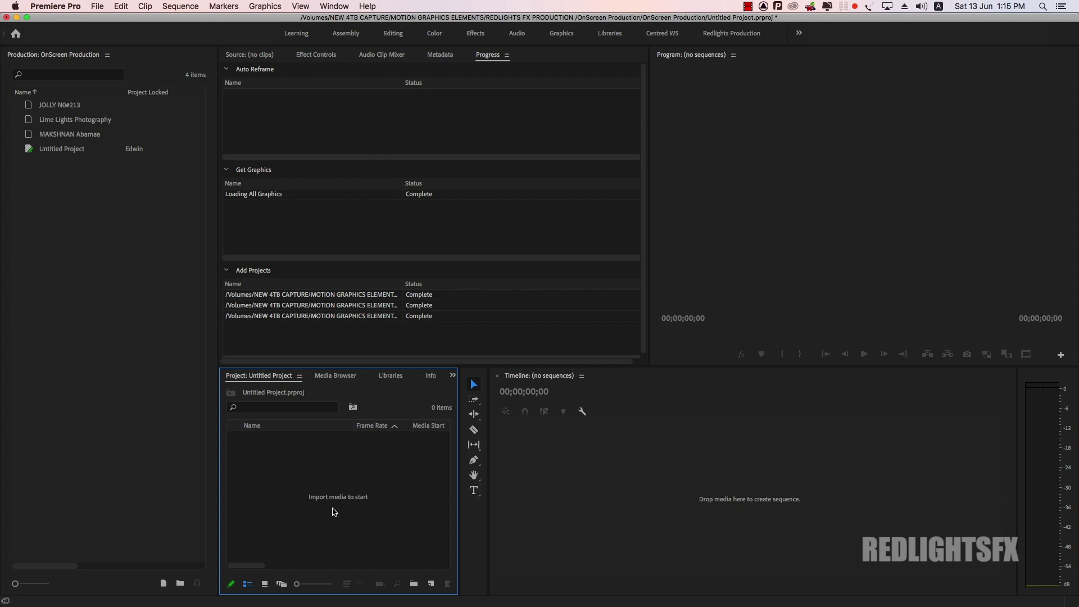
{"action": "left_click", "coordinate": [102, 236]}
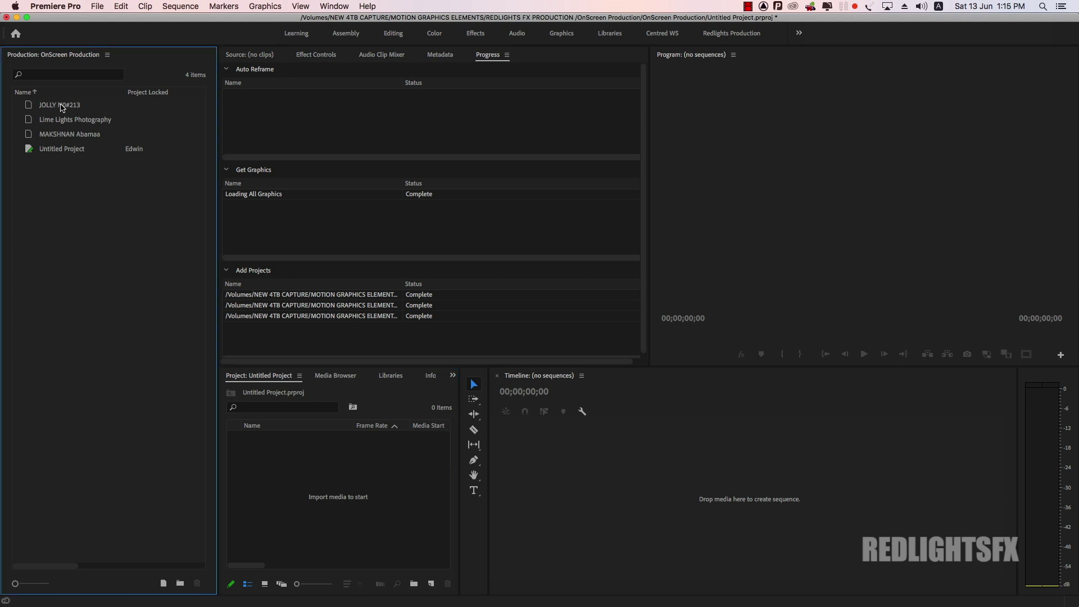
{"action": "left_click", "coordinate": [53, 108]}
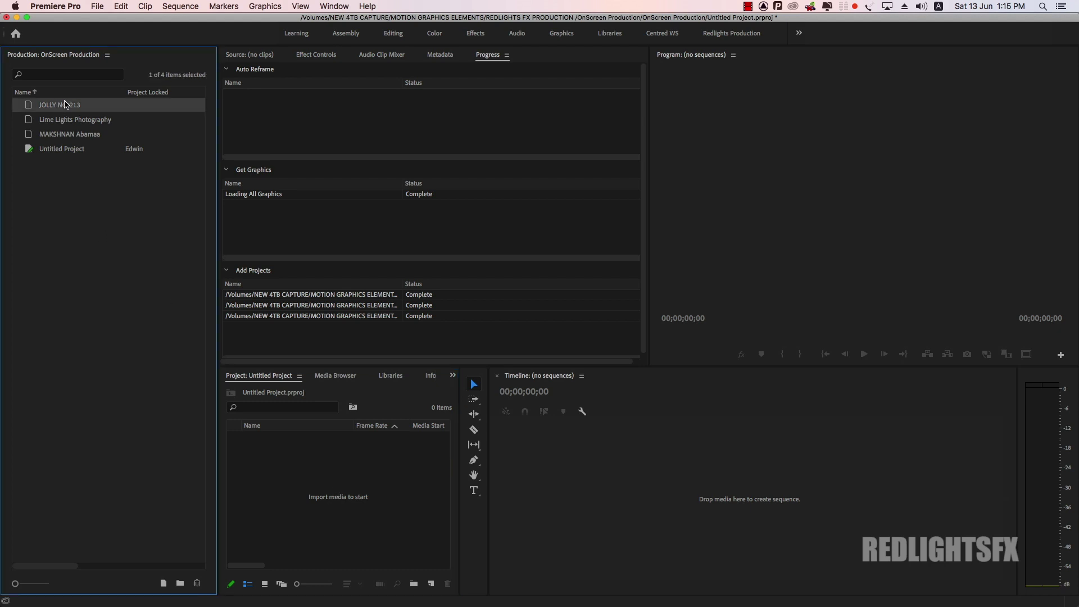
{"action": "double_click", "coordinate": [31, 108]}
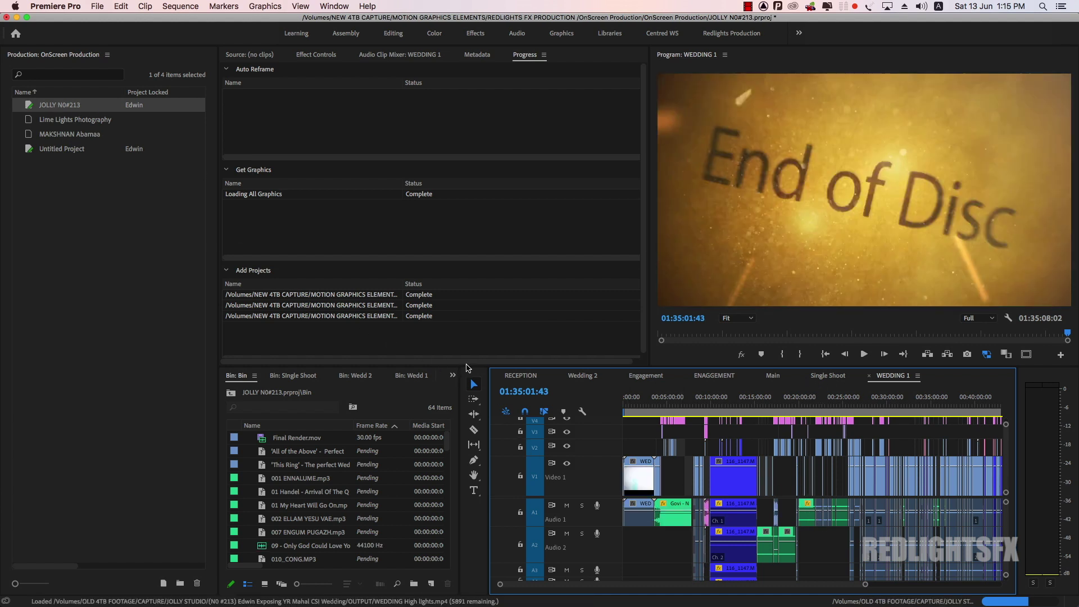
Step: Enlarge the bin, timeline and monitor, and browse the Single Shoot, Wedd 2, Wedd 1 and main Bin tabs
{"action": "left_click_drag", "start_coordinate": [467, 365], "coordinate": [477, 268]}
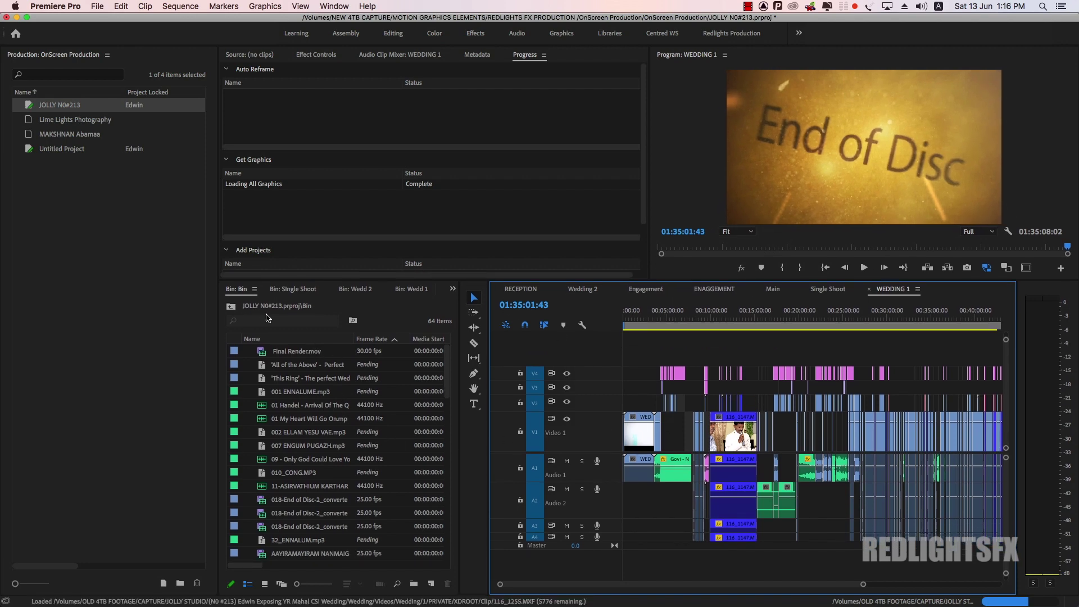
{"action": "left_click_drag", "start_coordinate": [460, 353], "coordinate": [638, 368]}
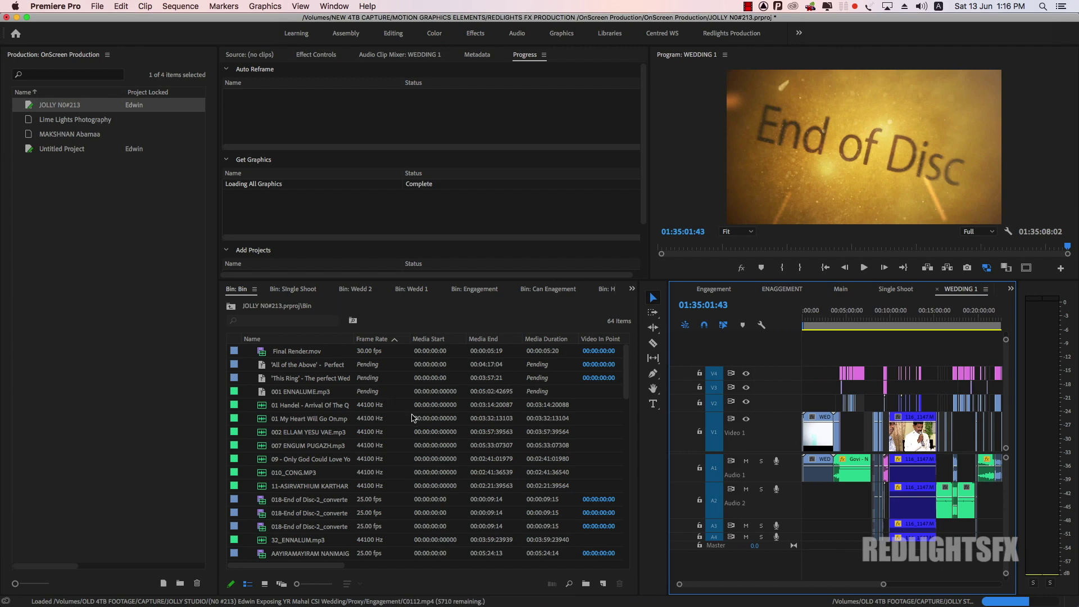
{"action": "scroll", "coordinate": [413, 419], "scroll_direction": "down", "scroll_amount": 15}
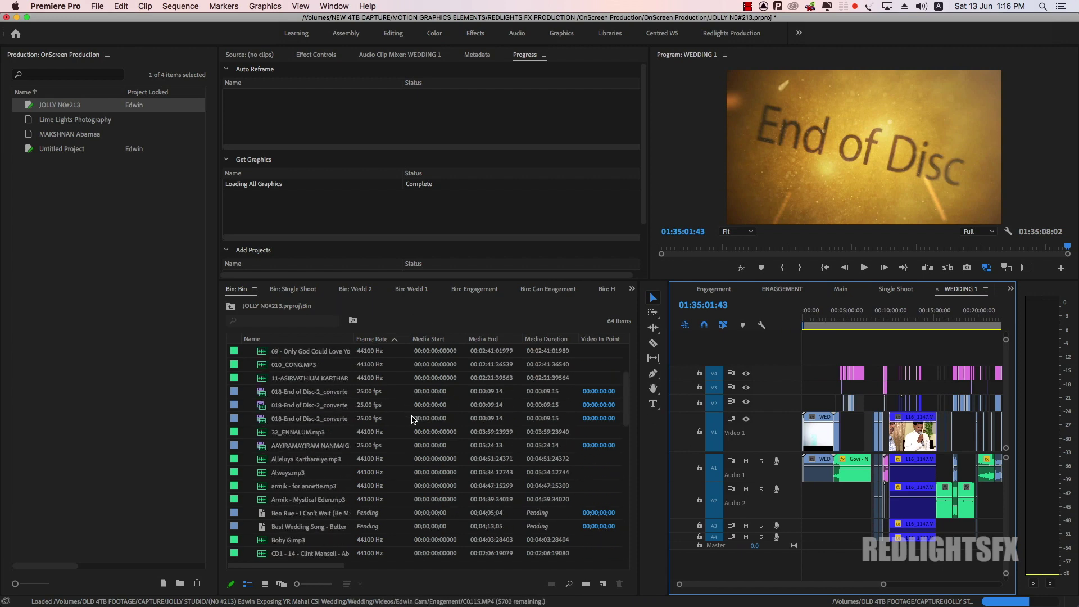
{"action": "left_click", "coordinate": [294, 289]}
{"action": "left_click", "coordinate": [357, 290]}
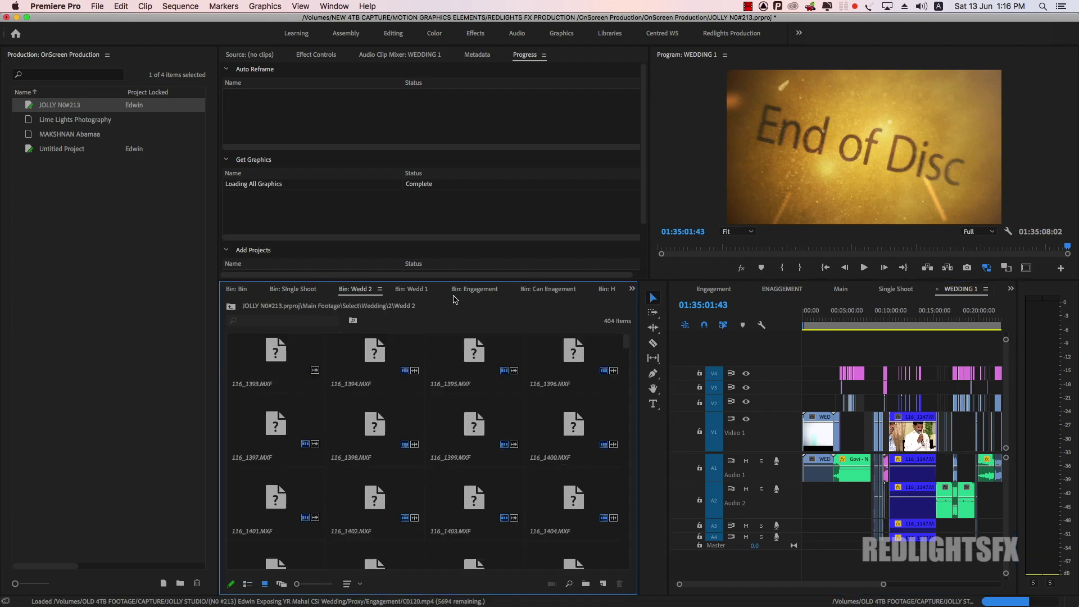
{"action": "left_click", "coordinate": [416, 289]}
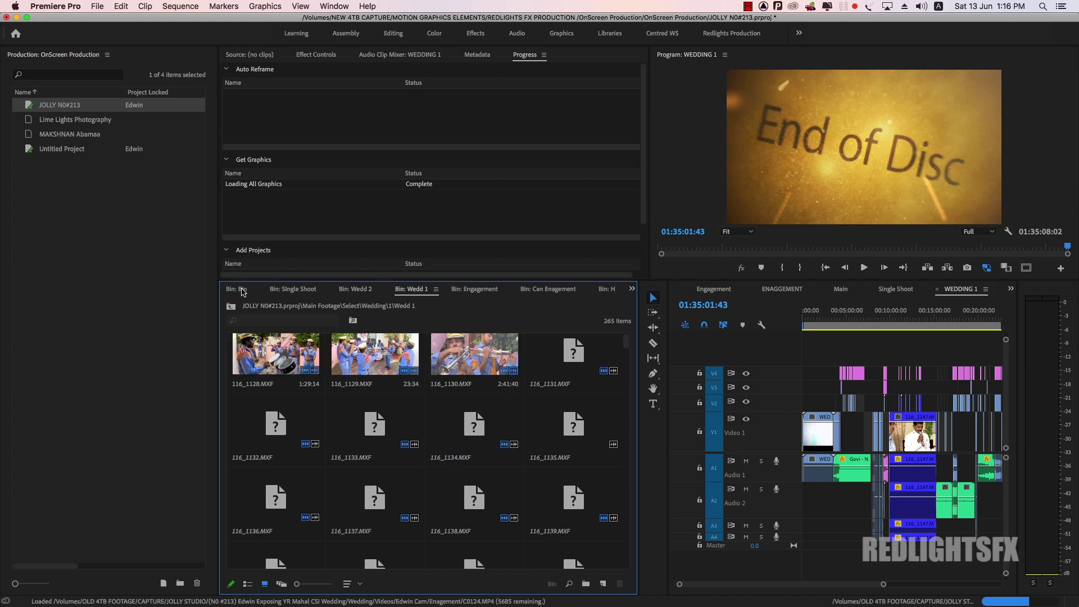
{"action": "left_click", "coordinate": [245, 289]}
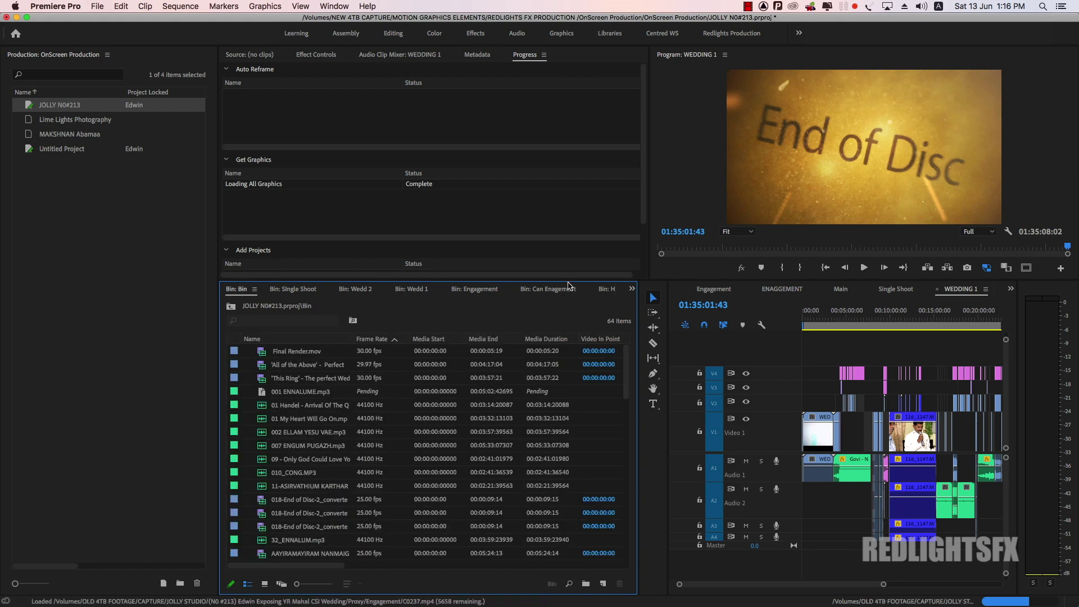
{"action": "left_click_drag", "start_coordinate": [568, 283], "coordinate": [545, 411]}
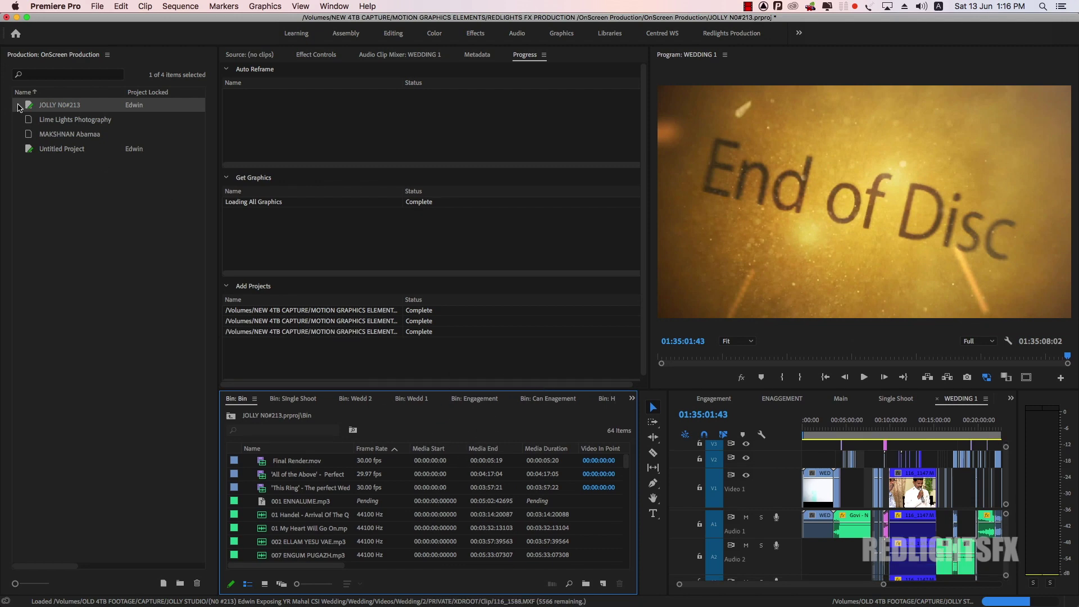
Step: Close JOLLY N0#213 without saving changes
{"action": "right_click", "coordinate": [65, 107]}
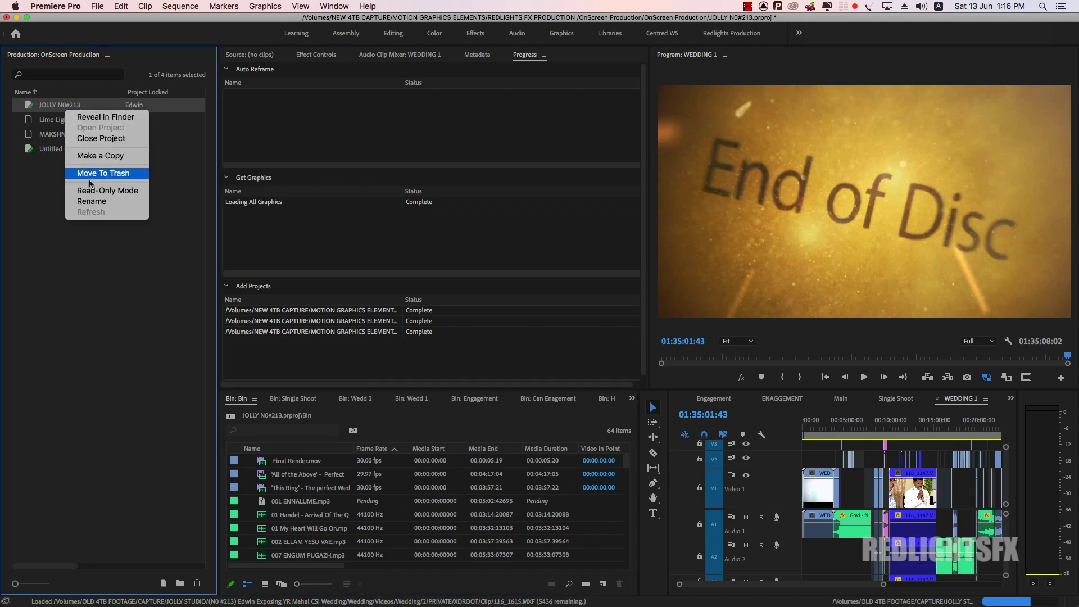
{"action": "left_click", "coordinate": [96, 138]}
{"action": "left_click", "coordinate": [550, 325]}
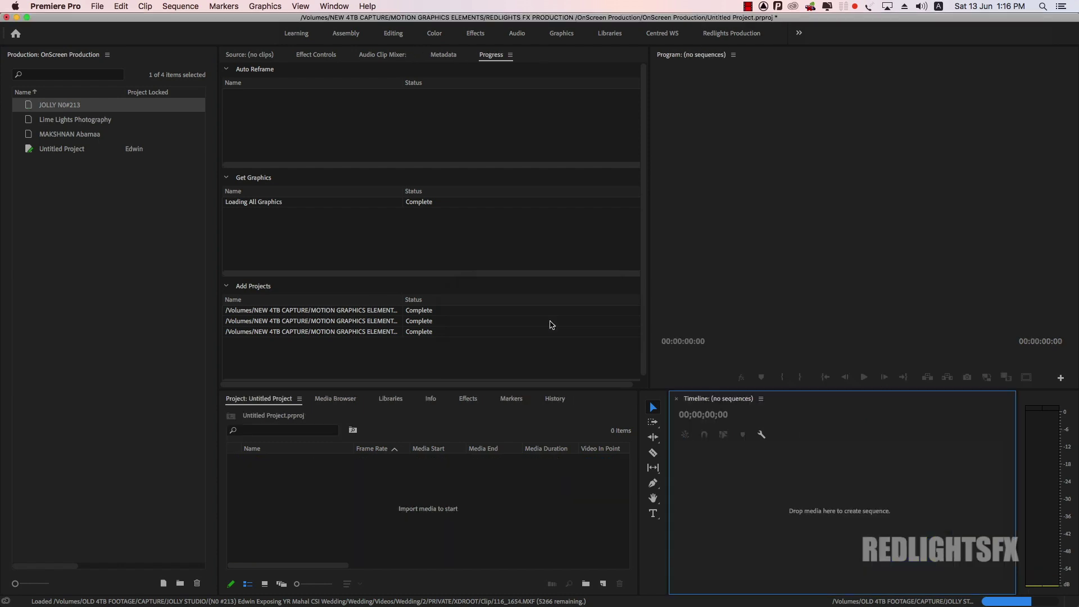
{"action": "double_click", "coordinate": [58, 124]}
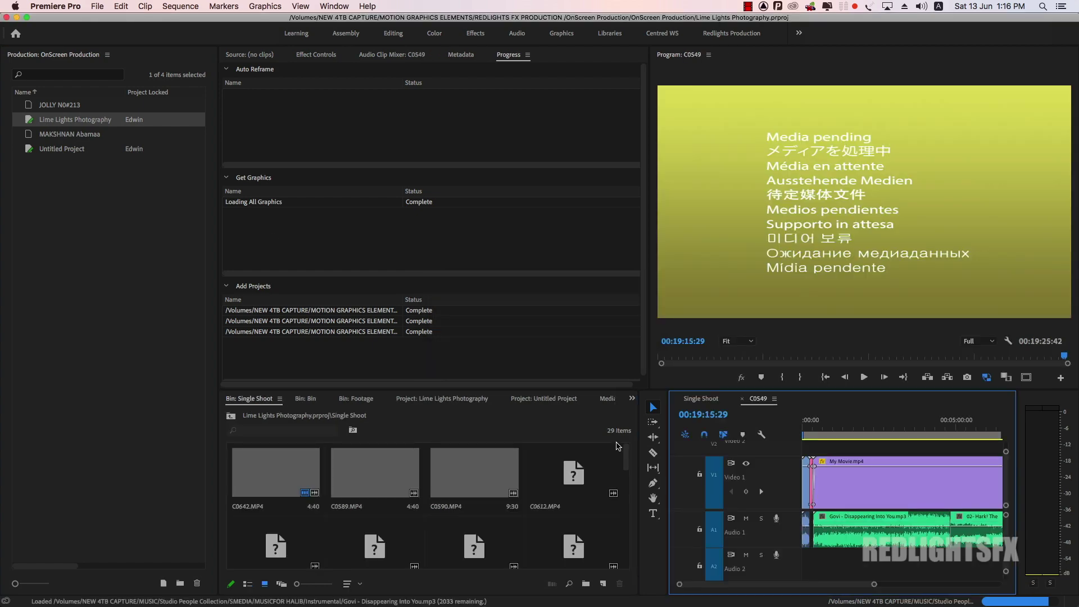
{"action": "left_click_drag", "start_coordinate": [628, 389], "coordinate": [627, 345]}
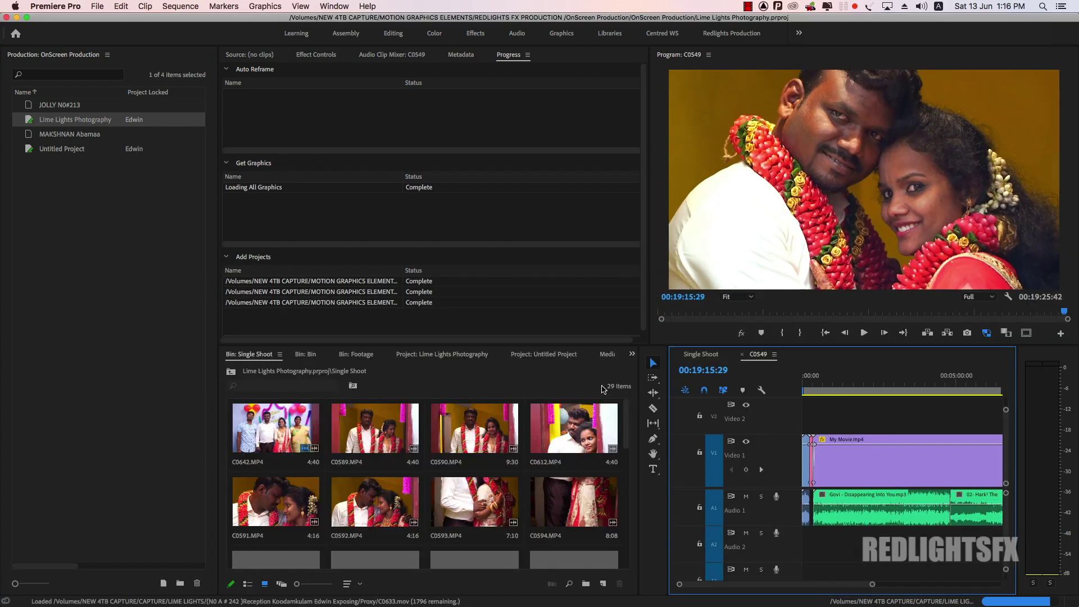
{"action": "right_click", "coordinate": [72, 121]}
{"action": "left_click", "coordinate": [103, 154]}
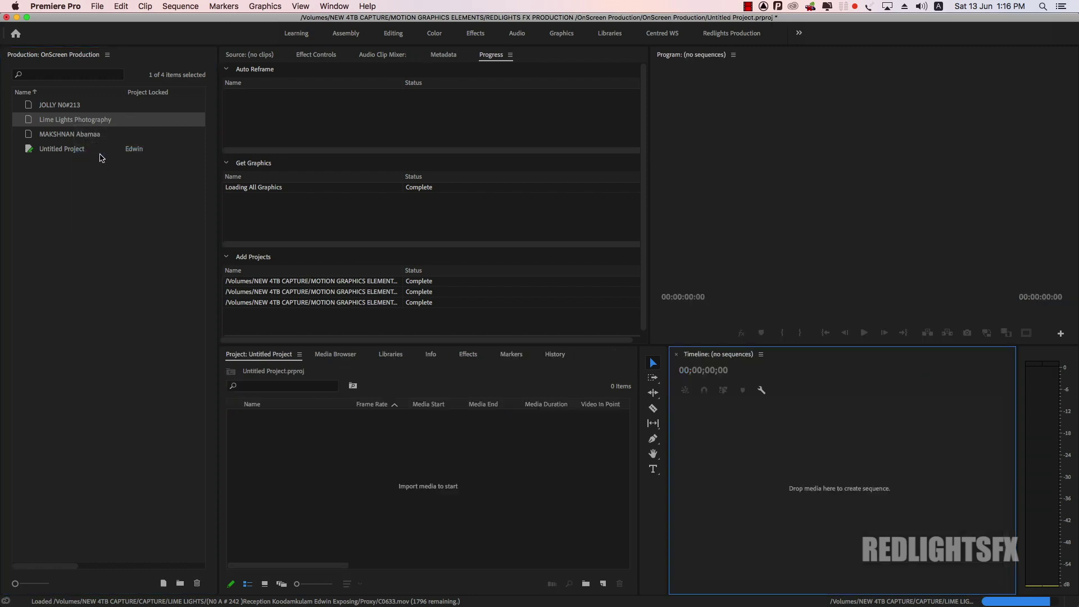
{"action": "left_click", "coordinate": [62, 135]}
Step: Open MAKSHNAN Abamaa, widen its timeline, then open JOLLY N0#213 alongside it
{"action": "double_click", "coordinate": [47, 135]}
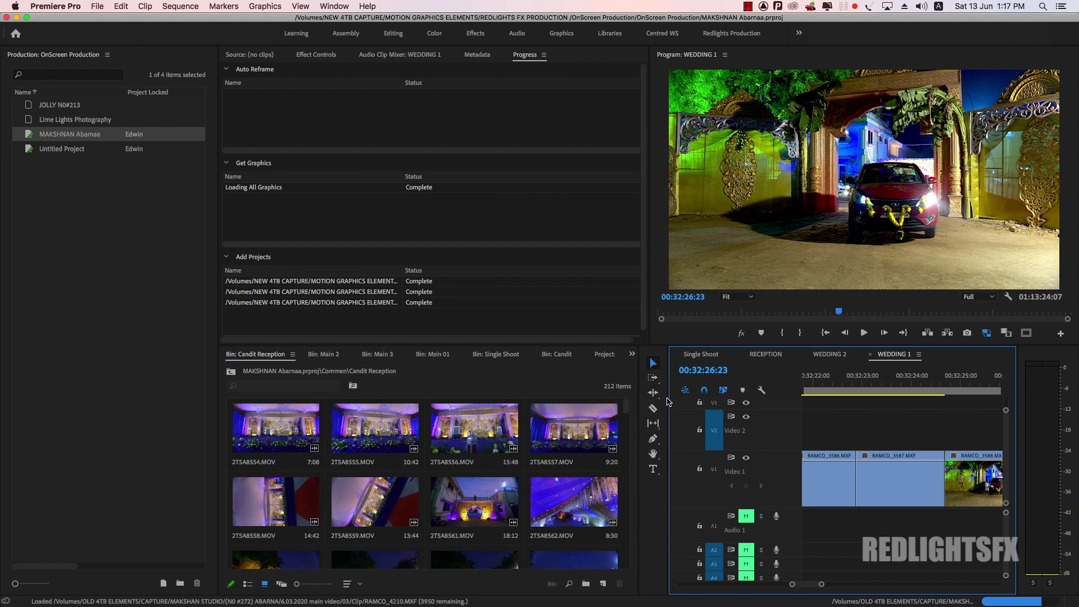
{"action": "left_click_drag", "start_coordinate": [665, 394], "coordinate": [439, 394]}
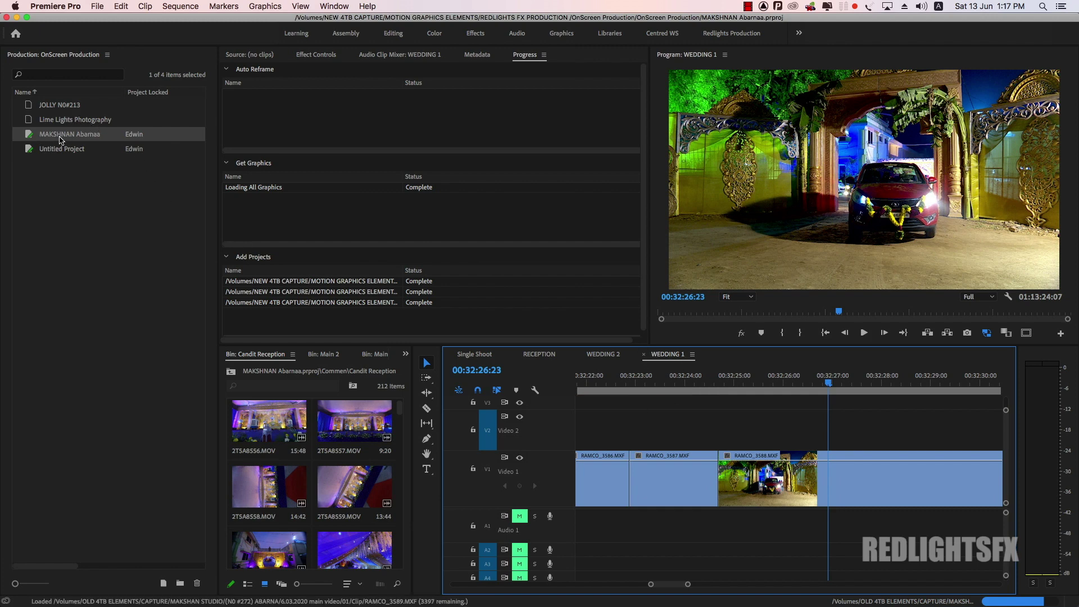
{"action": "double_click", "coordinate": [52, 106]}
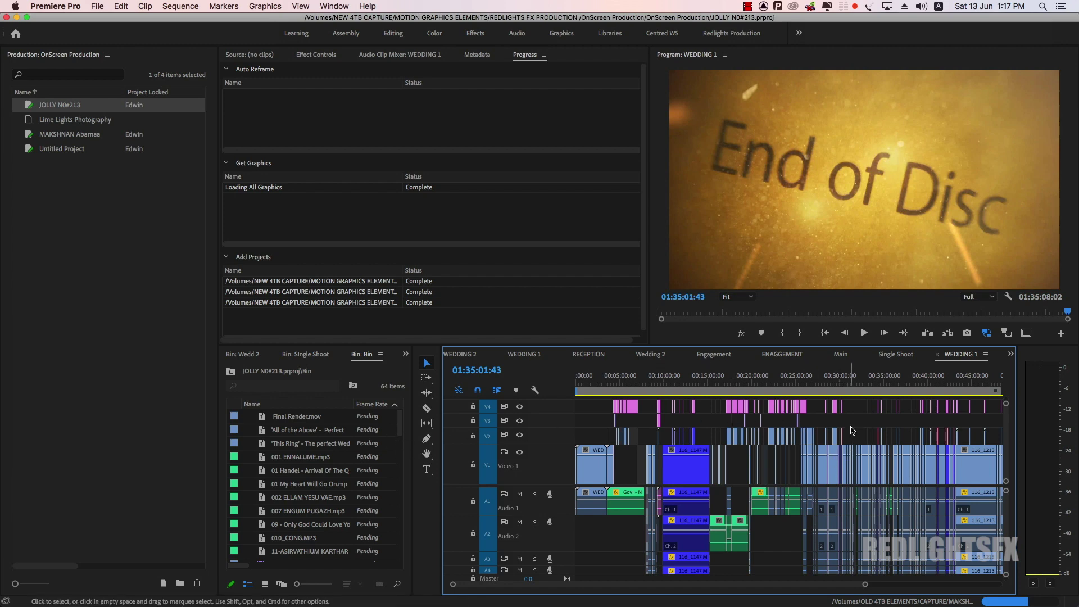
Step: Put the WEDDING 1 playhead on the trumpeters at 00:09:07:40 and copy their clip
{"action": "left_click", "coordinate": [659, 383]}
{"action": "key", "text": "="}
{"action": "left_click_drag", "start_coordinate": [216, 373], "coordinate": [166, 375]}
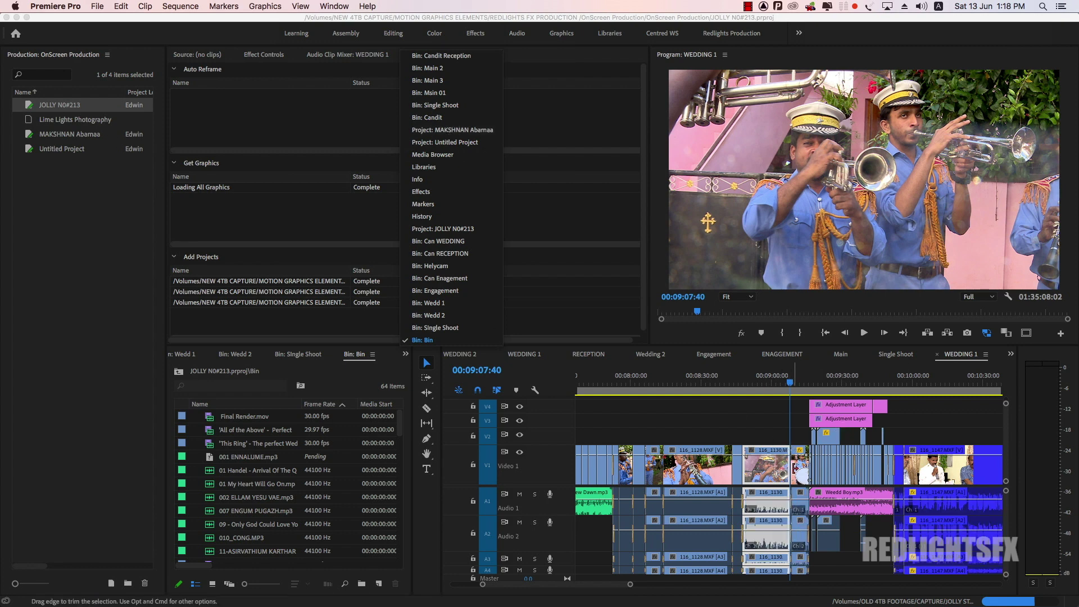
{"action": "left_click", "coordinate": [758, 469]}
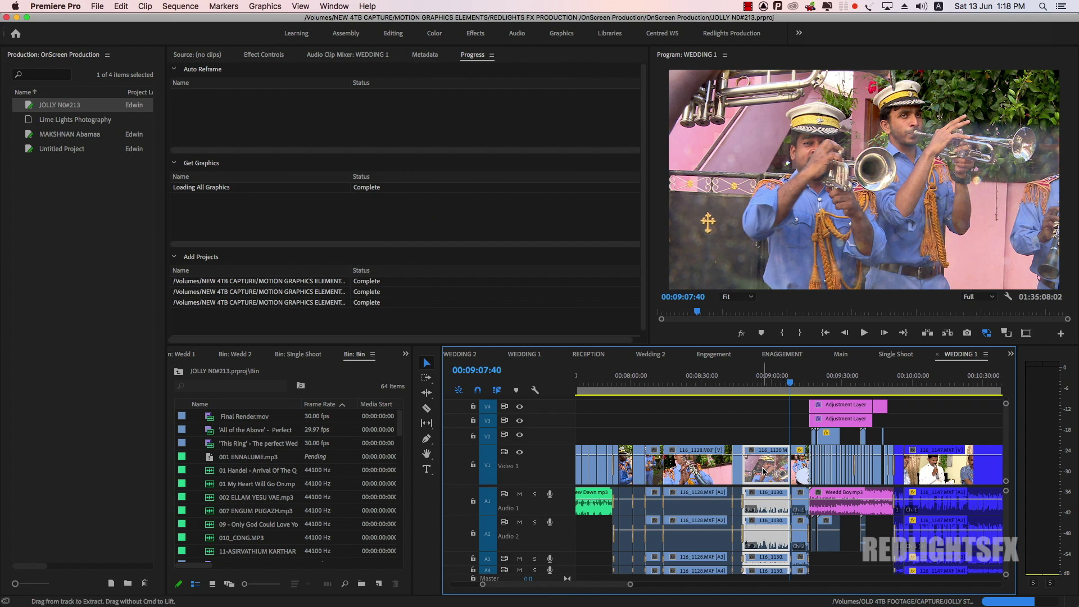
{"action": "right_click", "coordinate": [764, 472]}
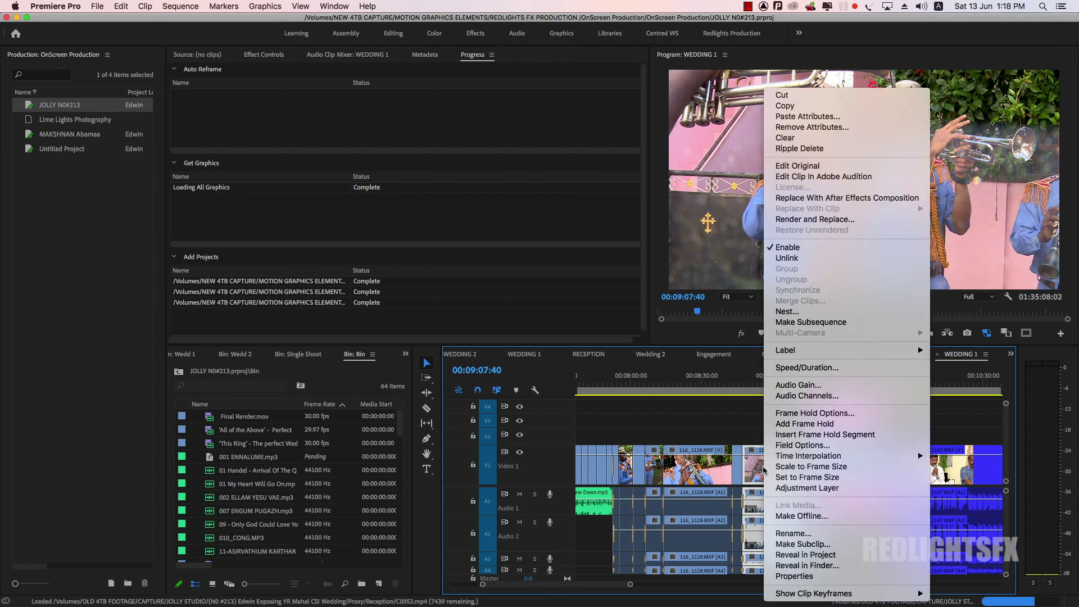
{"action": "left_click", "coordinate": [787, 106]}
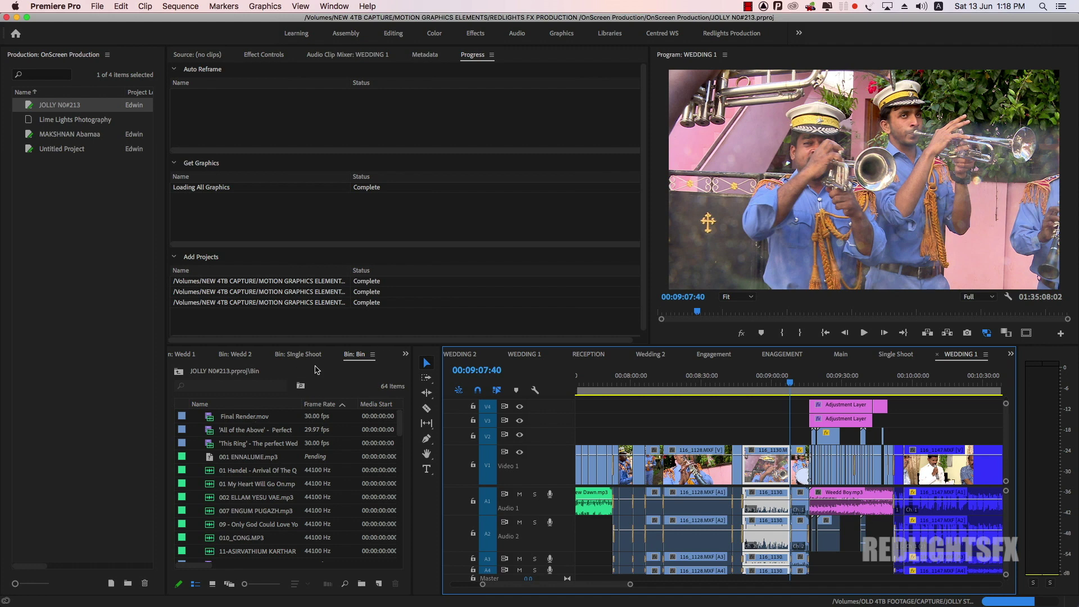
{"action": "left_click", "coordinate": [406, 354]}
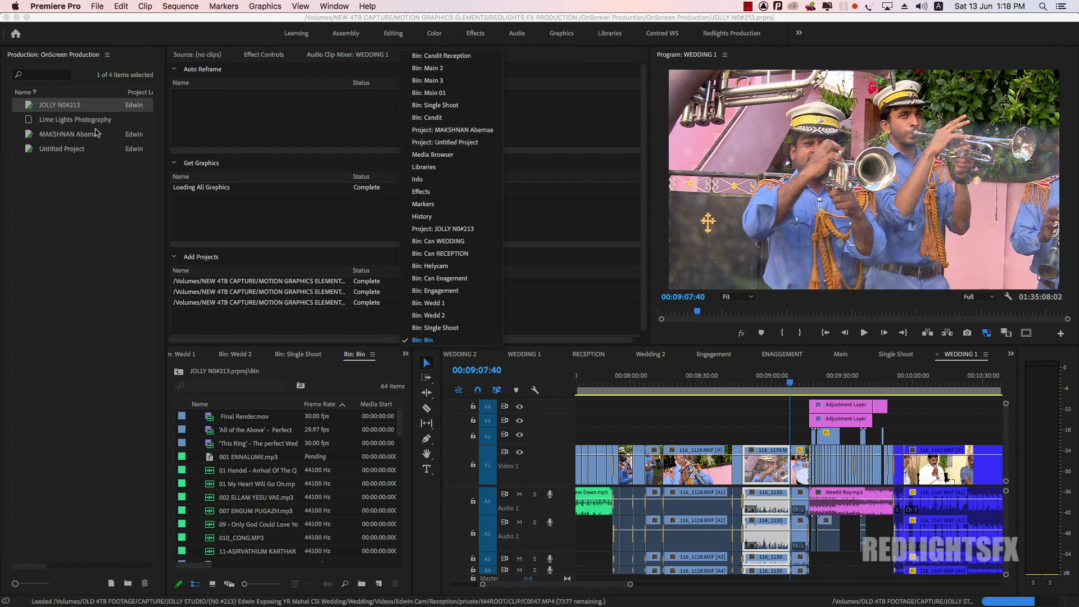
Step: Open MAKSHNAN's RECEPTION sequence, paste the trumpeter clip onto V2, and check it near 00:00:50:15
{"action": "left_click", "coordinate": [449, 130]}
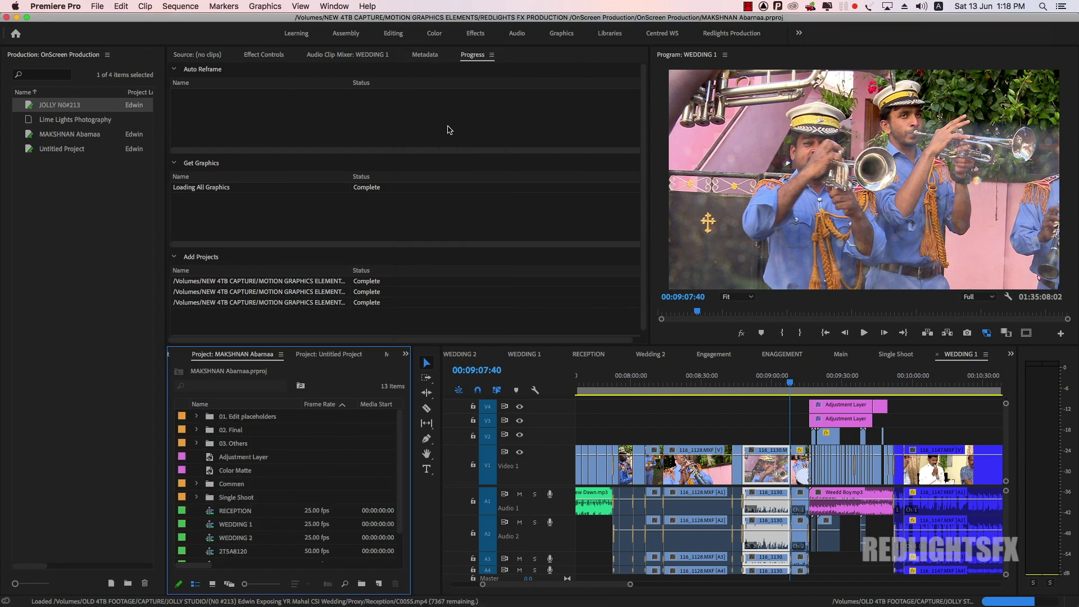
{"action": "double_click", "coordinate": [236, 511]}
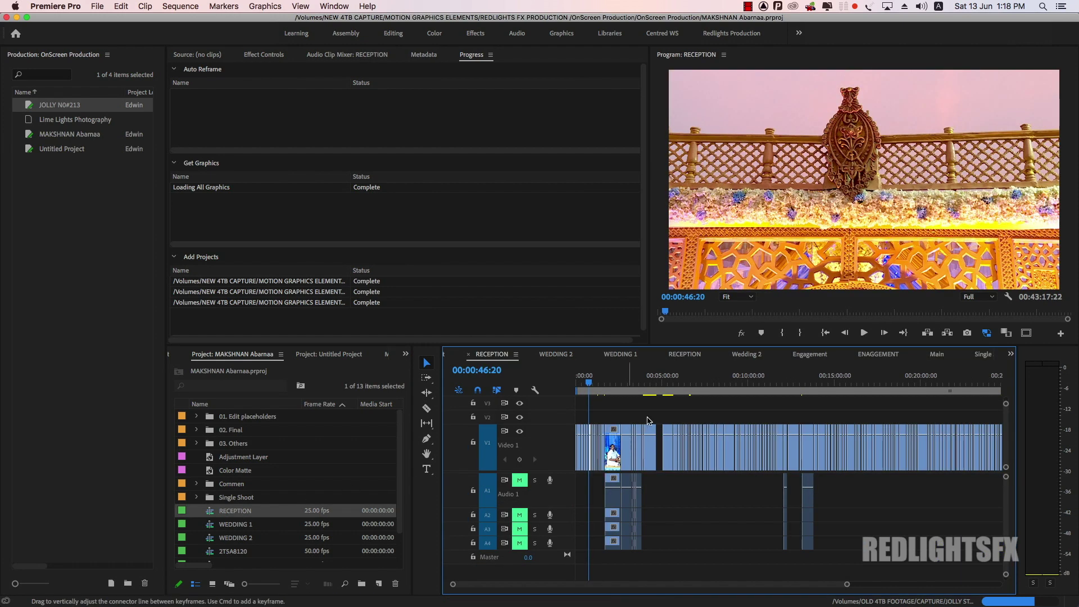
{"action": "scroll", "coordinate": [640, 416], "scroll_direction": "up", "scroll_amount": 5}
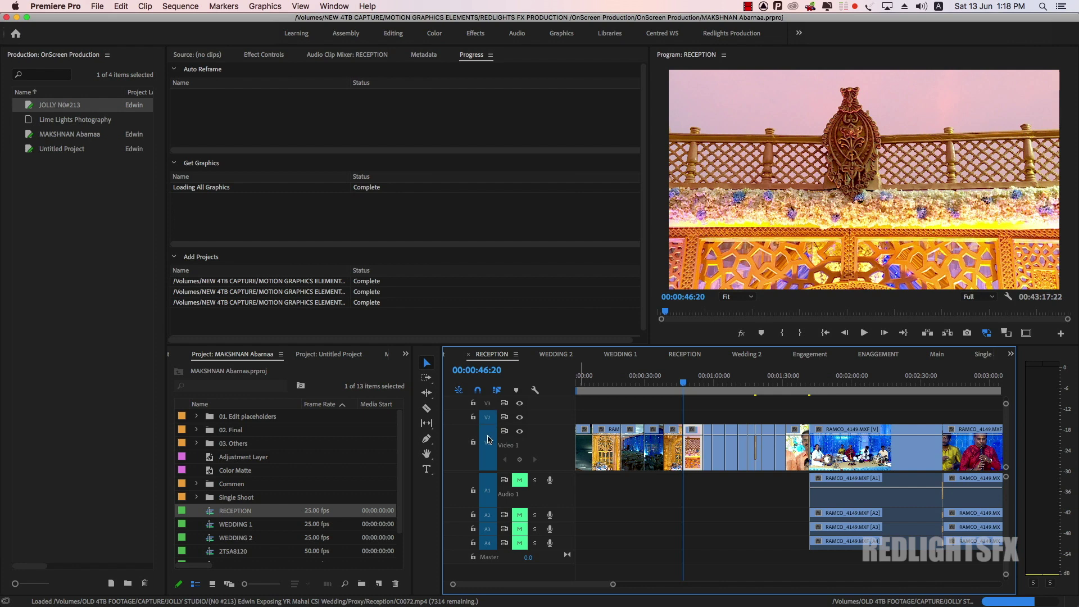
{"action": "key", "text": "super+v"}
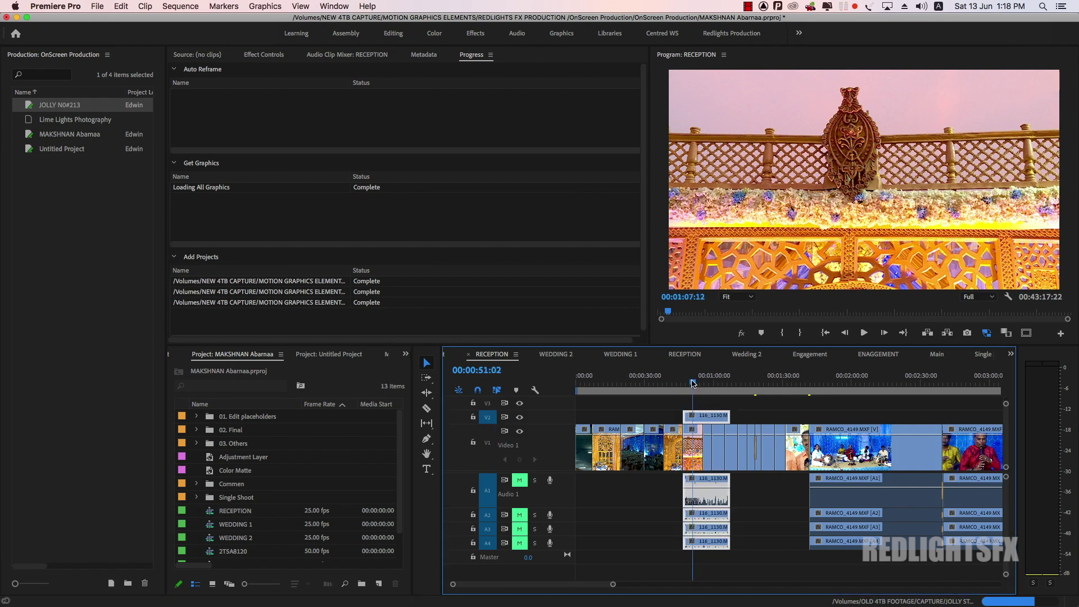
{"action": "key", "text": "Up"}
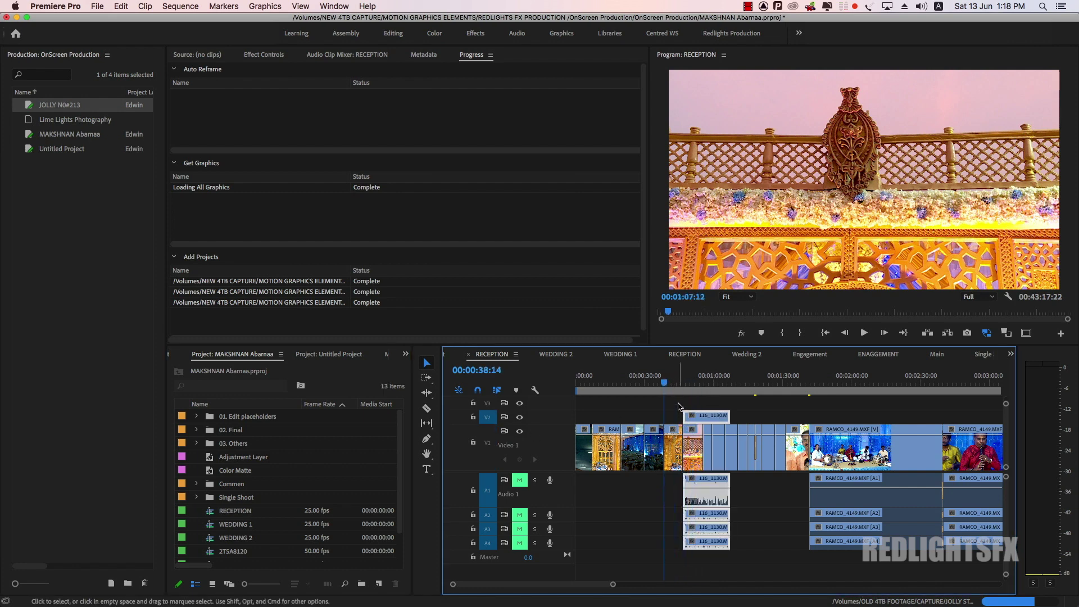
{"action": "key", "text": "Down"}
{"action": "key", "text": "Down"}
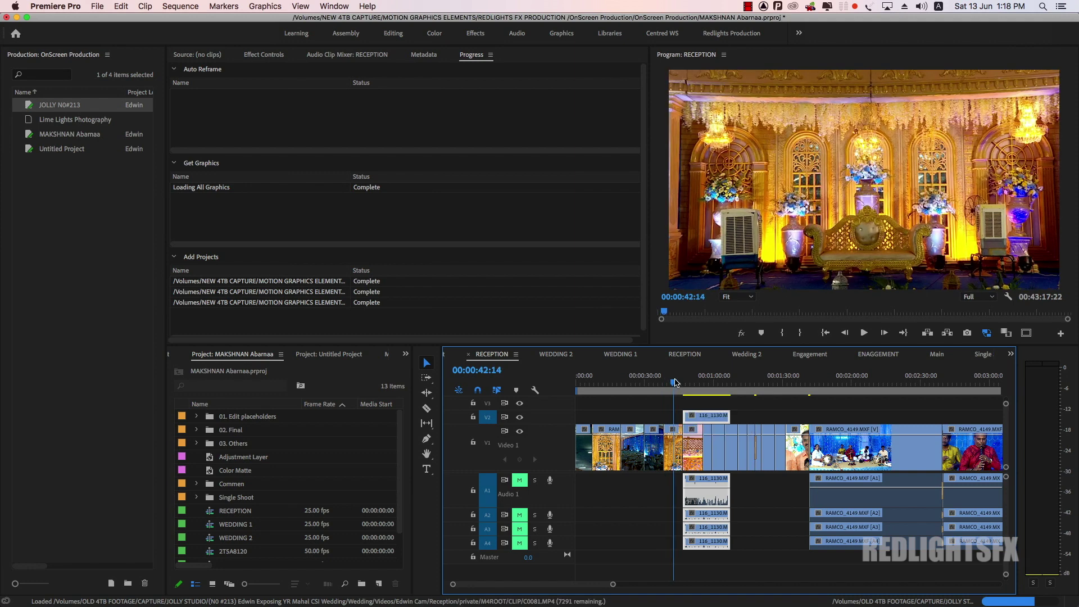
{"action": "left_click", "coordinate": [691, 382]}
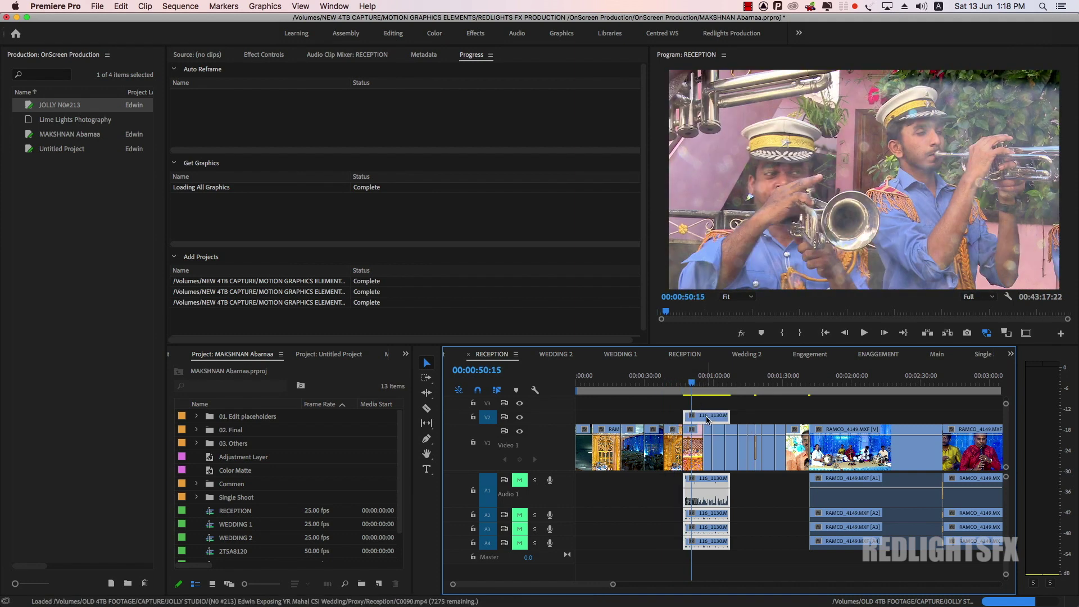
Step: Close JOLLY N0#213 and set the RECEPTION playhead to 00:00:55:15
{"action": "right_click", "coordinate": [55, 108]}
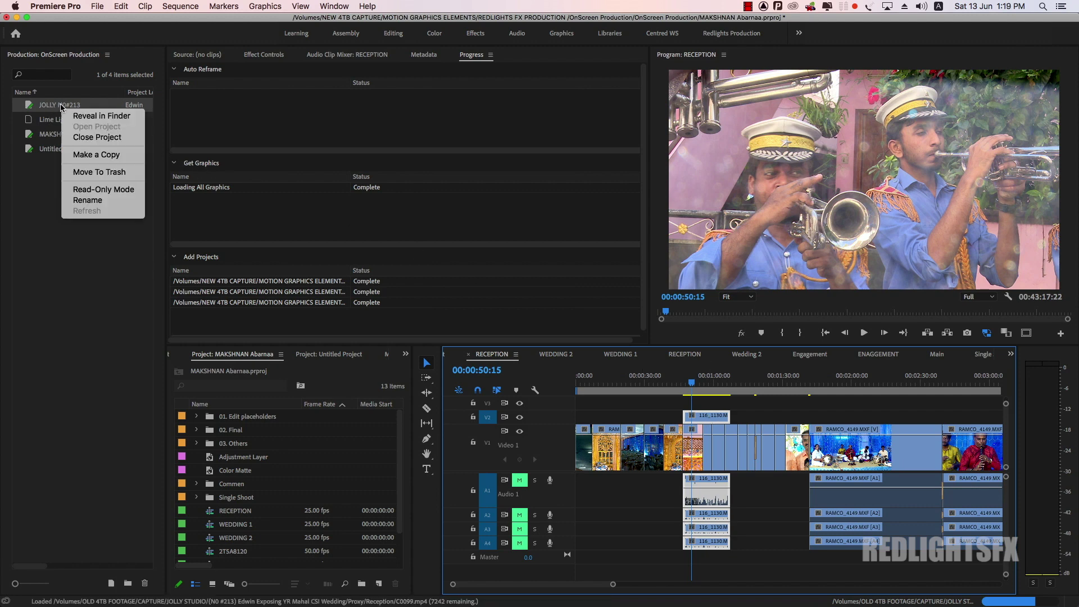
{"action": "left_click", "coordinate": [97, 137]}
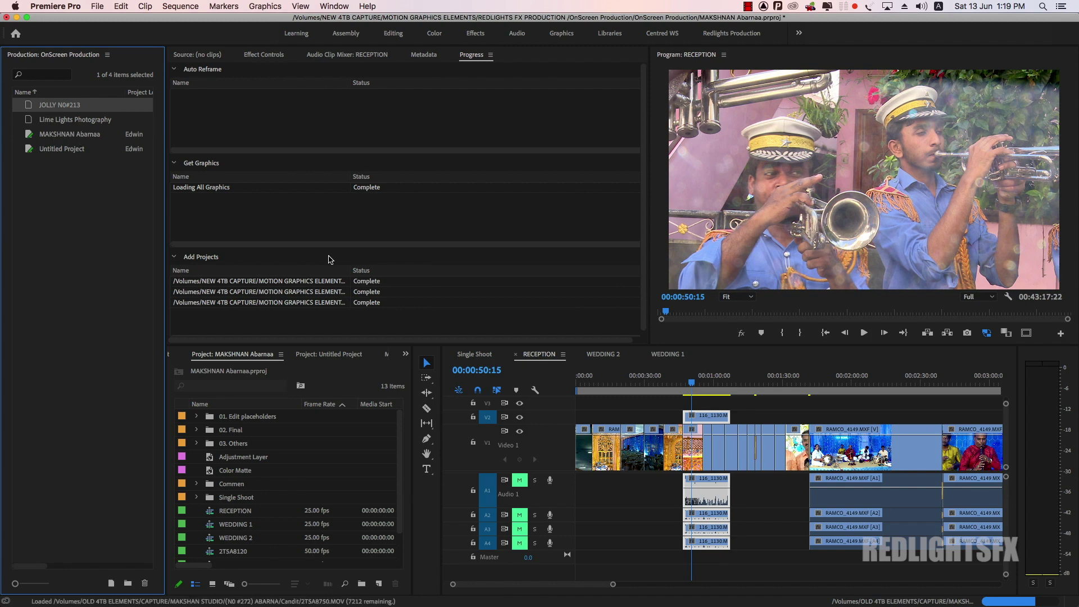
{"action": "left_click", "coordinate": [723, 383]}
{"action": "left_click_drag", "start_coordinate": [723, 382], "coordinate": [699, 385]}
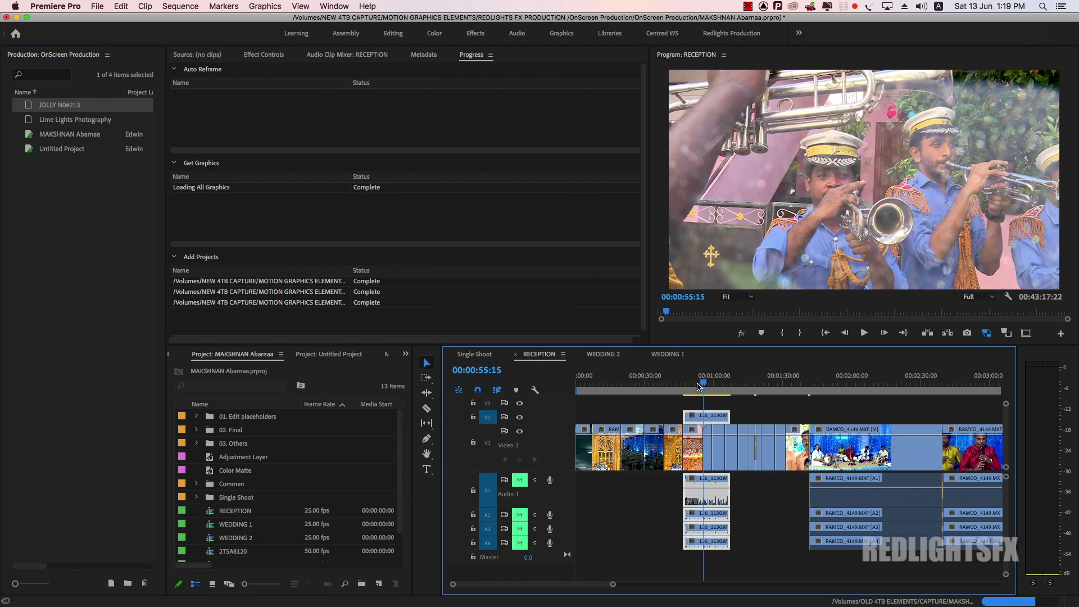
Step: Delete the pasted trumpeter clip and its audio, then save the reception project
{"action": "key", "text": "super+s"}
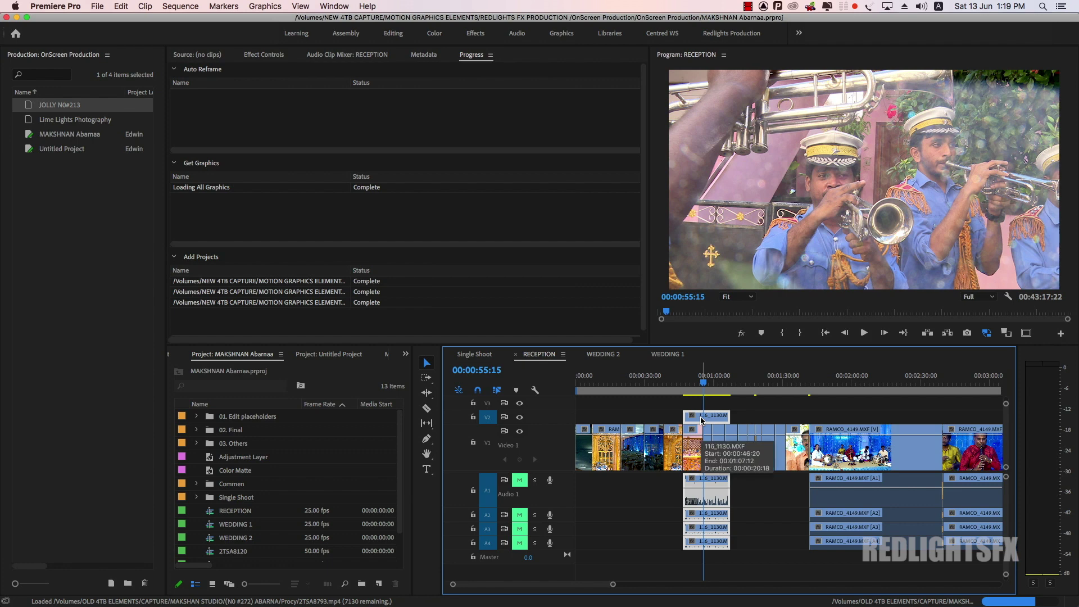
{"action": "key", "text": "Delete"}
{"action": "key", "text": "super+s"}
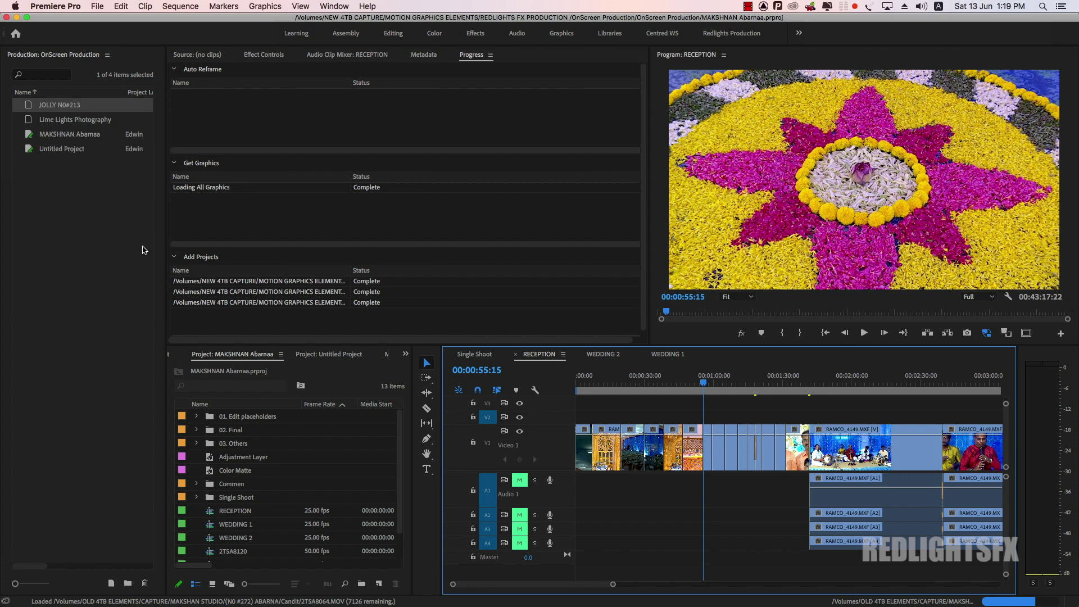
{"action": "left_click", "coordinate": [27, 138]}
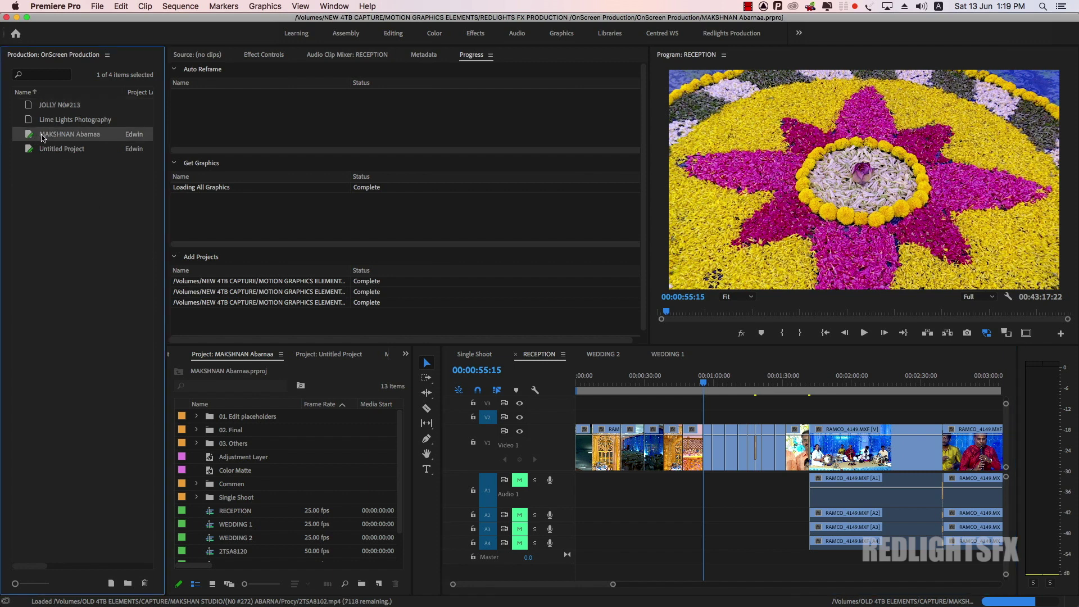
Step: Switch the reception project to Read-Only Mode
{"action": "right_click", "coordinate": [44, 138]}
{"action": "left_click", "coordinate": [26, 136]}
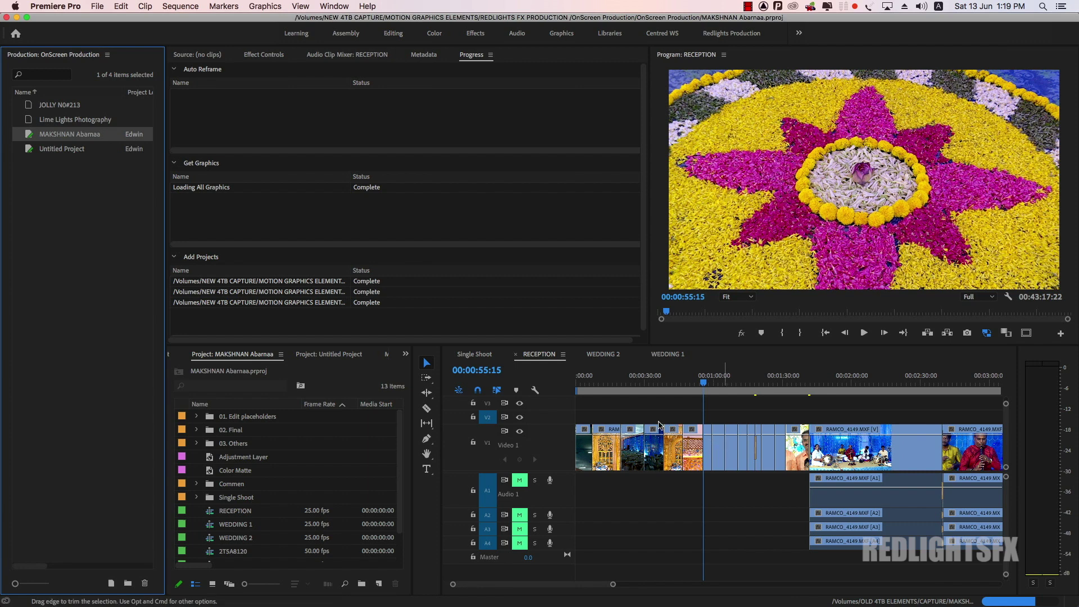
{"action": "right_click", "coordinate": [50, 138]}
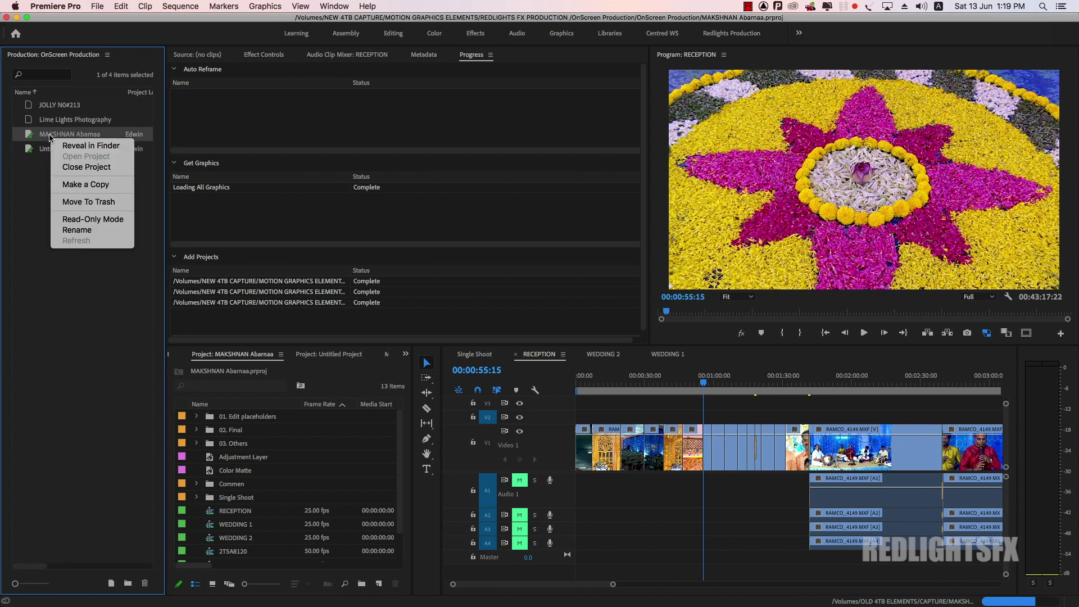
{"action": "left_click", "coordinate": [109, 223]}
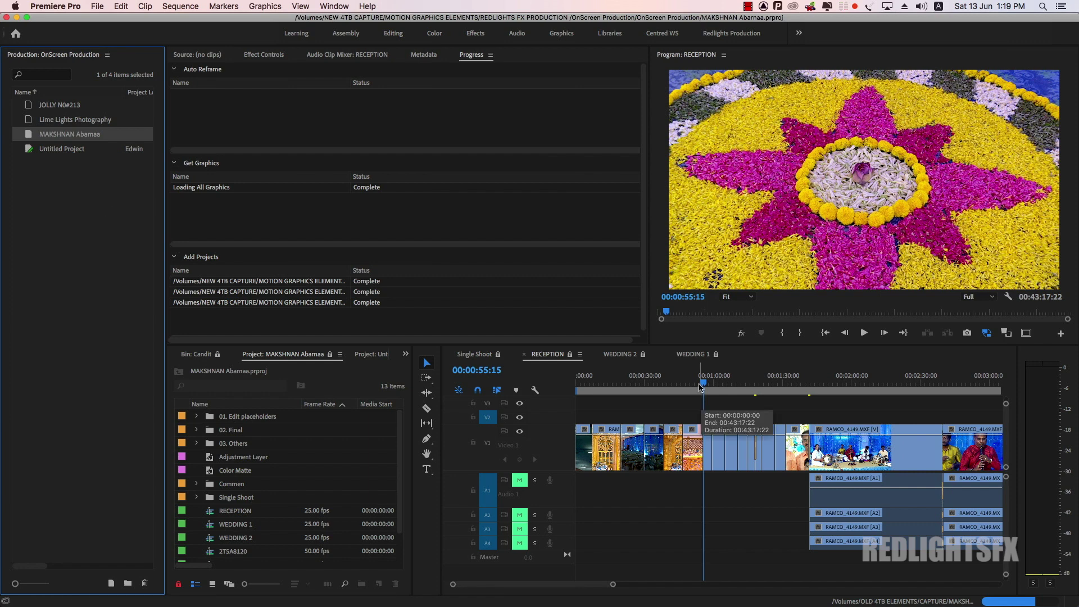
Step: Try clearing the clip at 00:00:51:09 from RECEPTION, leaving the timeline unchanged
{"action": "left_click_drag", "start_coordinate": [700, 386], "coordinate": [695, 452]}
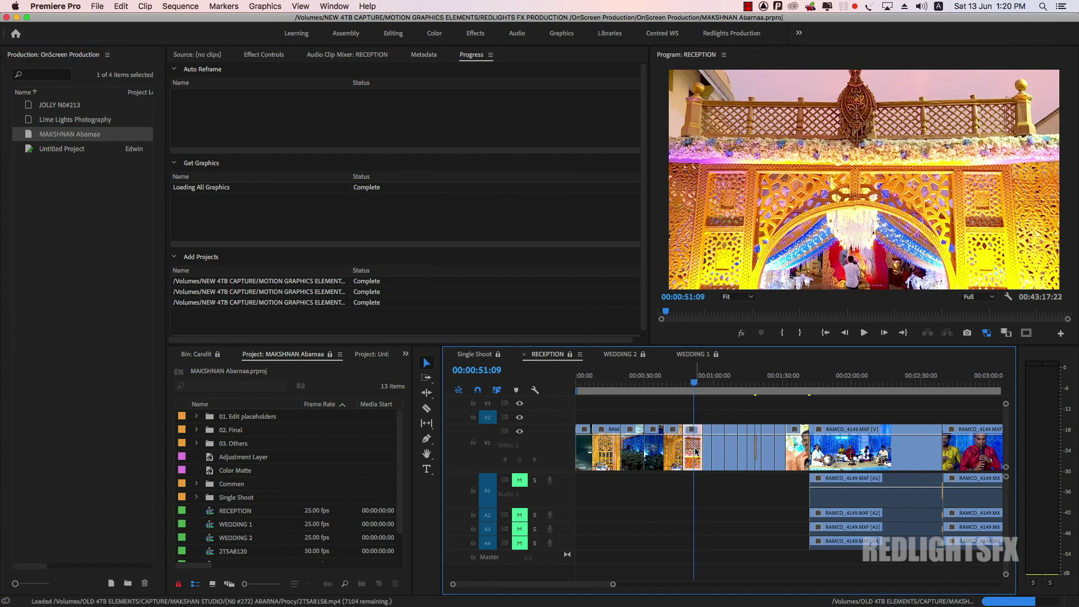
{"action": "right_click", "coordinate": [694, 449]}
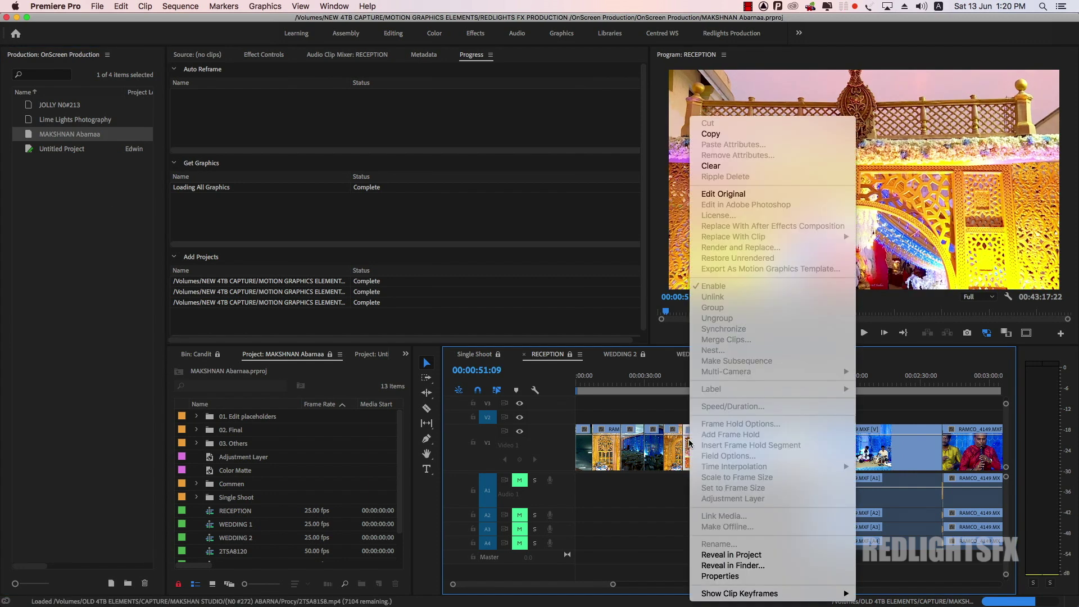
{"action": "left_click", "coordinate": [711, 165]}
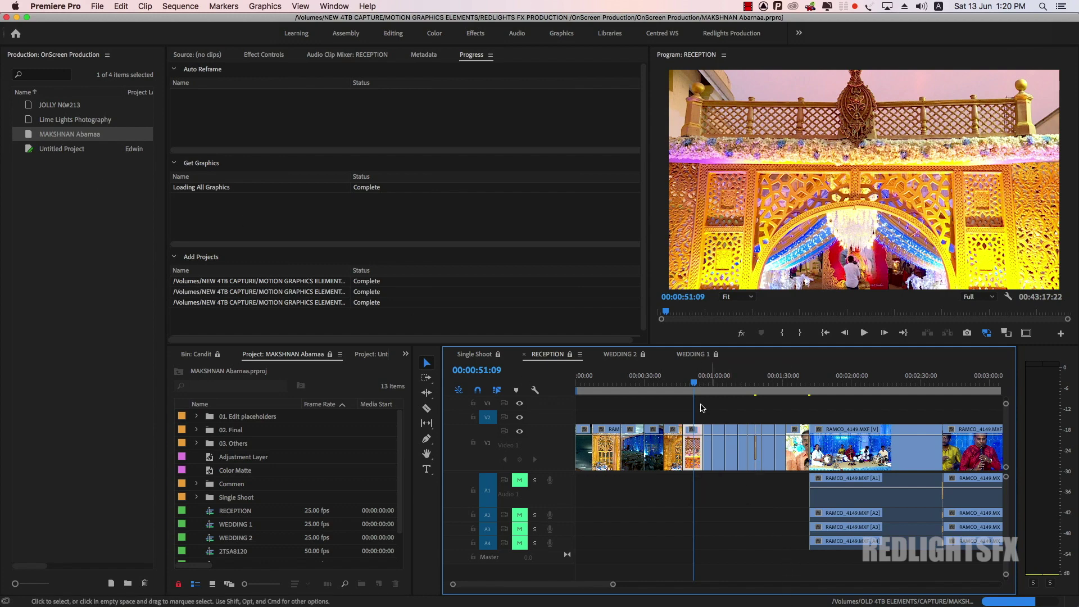
{"action": "mouse_move", "coordinate": [694, 383]}
{"action": "left_mouse_down"}
{"action": "mouse_move", "coordinate": [777, 384]}
{"action": "mouse_move", "coordinate": [684, 383]}
{"action": "left_mouse_up"}
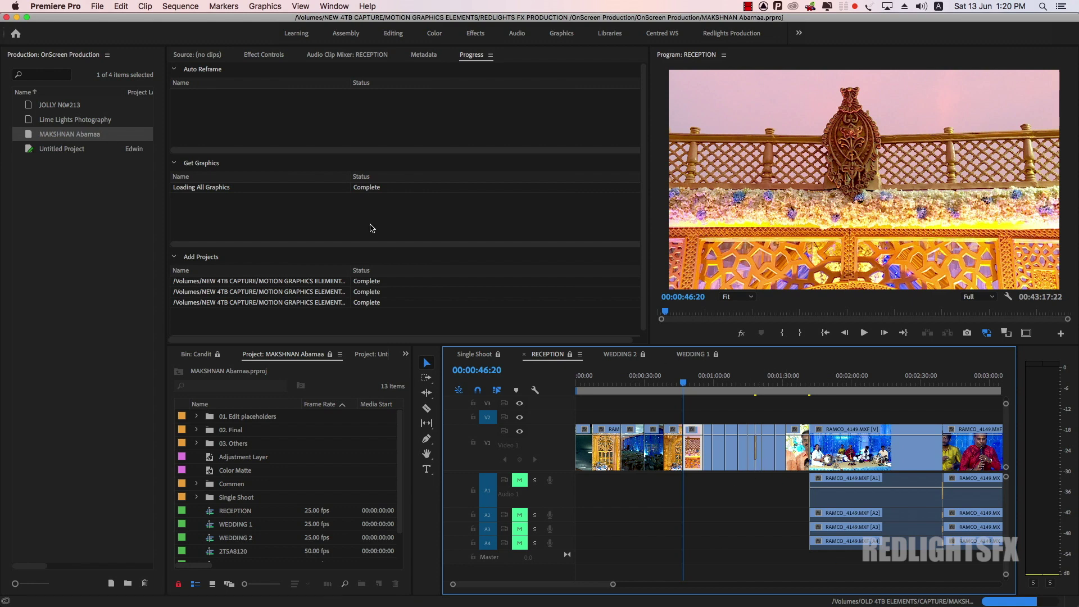
Step: Switch the locked reception project to Read-Write Mode so it is editable again
{"action": "right_click", "coordinate": [85, 135]}
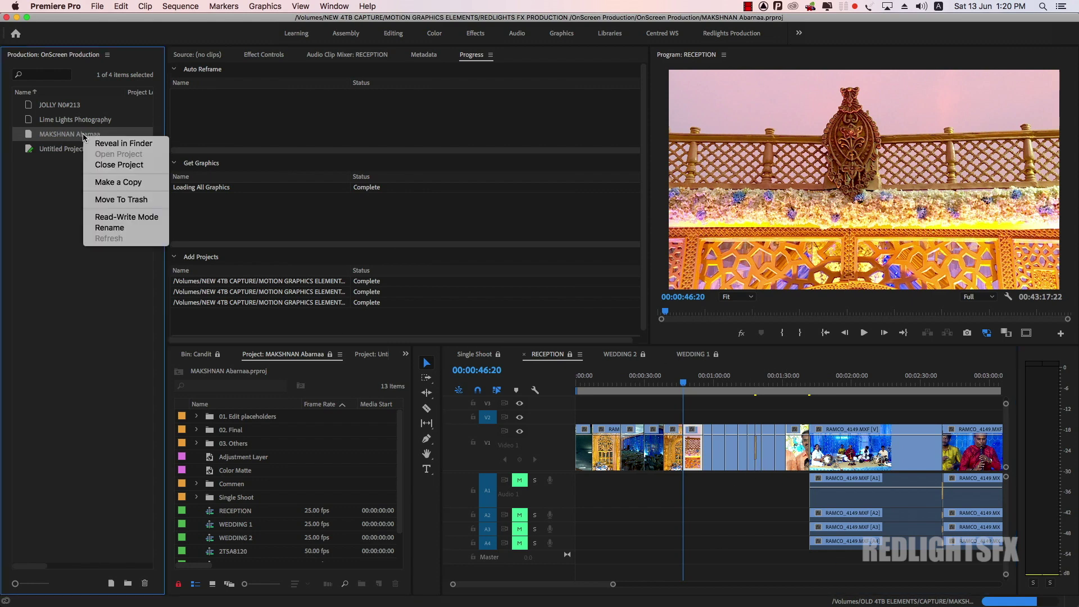
{"action": "left_click", "coordinate": [126, 218]}
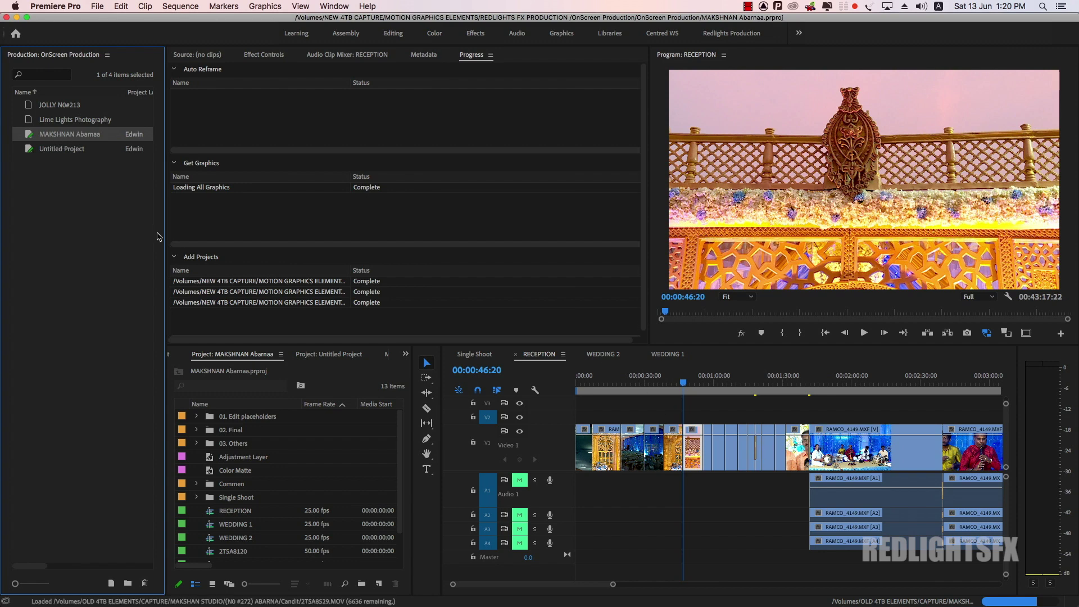
{"action": "left_click", "coordinate": [62, 107]}
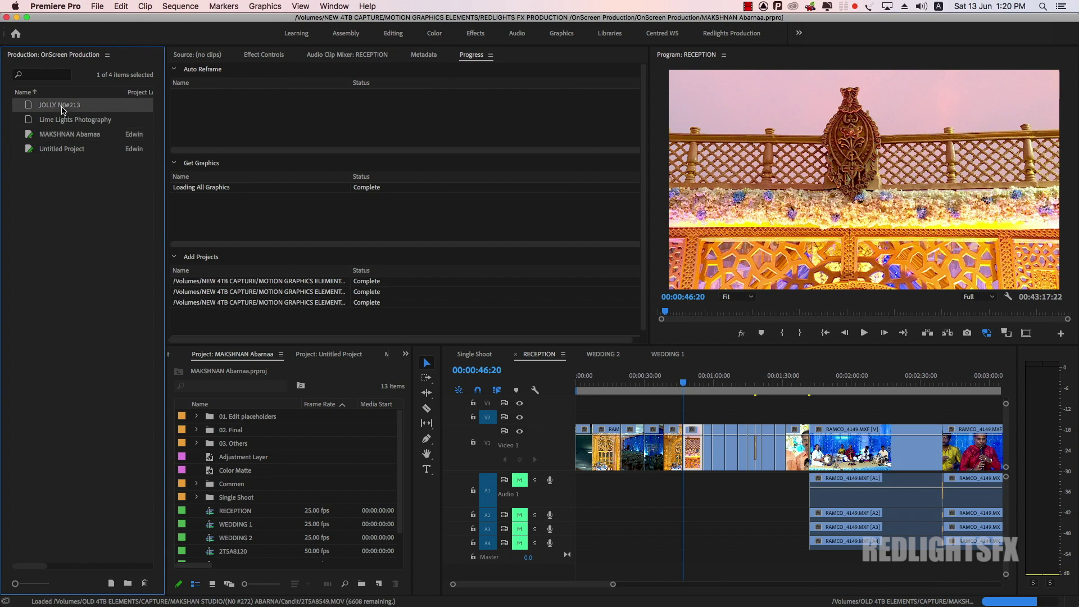
{"action": "left_click", "coordinate": [64, 123]}
Step: Reveal MAKSHNAN Abarnaa.prproj in Finder, then return to the RECEPTION sequence in Premiere
{"action": "left_click", "coordinate": [67, 138]}
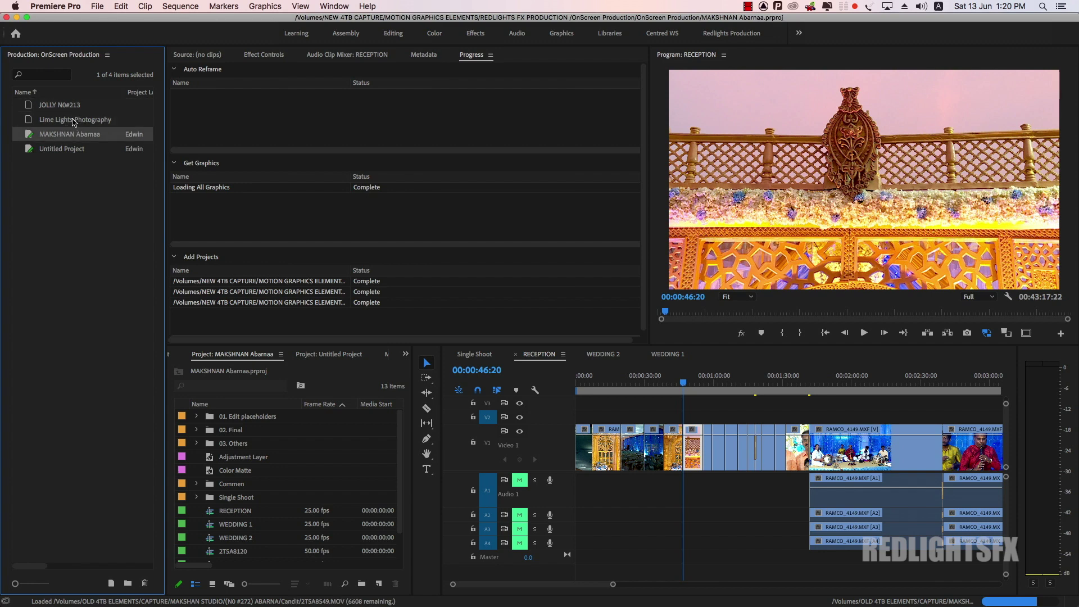
{"action": "right_click", "coordinate": [70, 137]}
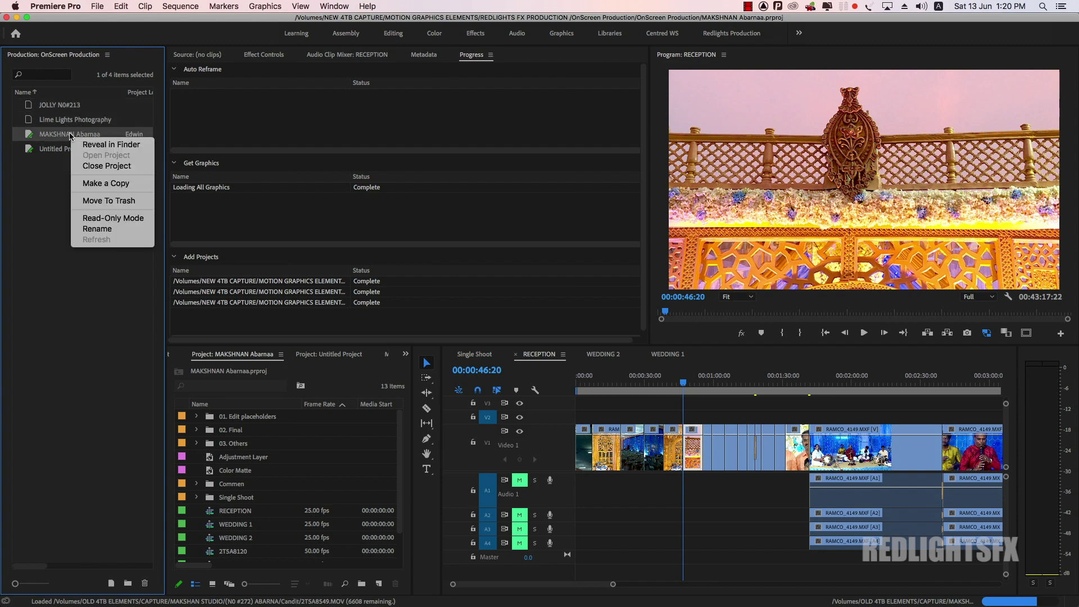
{"action": "left_click", "coordinate": [111, 147]}
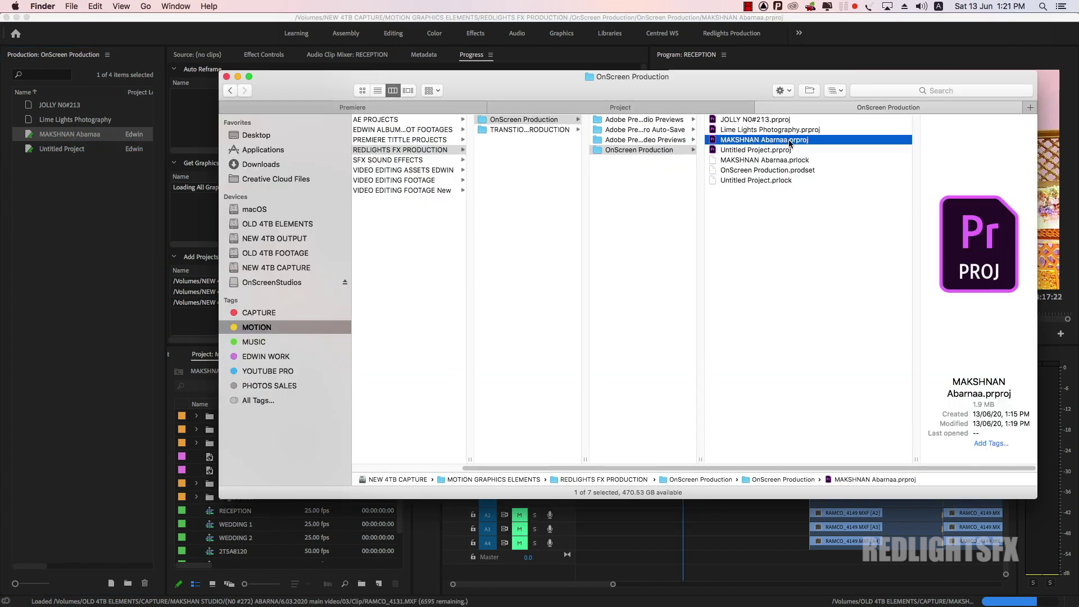
{"action": "left_click", "coordinate": [99, 223]}
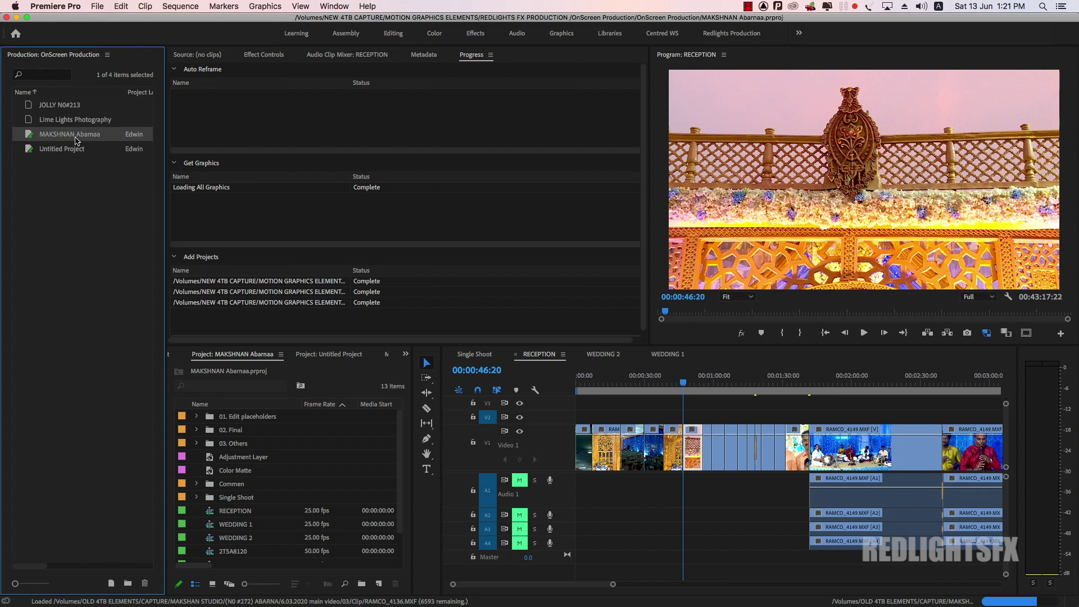
{"action": "right_click", "coordinate": [76, 140]}
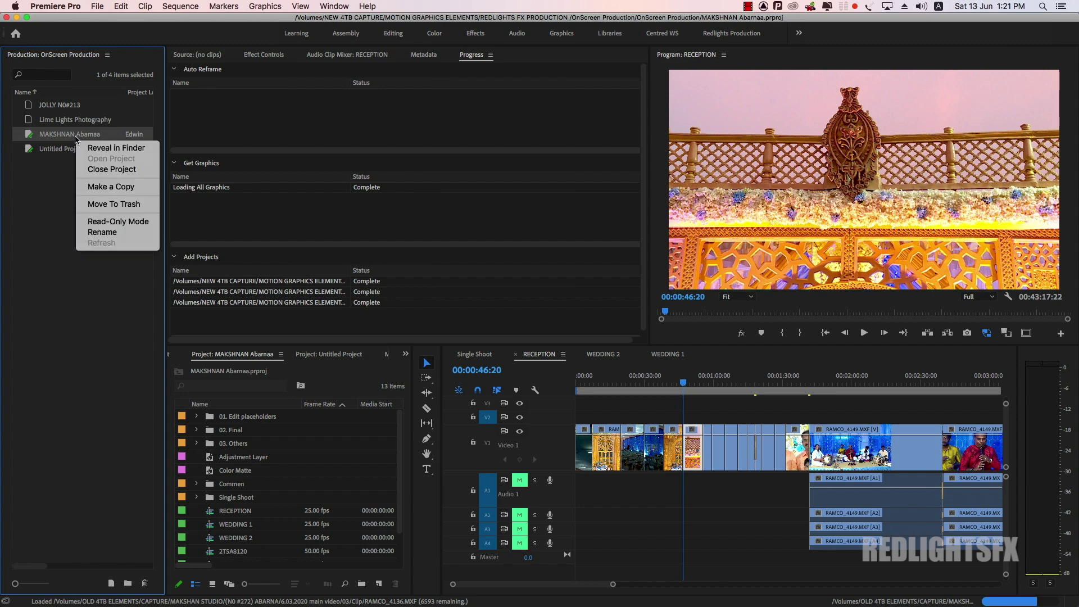
{"action": "left_click", "coordinate": [109, 205]}
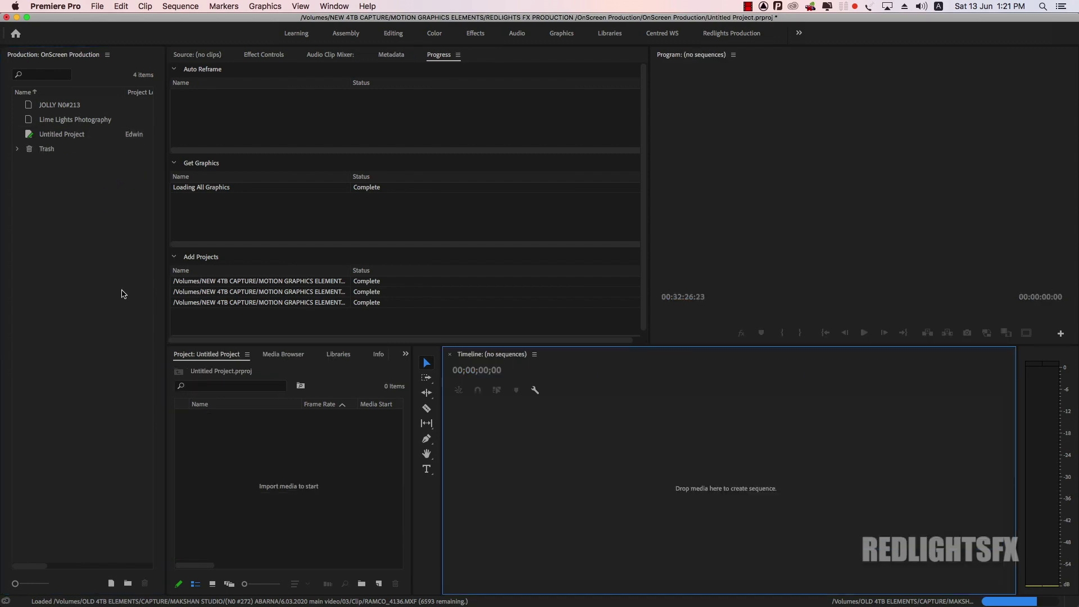
{"action": "left_click", "coordinate": [36, 153]}
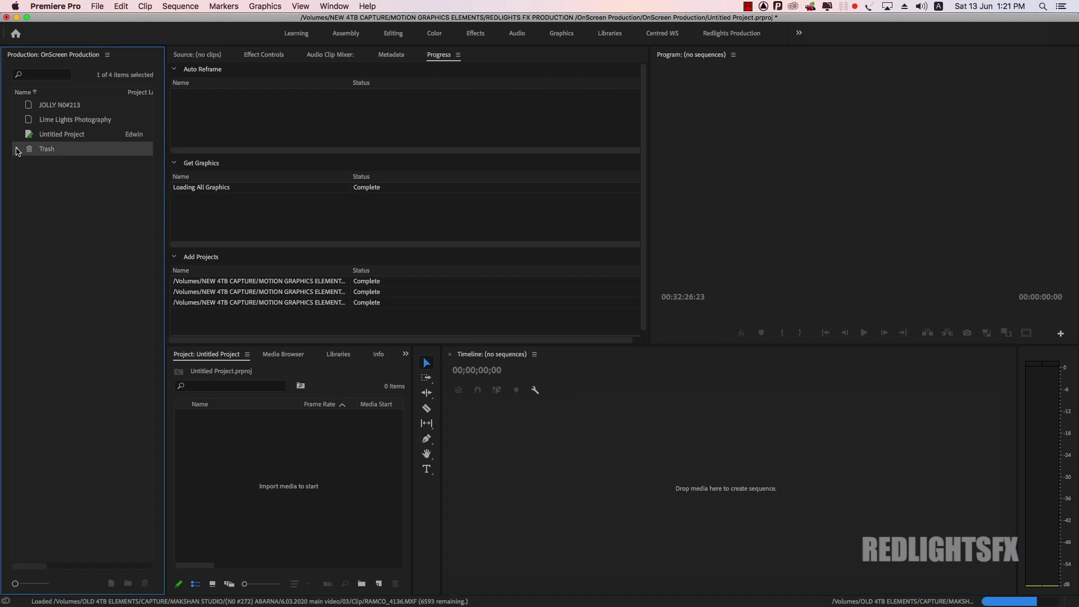
Step: Expand the Trash folder to check its contents, then collapse it again
{"action": "left_click", "coordinate": [18, 149]}
{"action": "left_click", "coordinate": [17, 149]}
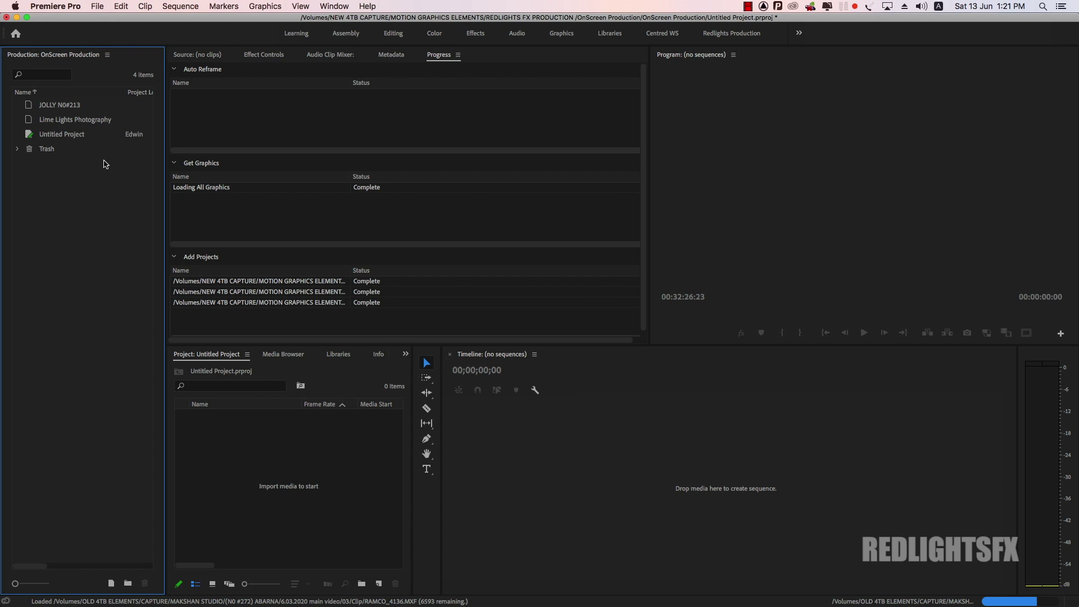
{"action": "left_click", "coordinate": [96, 6]}
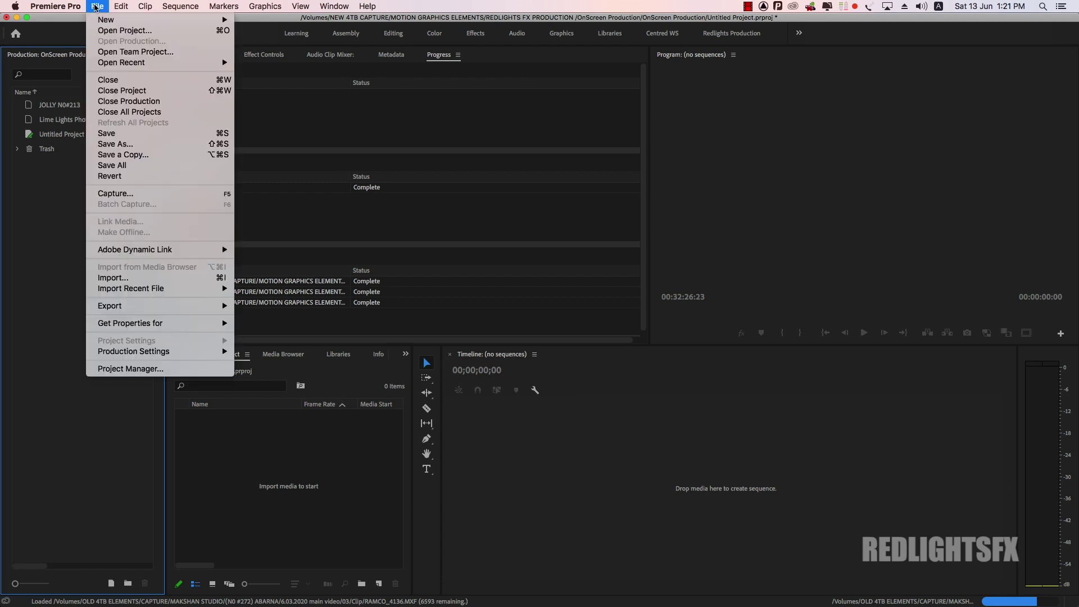
Step: Close OnScreen Production, saving Untitled Project when prompted
{"action": "left_click", "coordinate": [114, 102]}
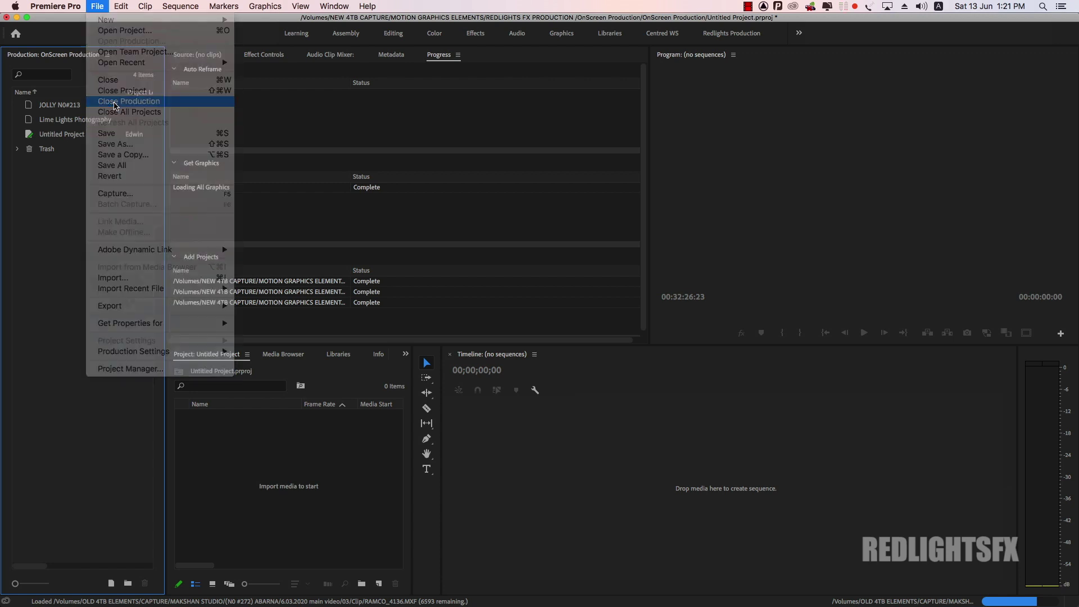
{"action": "left_click", "coordinate": [592, 335]}
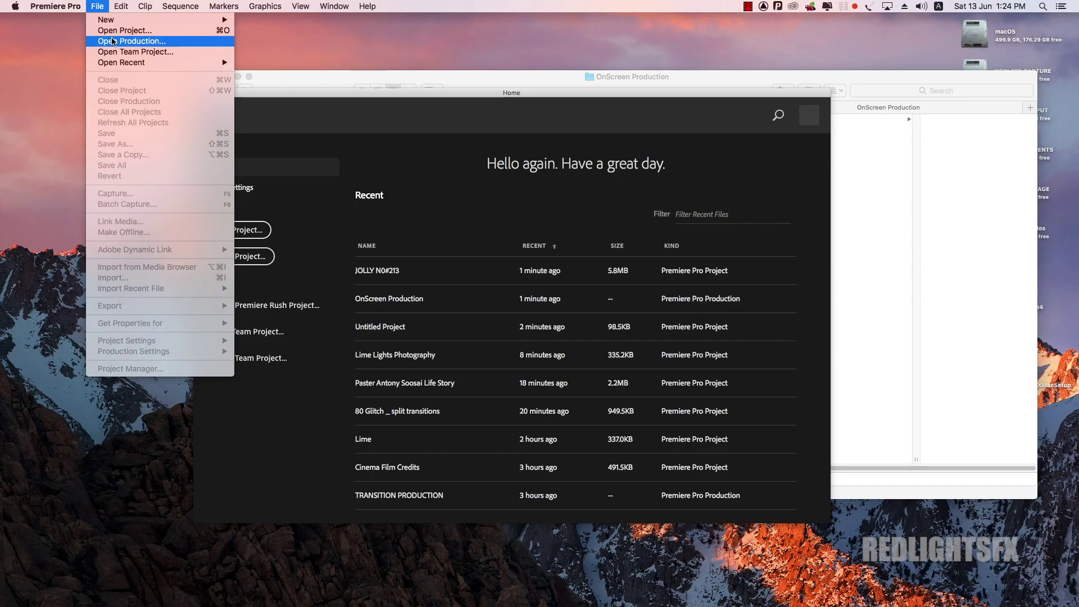
Step: Open TRANSITION PRODUCTION from the Recent productions list and centre its panel on screen
{"action": "left_click", "coordinate": [117, 42]}
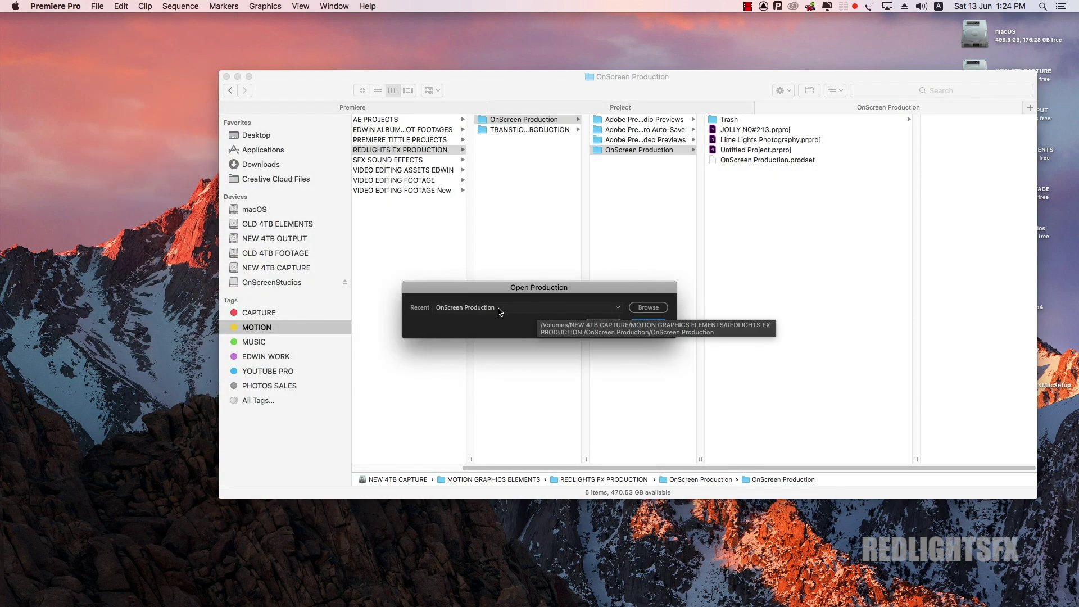
{"action": "left_click", "coordinate": [536, 308]}
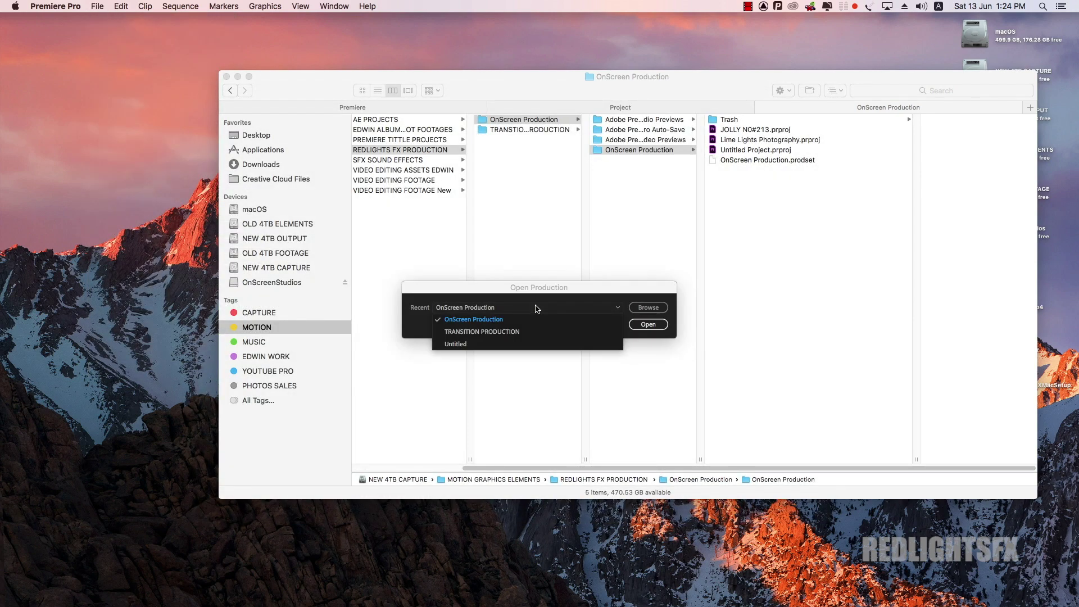
{"action": "left_click", "coordinate": [506, 333]}
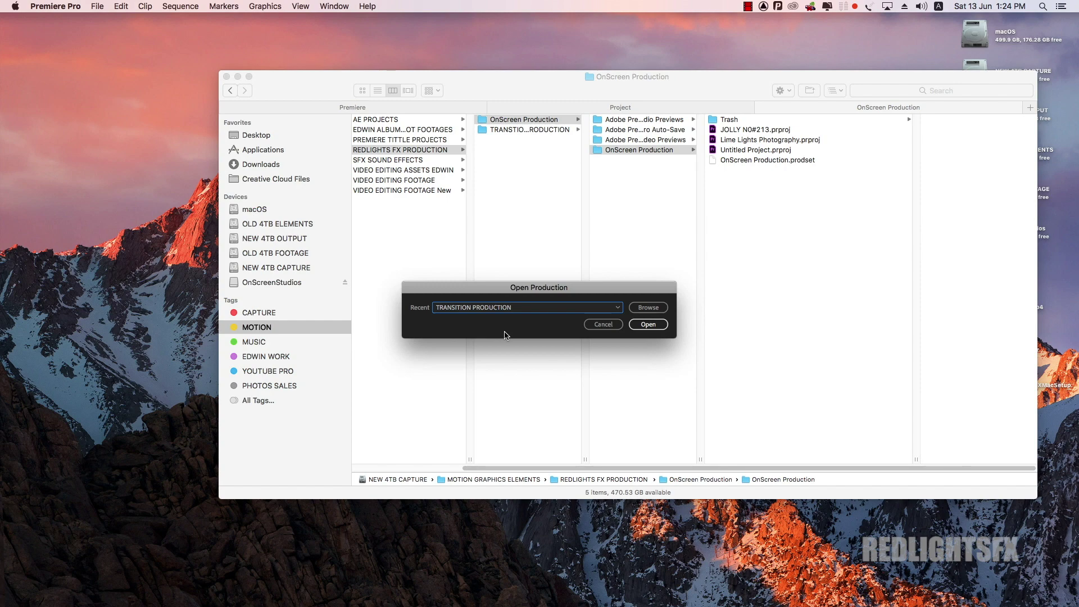
{"action": "left_click", "coordinate": [647, 324]}
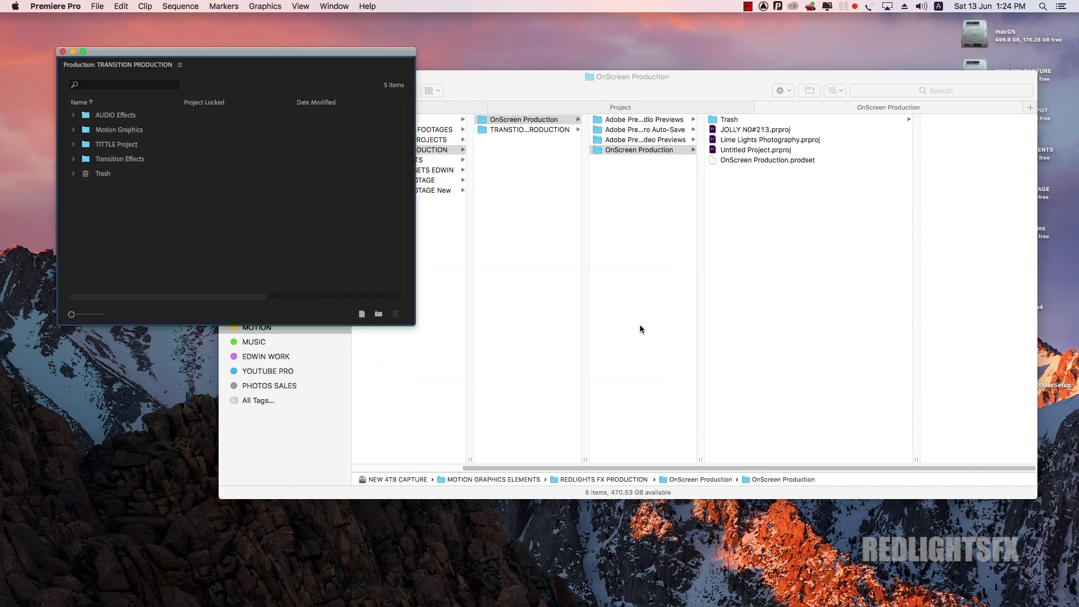
{"action": "left_click_drag", "start_coordinate": [290, 58], "coordinate": [491, 126]}
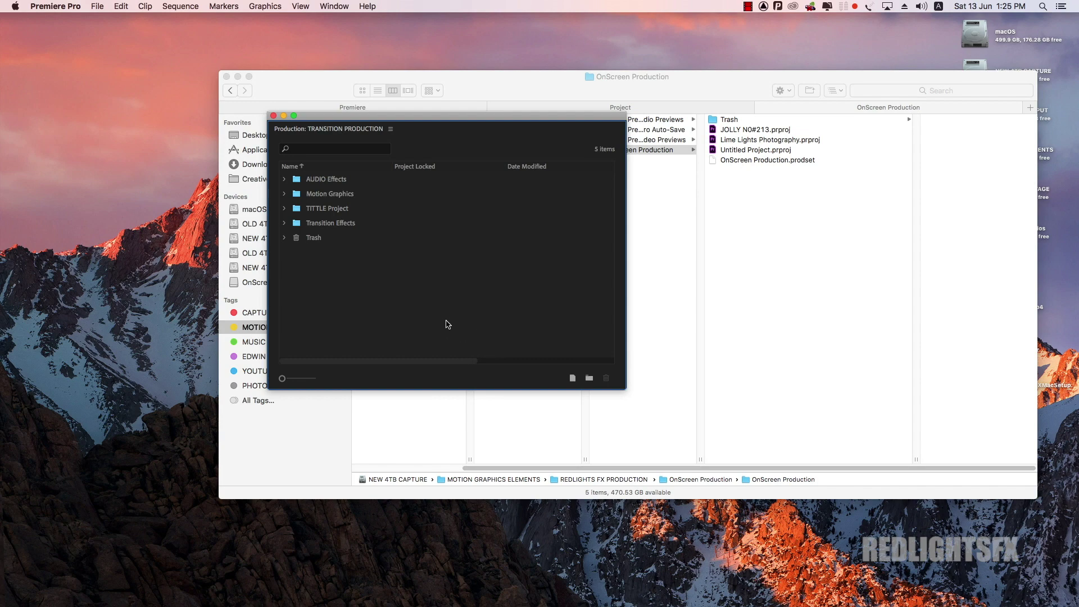
{"action": "left_click_drag", "start_coordinate": [368, 116], "coordinate": [297, 115]}
Step: Bring up the Open Project browser with Cmd+O and navigate into CAPTURE > LIME LIGHTS
{"action": "left_click", "coordinate": [97, 7]}
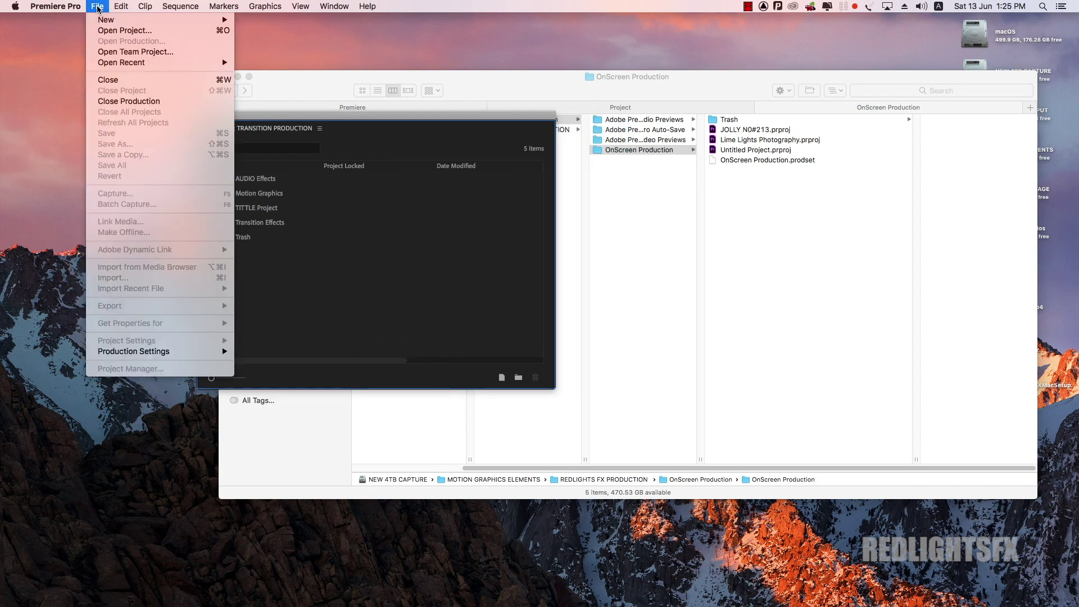
{"action": "mouse_move", "coordinate": [179, 20]}
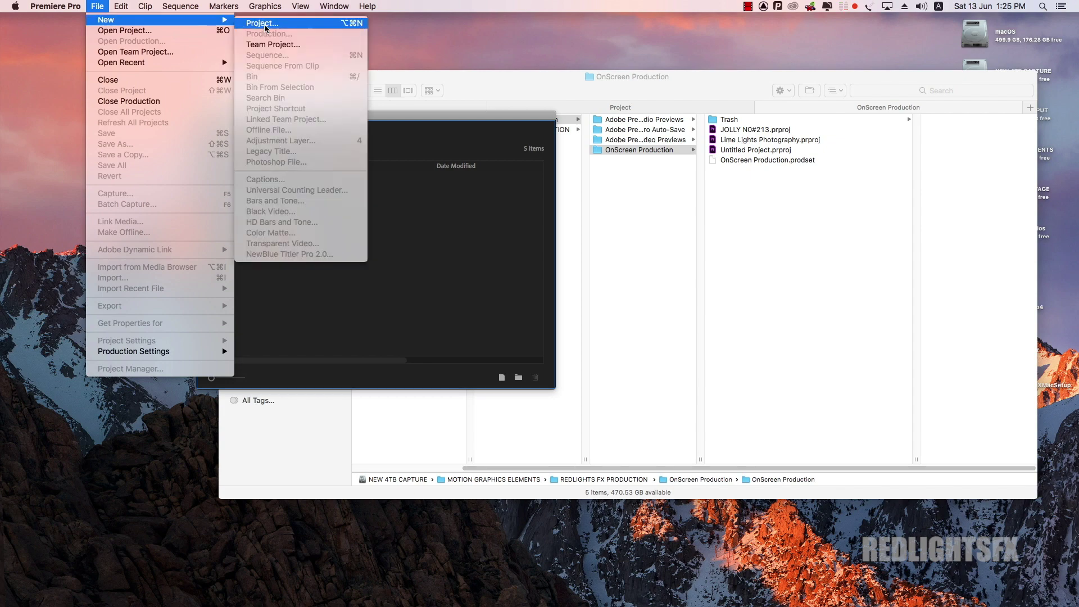
{"action": "key", "text": "Escape"}
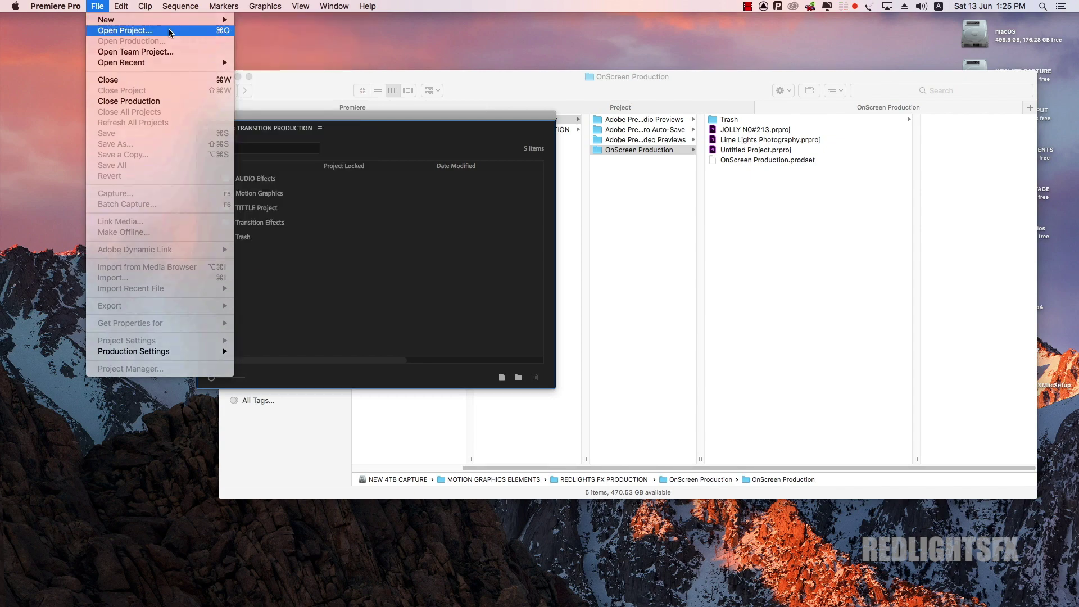
{"action": "key", "text": "Escape"}
{"action": "key", "text": "super+o"}
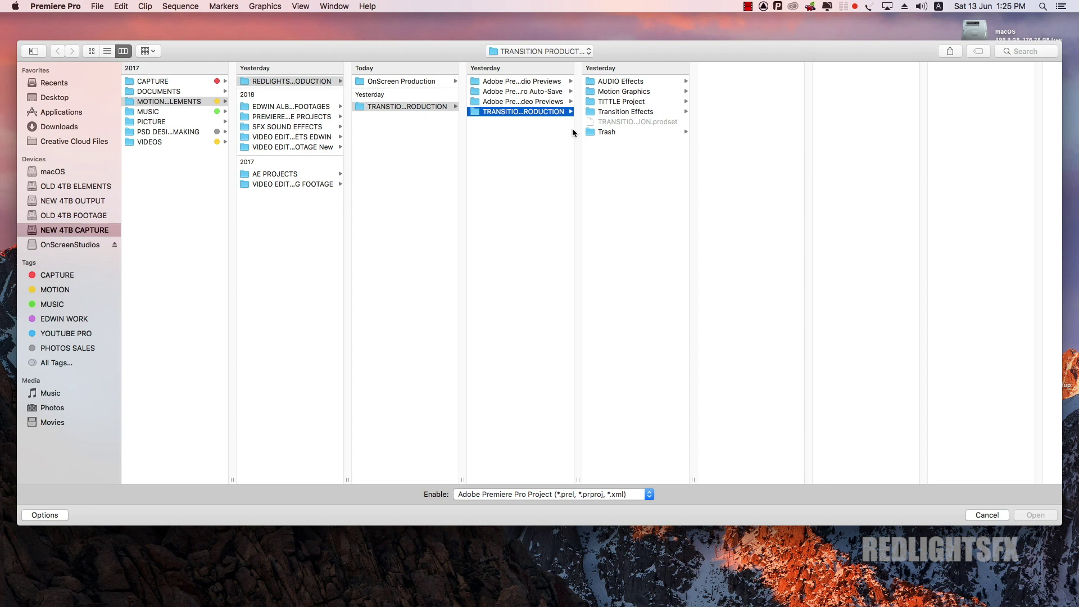
{"action": "left_click", "coordinate": [82, 275]}
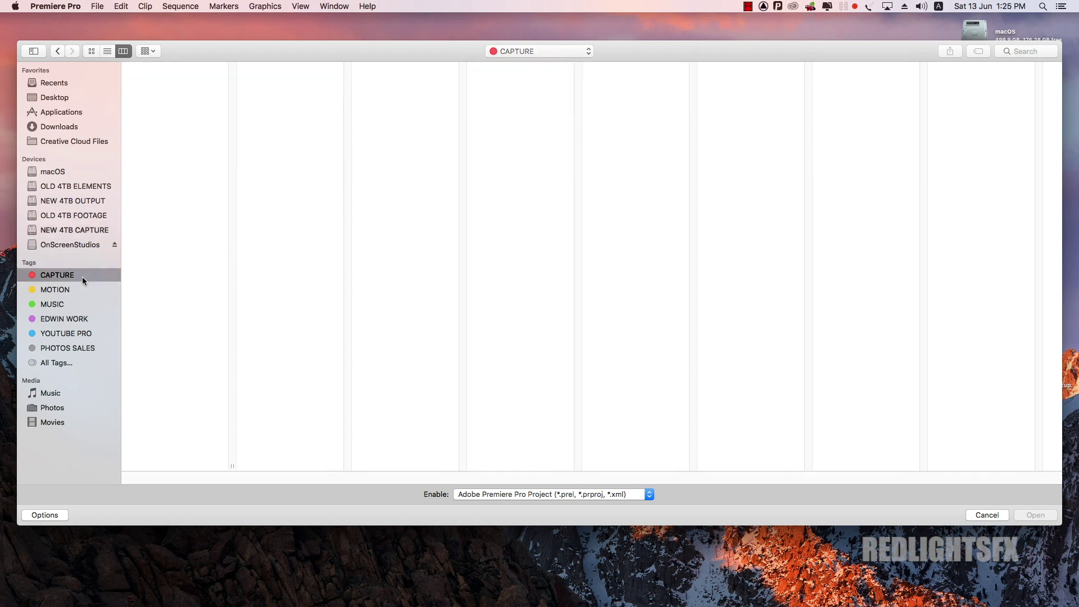
{"action": "left_click", "coordinate": [191, 81]}
{"action": "left_click", "coordinate": [273, 102]}
Step: Open Lime.prproj from the reception's Project folder, accepting it outside the production
{"action": "left_click", "coordinate": [427, 106]}
{"action": "left_click", "coordinate": [450, 83]}
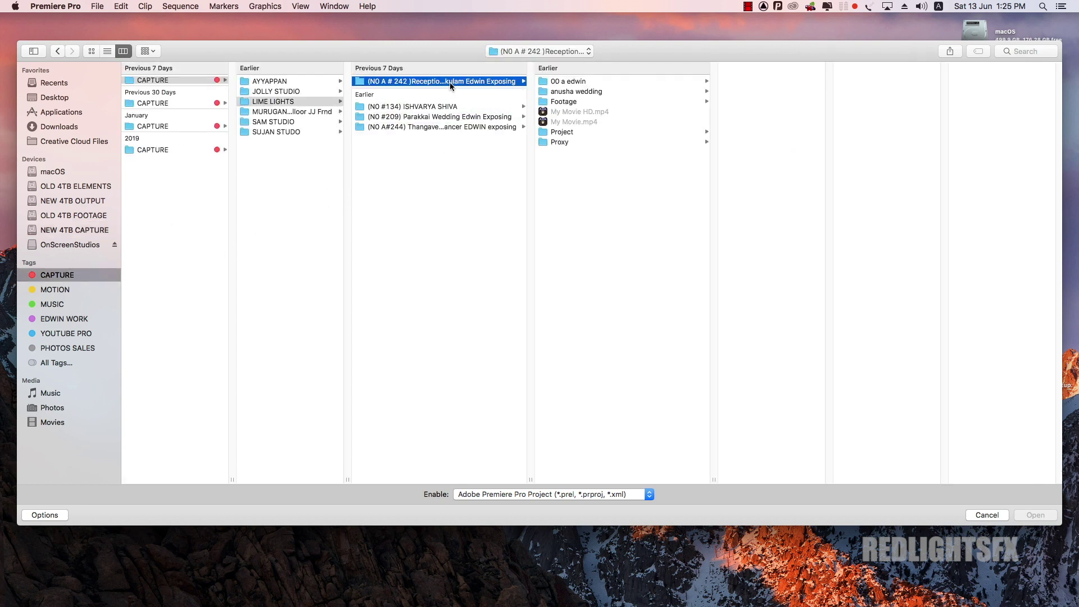
{"action": "left_click", "coordinate": [566, 133]}
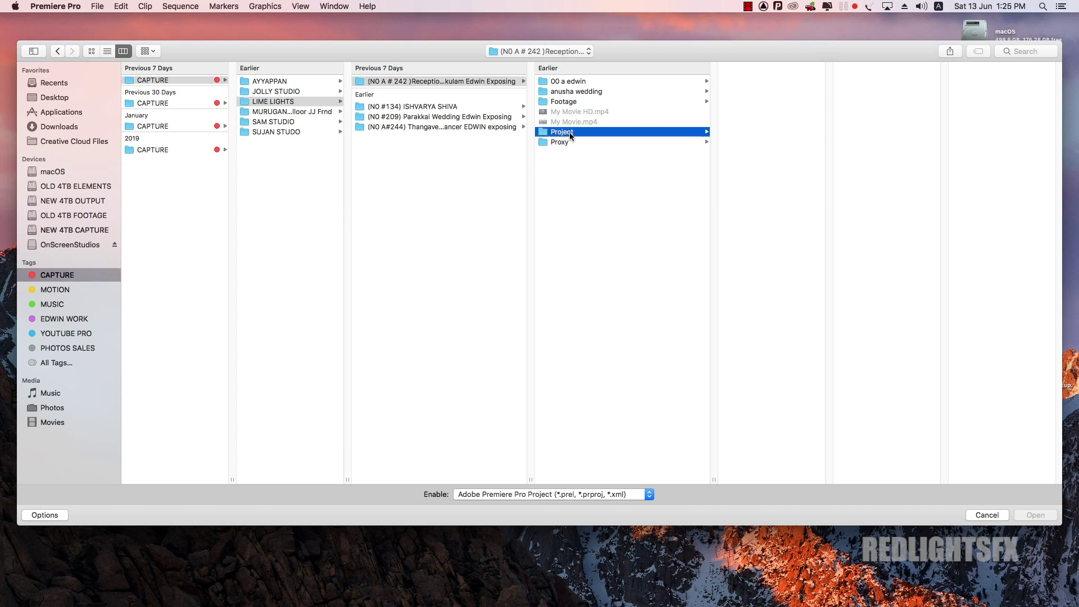
{"action": "left_click", "coordinate": [741, 101]}
{"action": "left_click", "coordinate": [1022, 513]}
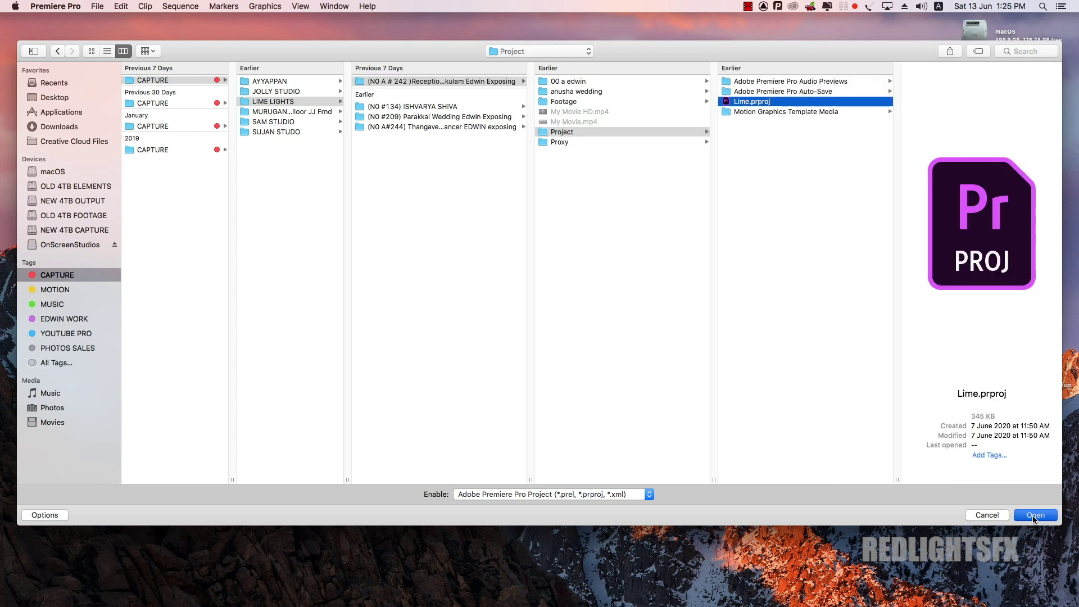
{"action": "left_click", "coordinate": [661, 331]}
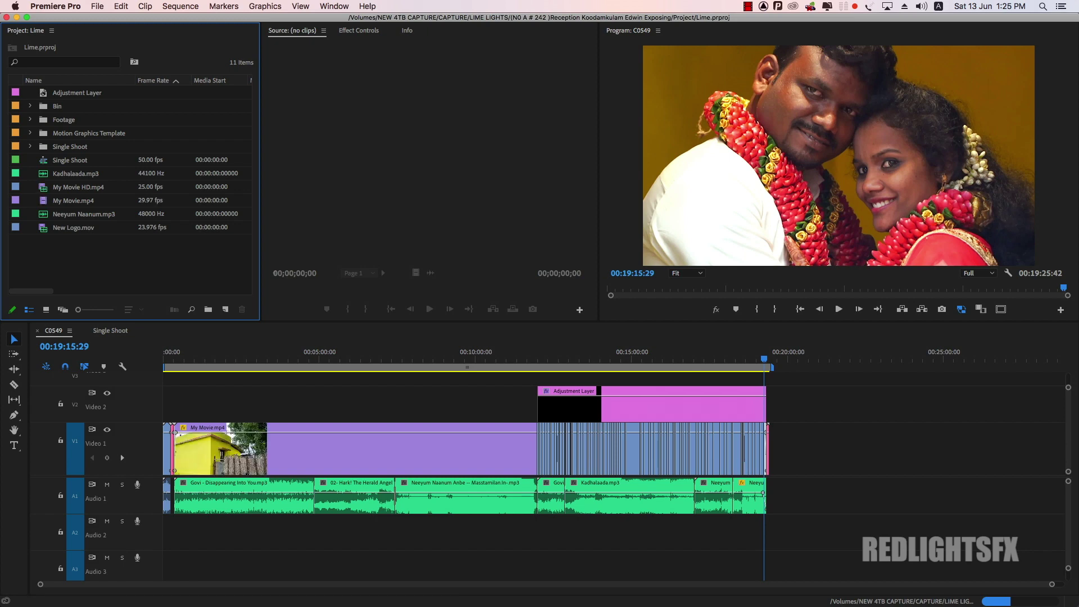
Step: Show the TRANSITION PRODUCTION panel over the Lime timeline and expand Transition Effects to its seven projects
{"action": "left_click", "coordinate": [345, 8]}
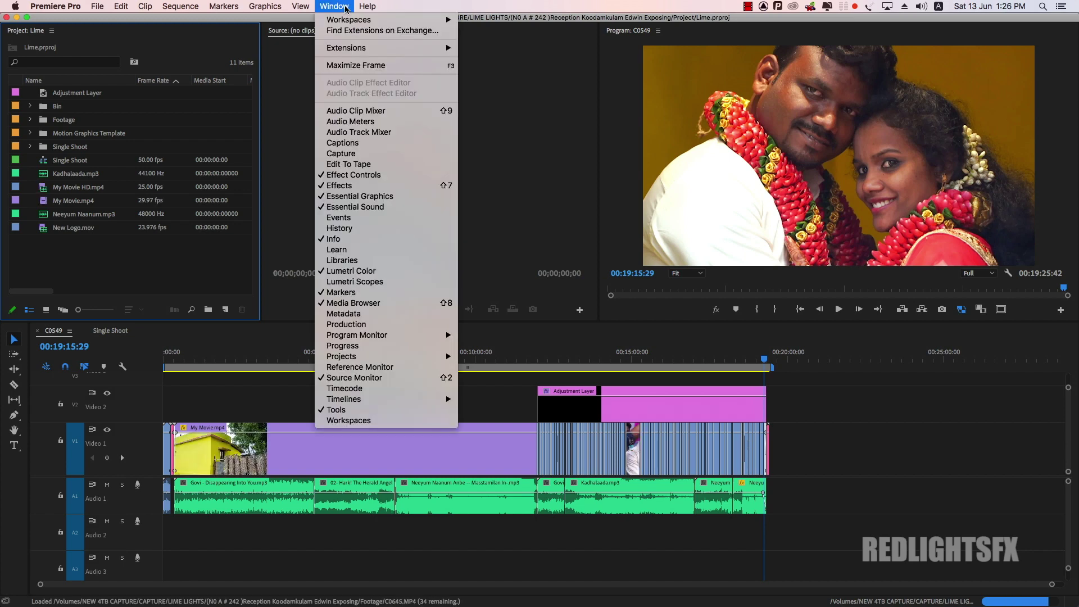
{"action": "left_click", "coordinate": [347, 325]}
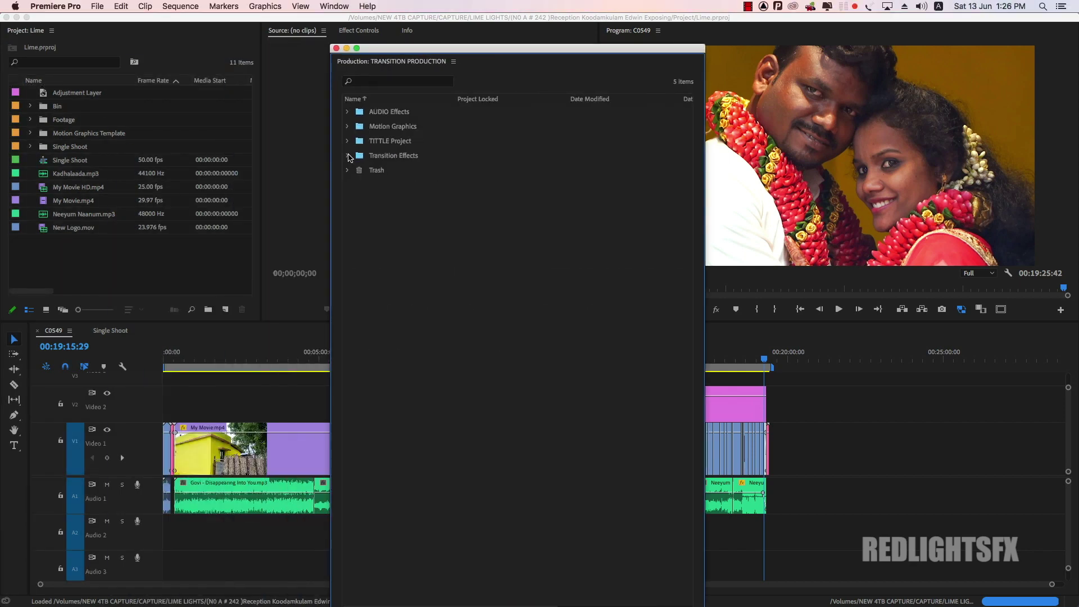
{"action": "left_click_drag", "start_coordinate": [459, 53], "coordinate": [332, 29]}
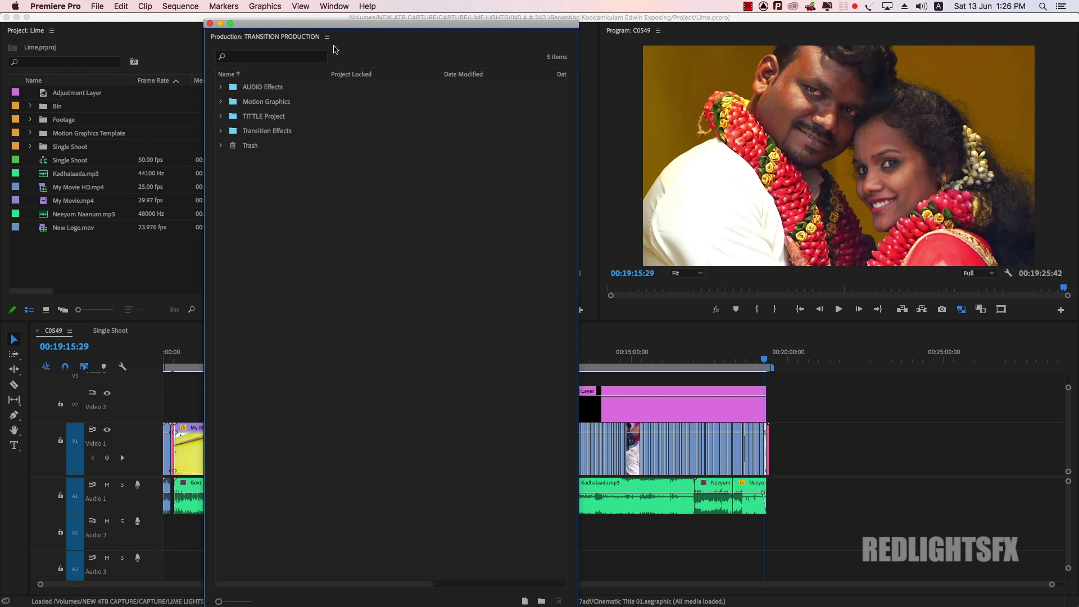
{"action": "left_click", "coordinate": [221, 133]}
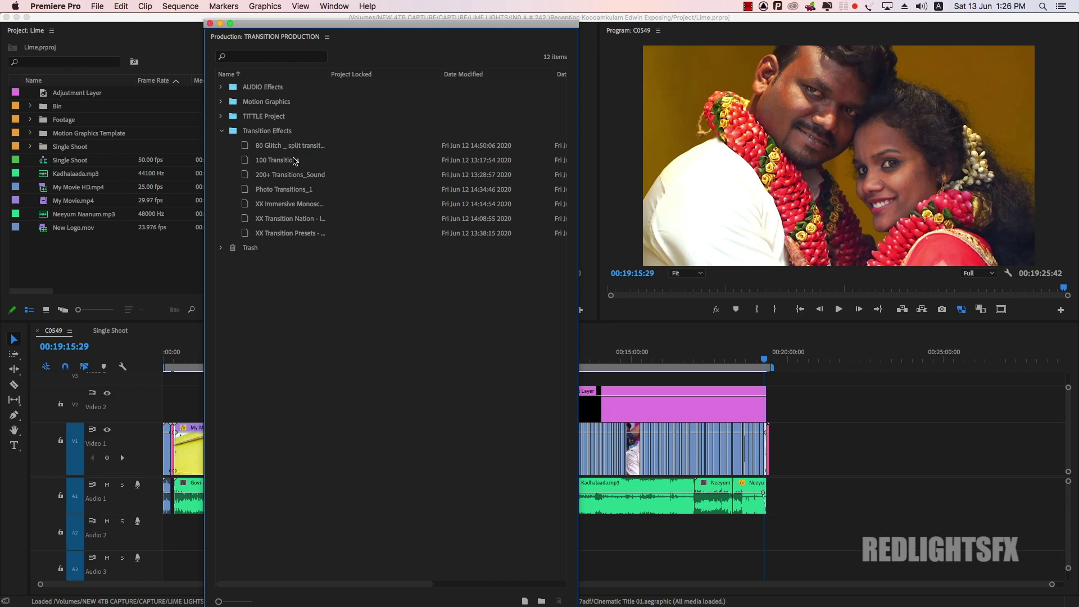
{"action": "left_click", "coordinate": [291, 223]}
Step: View the transitions pack's Premiere folder as icons in Finder, then open XX Transition Nation
{"action": "mouse_move", "coordinate": [385, 587]}
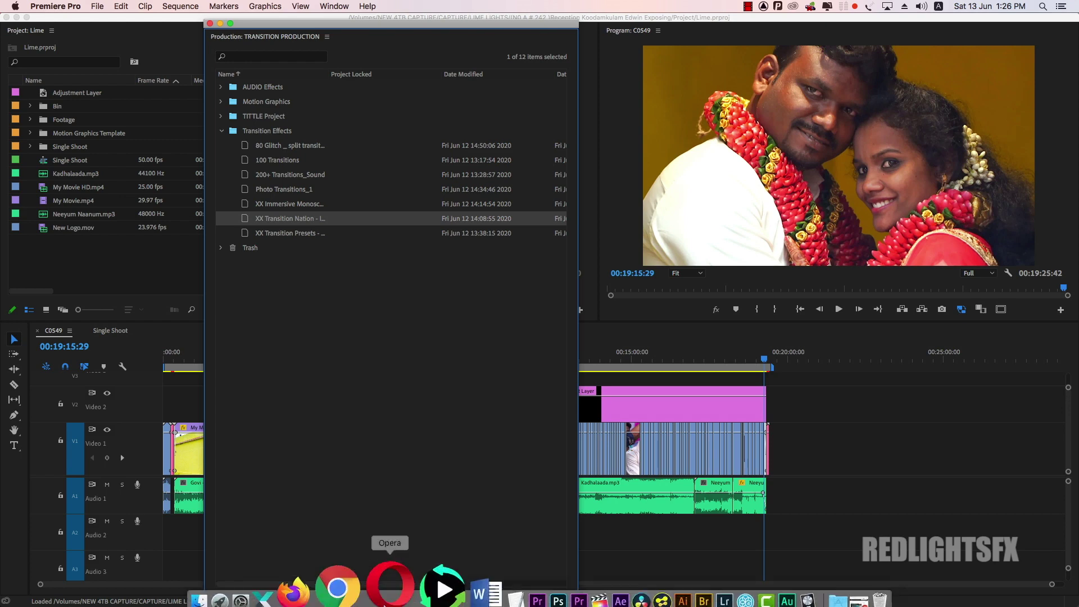
{"action": "left_click", "coordinate": [271, 572]}
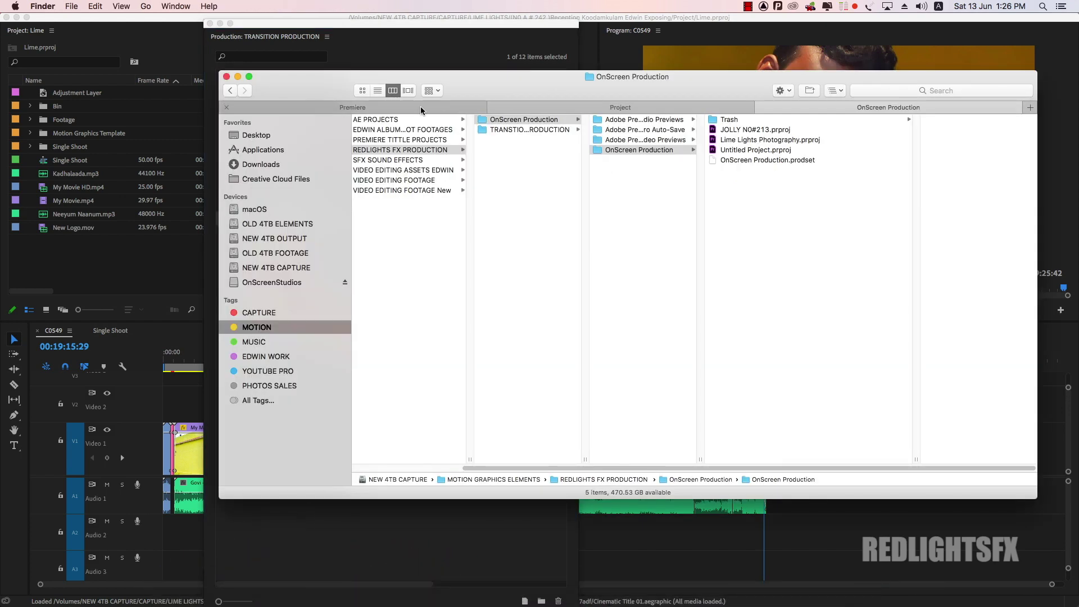
{"action": "left_click", "coordinate": [362, 90]}
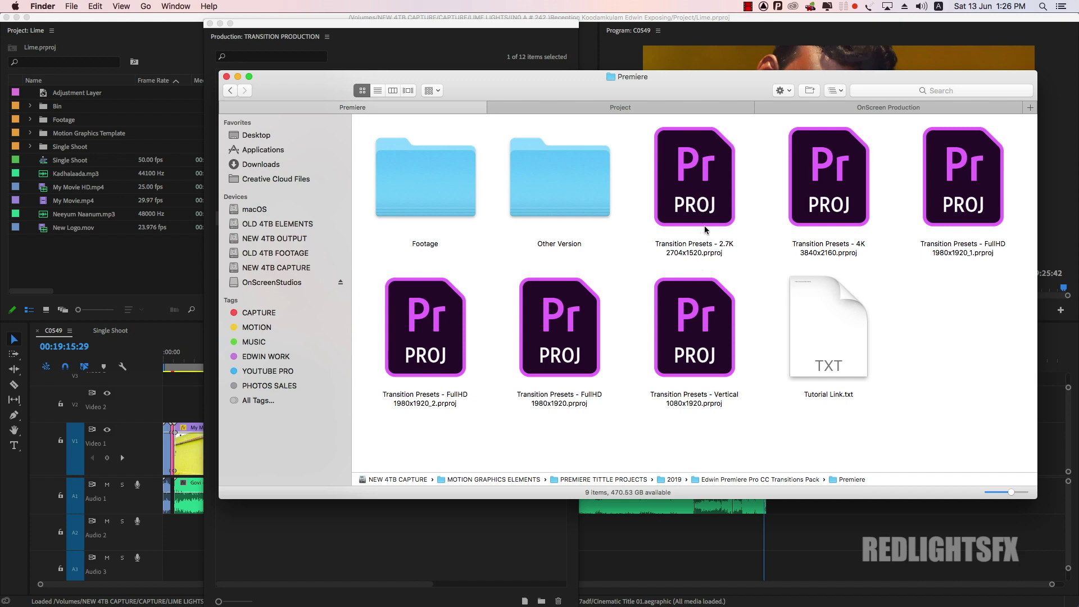
{"action": "left_click", "coordinate": [209, 271]}
{"action": "double_click", "coordinate": [275, 222]}
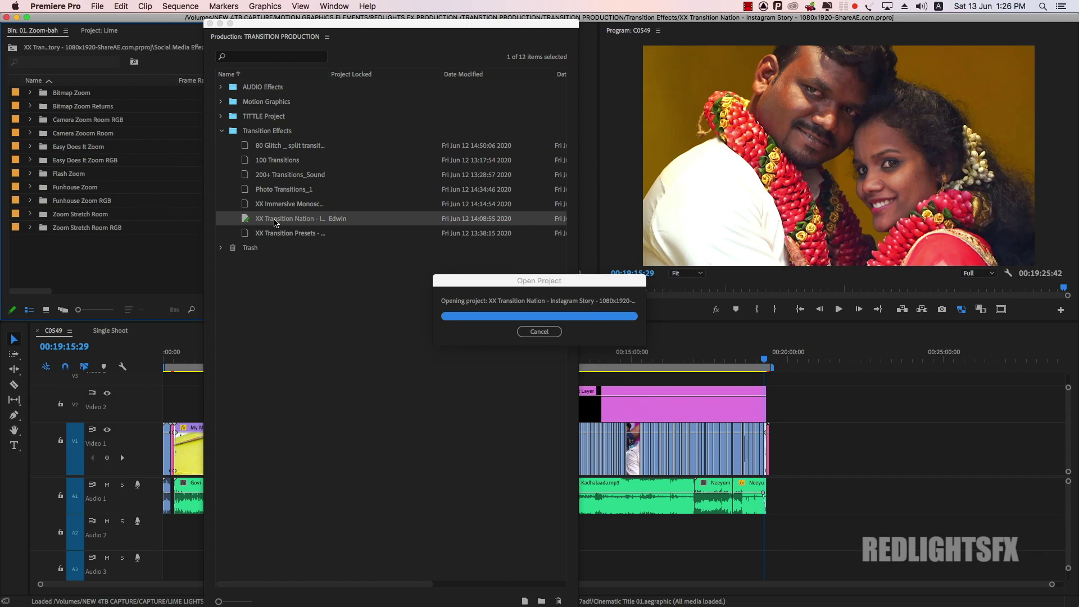
Step: Open the Easy Does It Zoom folder as its own bin and select Easy Zoom 08
{"action": "left_click_drag", "start_coordinate": [328, 27], "coordinate": [475, 28]}
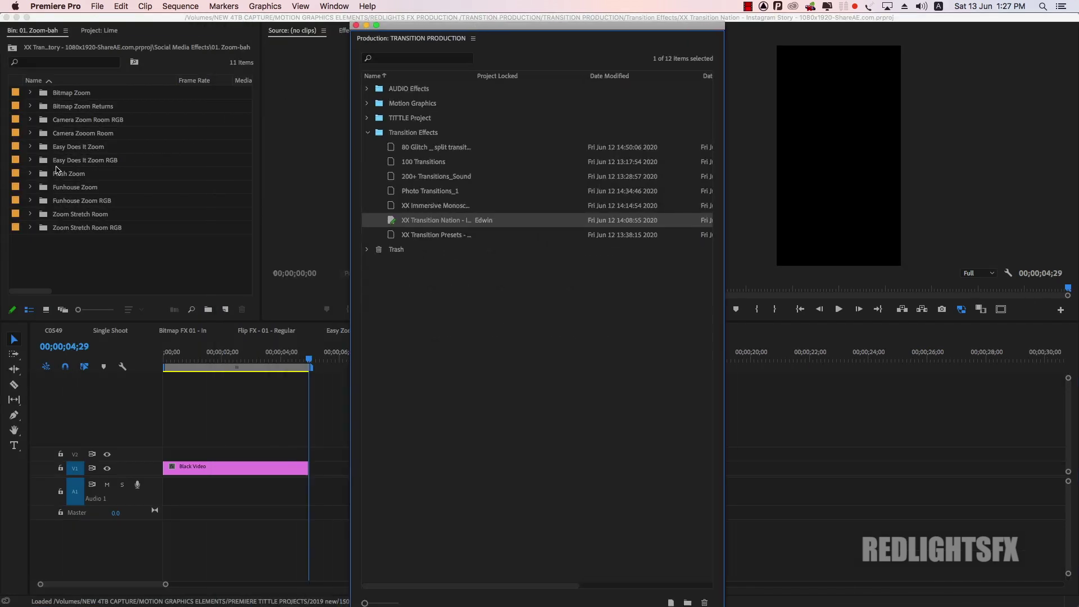
{"action": "left_click_drag", "start_coordinate": [482, 25], "coordinate": [137, 166]}
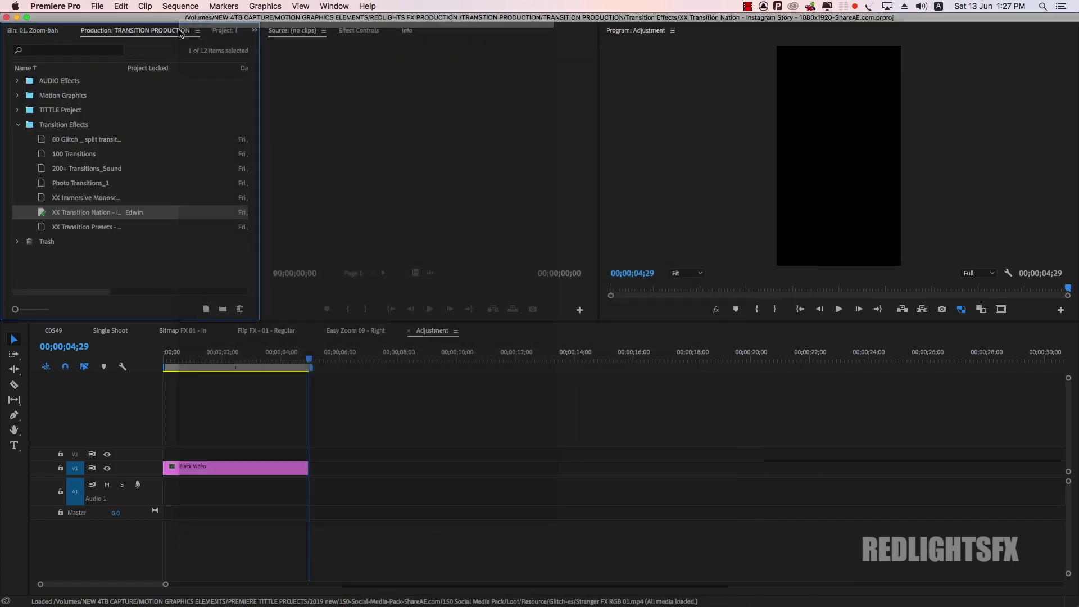
{"action": "left_click", "coordinate": [14, 31]}
{"action": "left_click", "coordinate": [31, 147]}
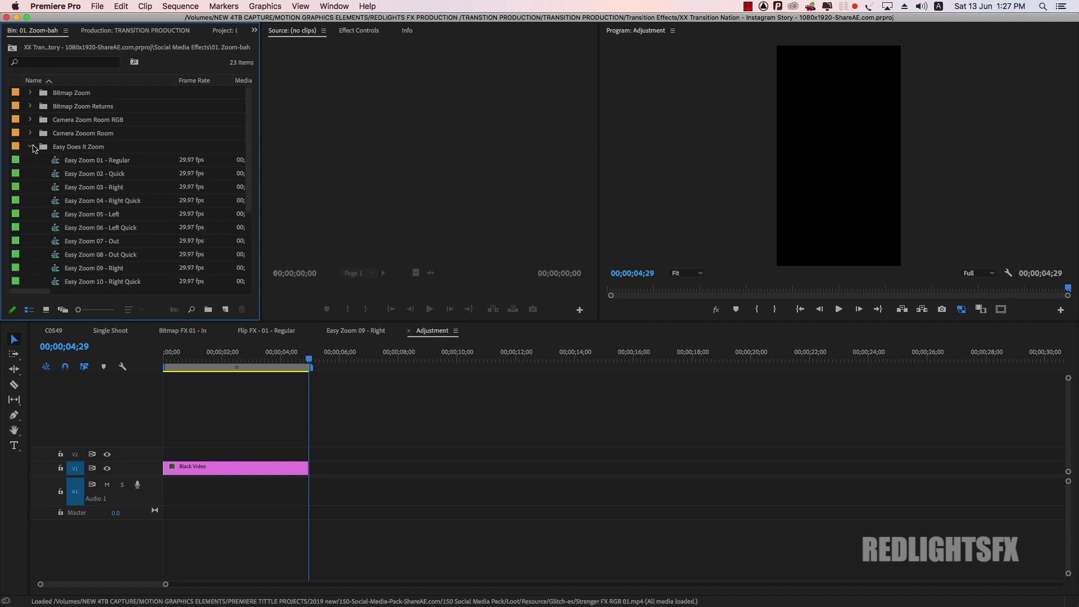
{"action": "left_click", "coordinate": [77, 150]}
{"action": "double_click", "coordinate": [45, 147]}
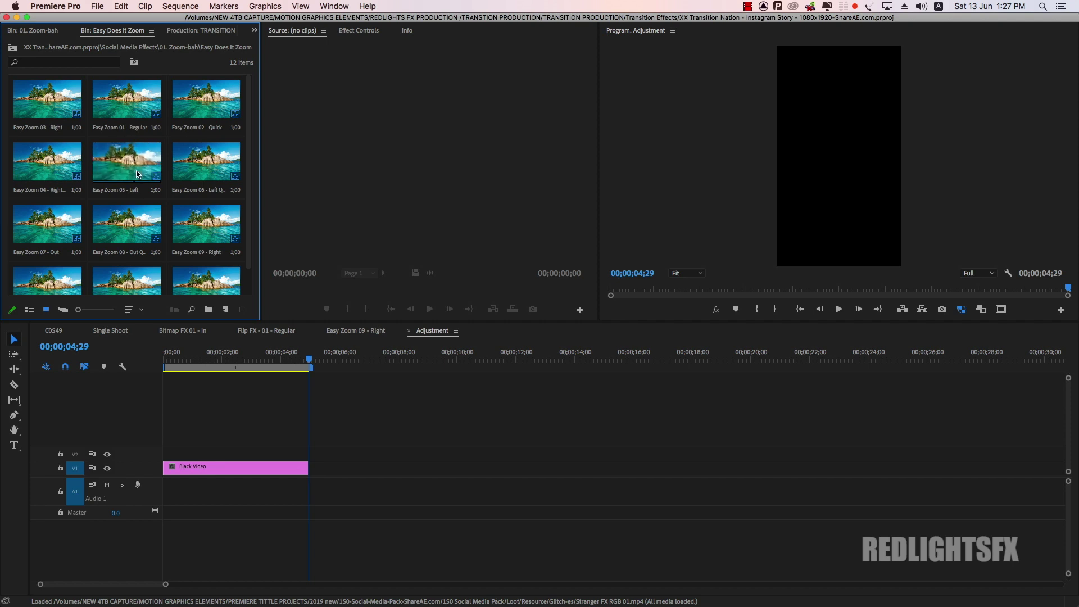
{"action": "left_click", "coordinate": [122, 226]}
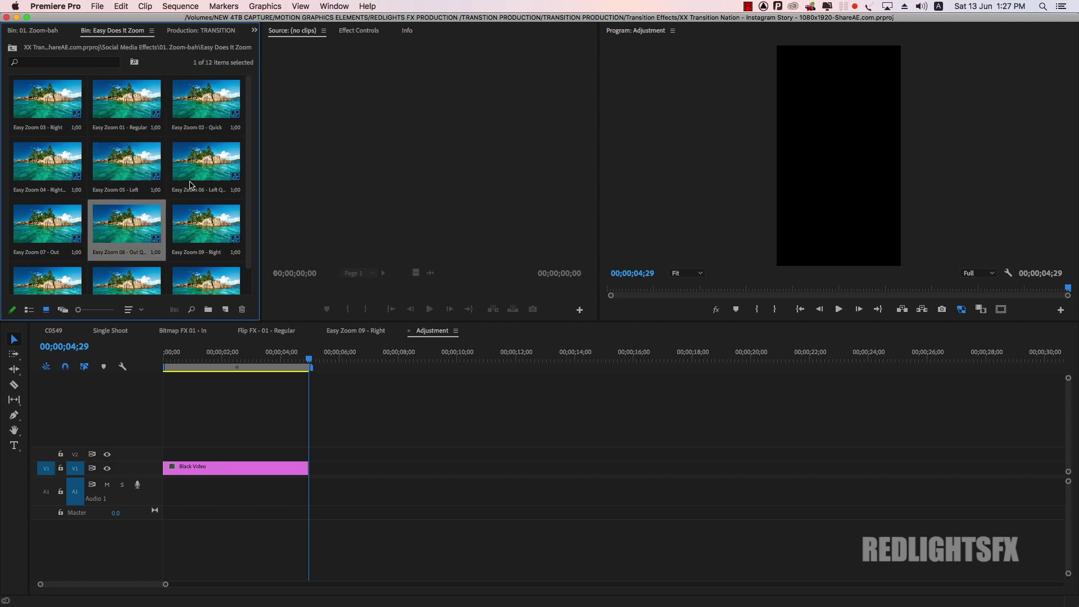
Step: Switch to Project: Lime and open the Single Shoot sequence
{"action": "left_click", "coordinate": [254, 30]}
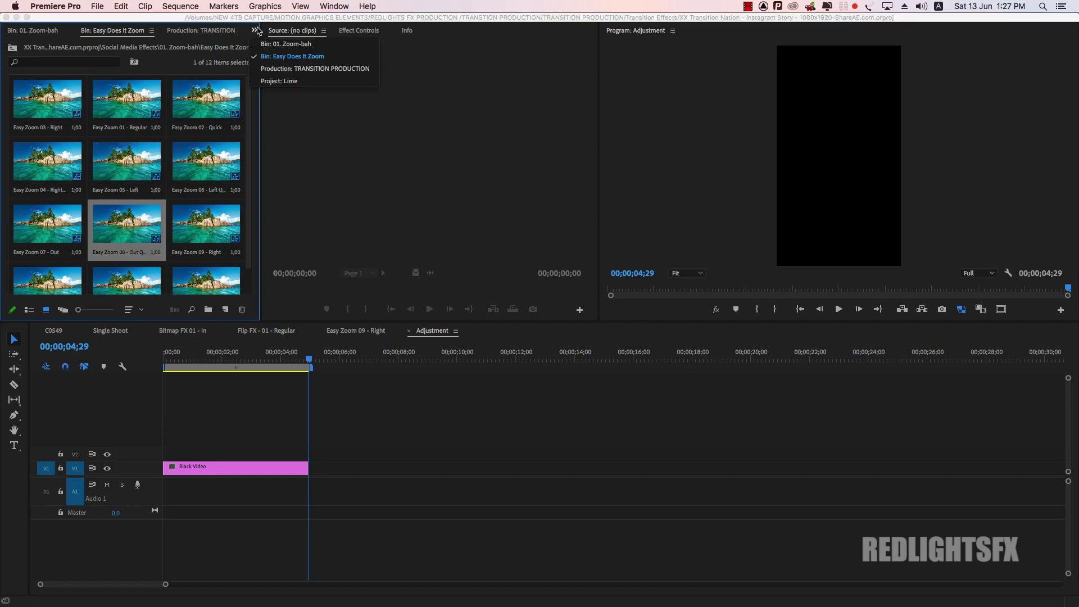
{"action": "left_click", "coordinate": [279, 80]}
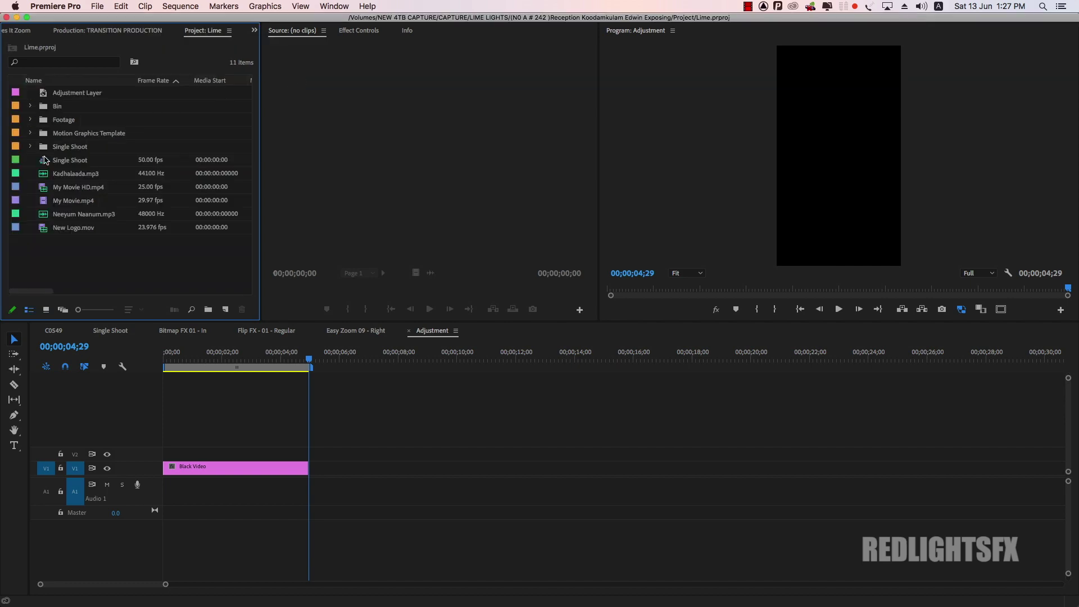
{"action": "double_click", "coordinate": [80, 163]}
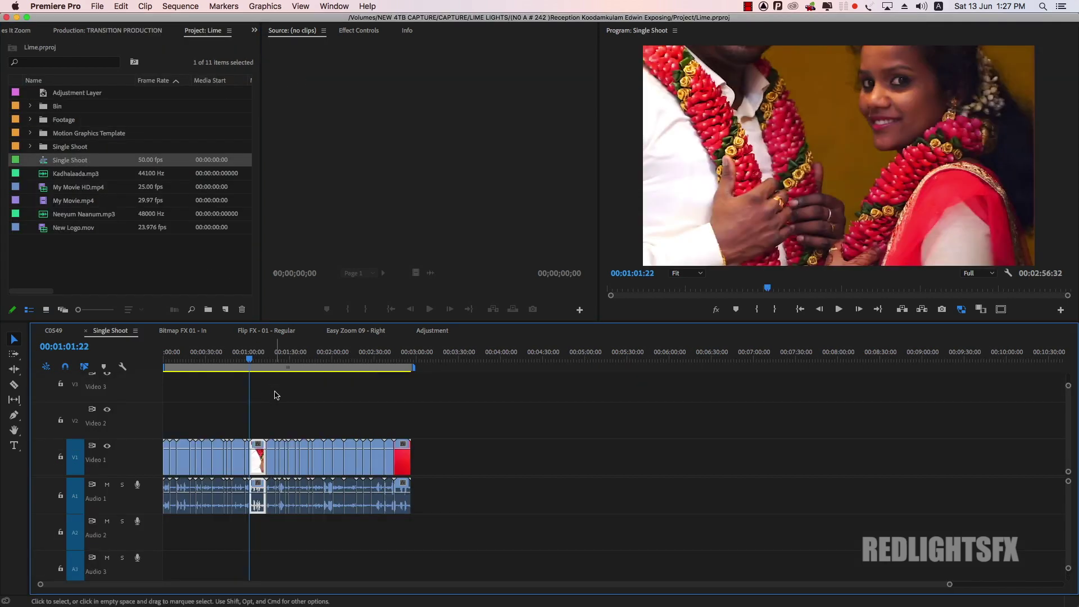
Step: Place Easy Zoom 08 - Out Quick on Video 2 over the C0598–C0599 cut and play it back
{"action": "left_click", "coordinate": [275, 393]}
{"action": "key", "text": "="}
{"action": "key", "text": "="}
{"action": "key", "text": "="}
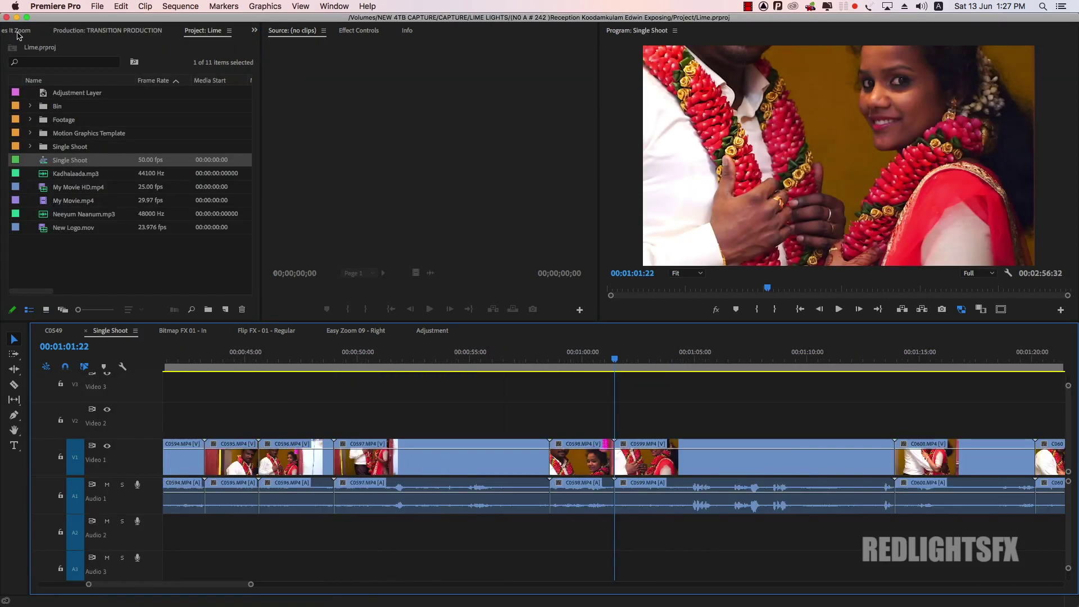
{"action": "left_click", "coordinate": [16, 30]}
{"action": "left_click_drag", "start_coordinate": [134, 225], "coordinate": [619, 420]}
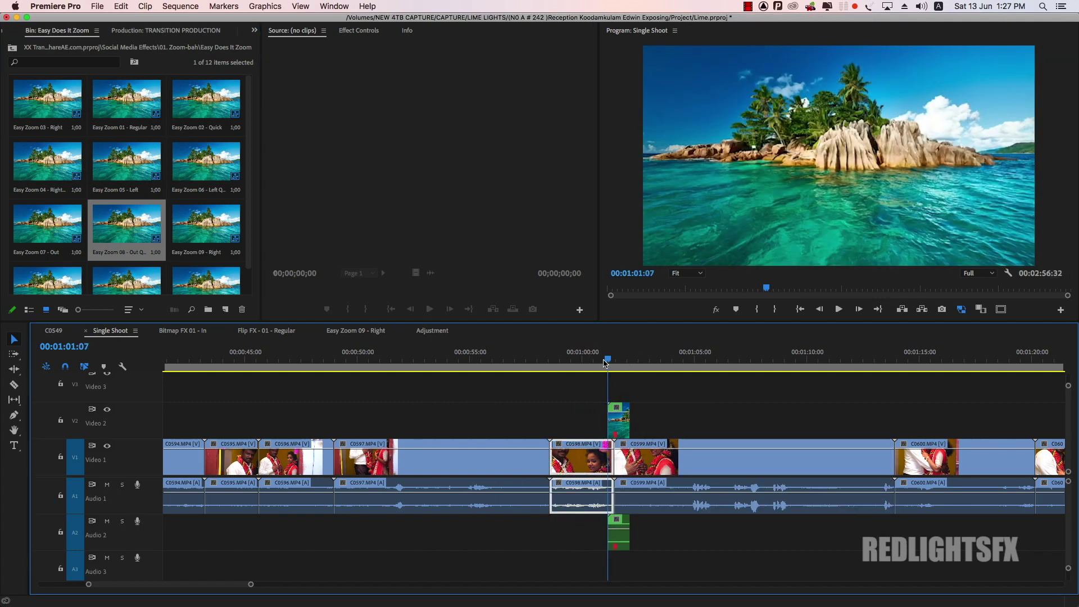
{"action": "key", "text": "space"}
{"action": "key", "text": "space"}
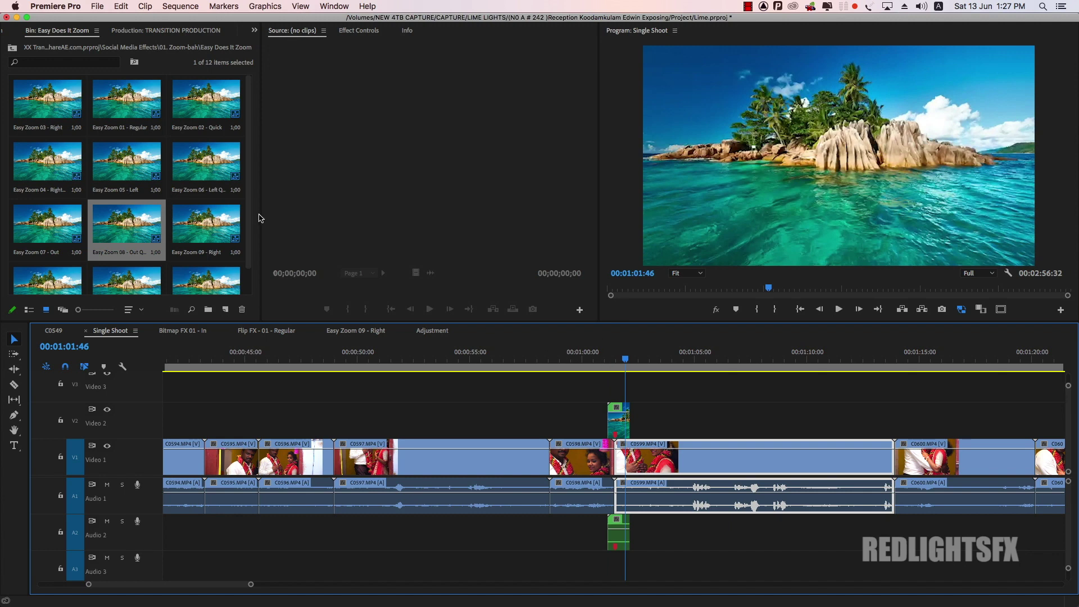
{"action": "left_click", "coordinate": [166, 31]}
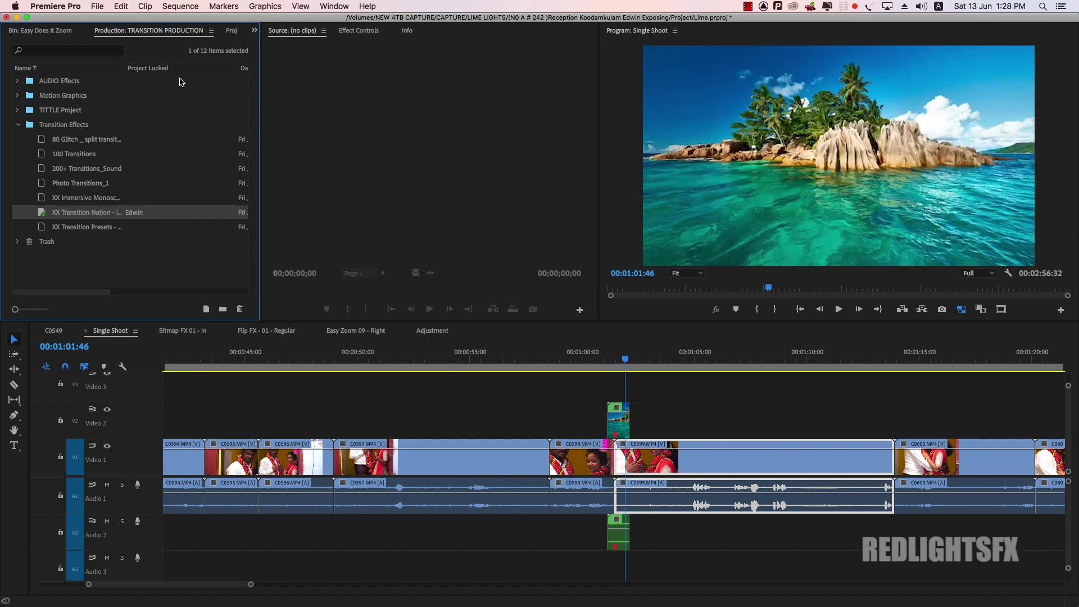
Step: Open the Photo Transitions_1 project from the Transition Effects folder
{"action": "left_click", "coordinate": [82, 156]}
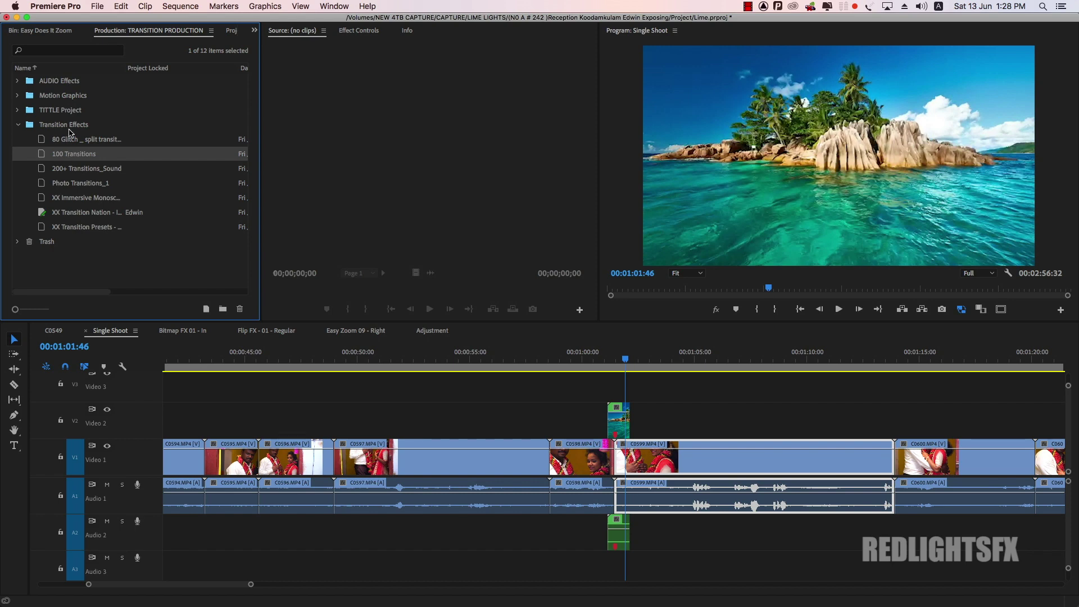
{"action": "left_click", "coordinate": [74, 185]}
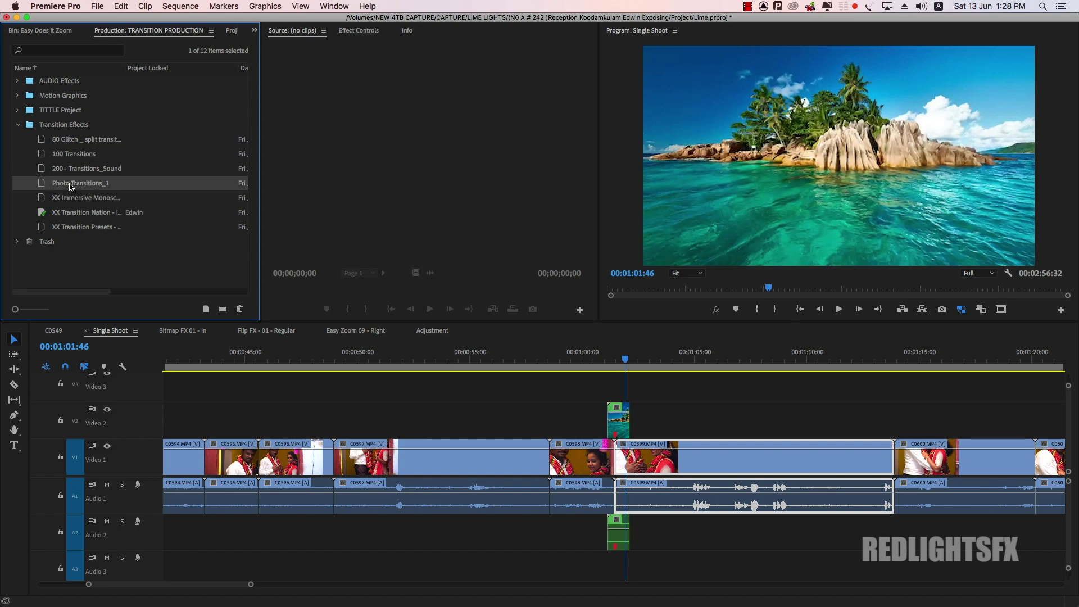
{"action": "double_click", "coordinate": [84, 183]}
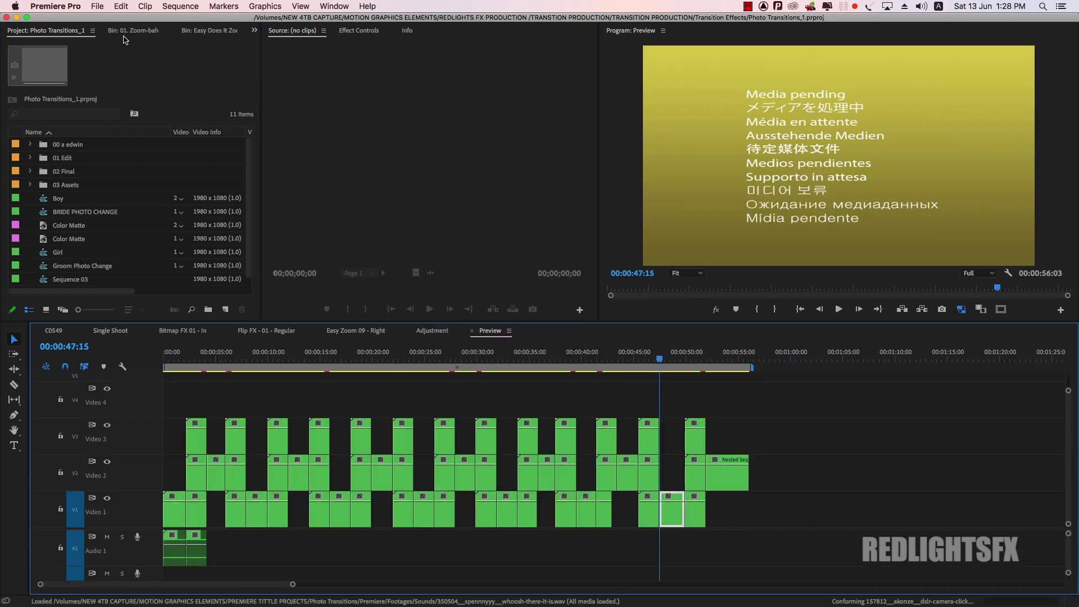
Step: Close Photo Transitions_1 without saving changes, leaving the Lime Adjustment sequence showing
{"action": "left_click", "coordinate": [255, 31]}
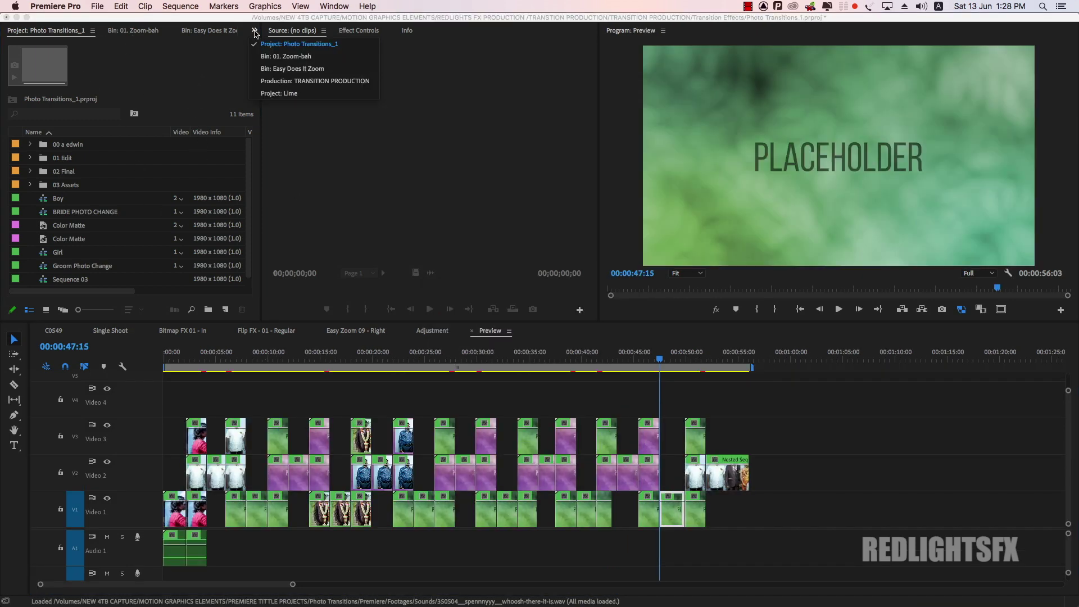
{"action": "left_click", "coordinate": [293, 81]}
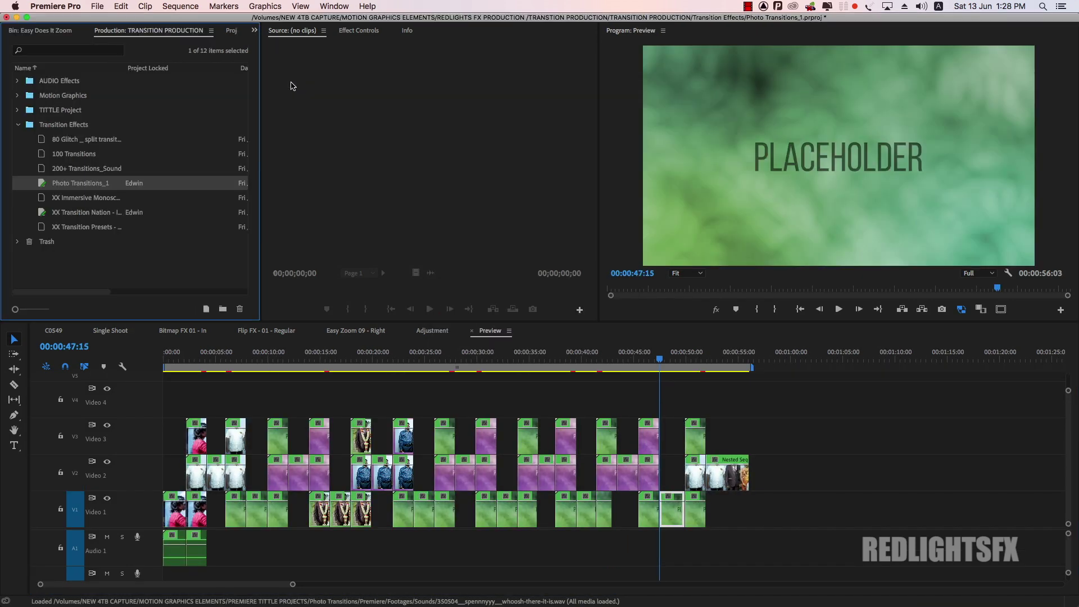
{"action": "right_click", "coordinate": [86, 189]}
{"action": "left_click", "coordinate": [118, 218]}
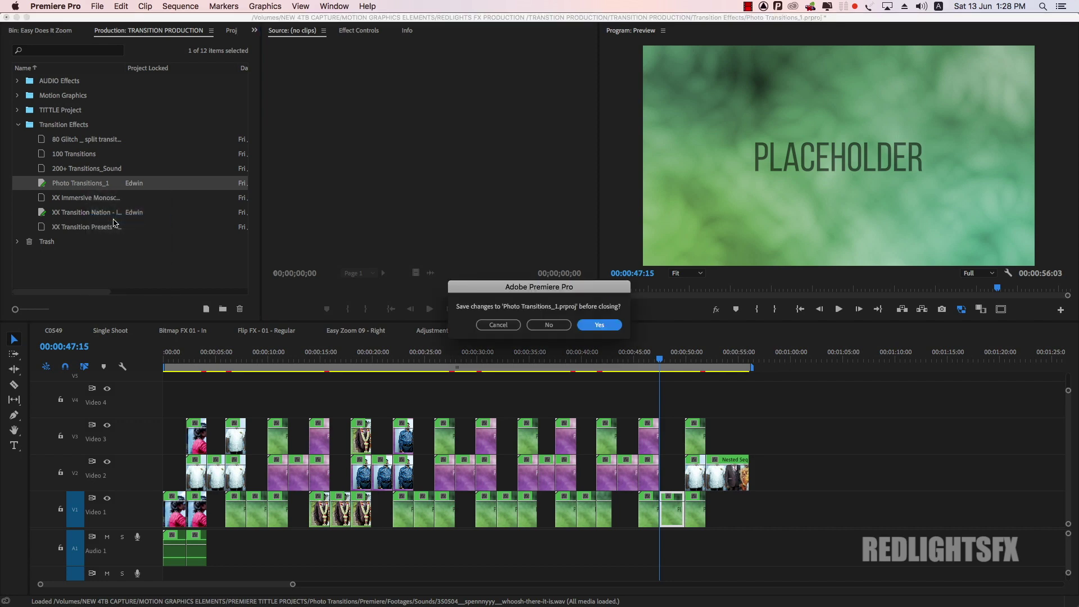
{"action": "left_click", "coordinate": [558, 325]}
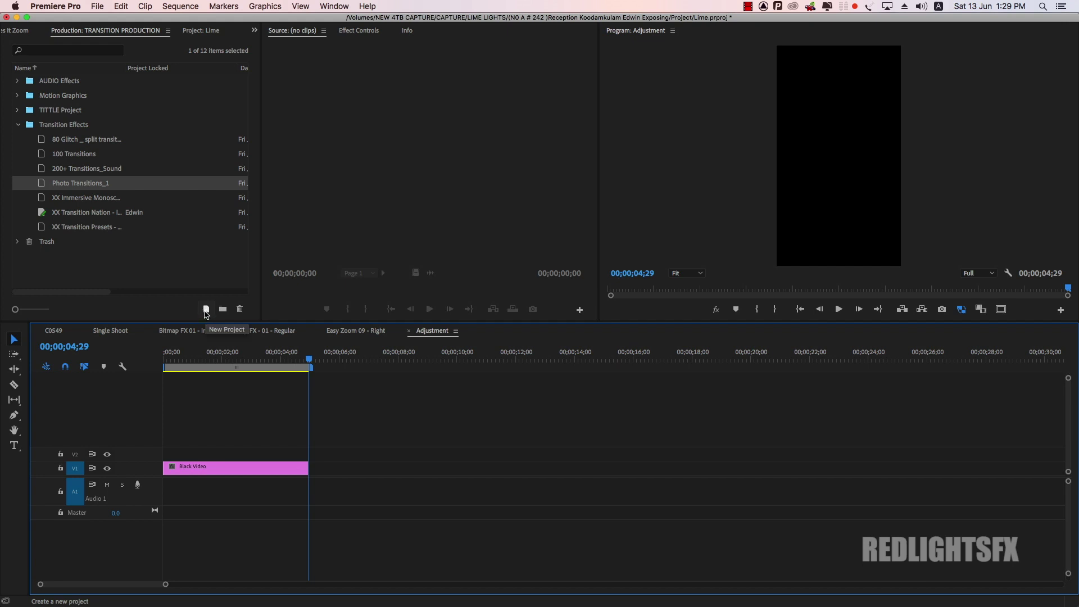
Step: Show the Black Video clip's Motion and Opacity settings at 00;00;03;18, and list the Lime project's new-item types
{"action": "left_click", "coordinate": [337, 281]}
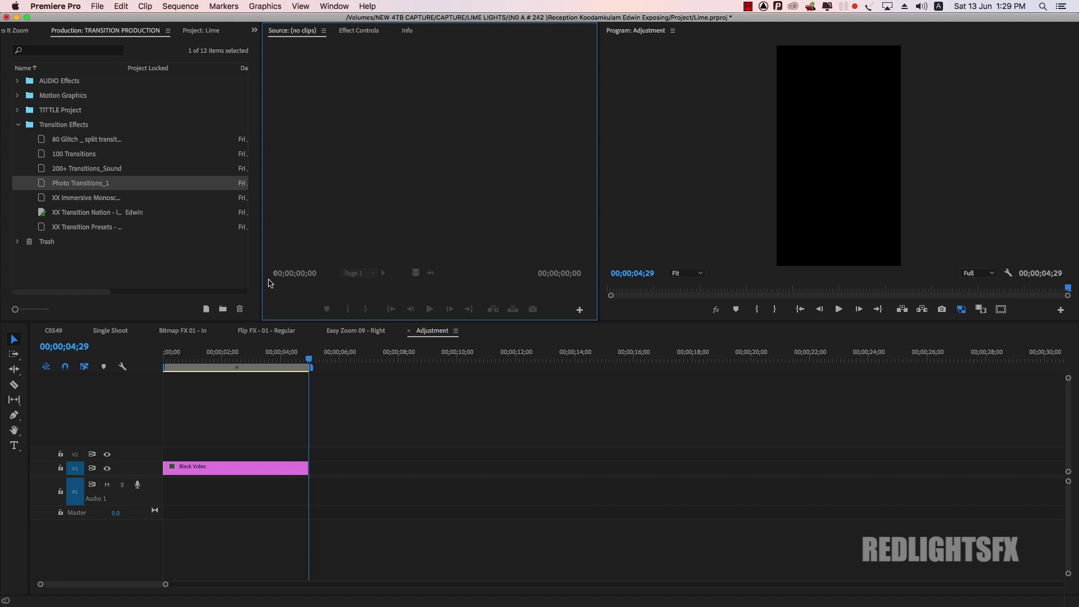
{"action": "left_click", "coordinate": [370, 32]}
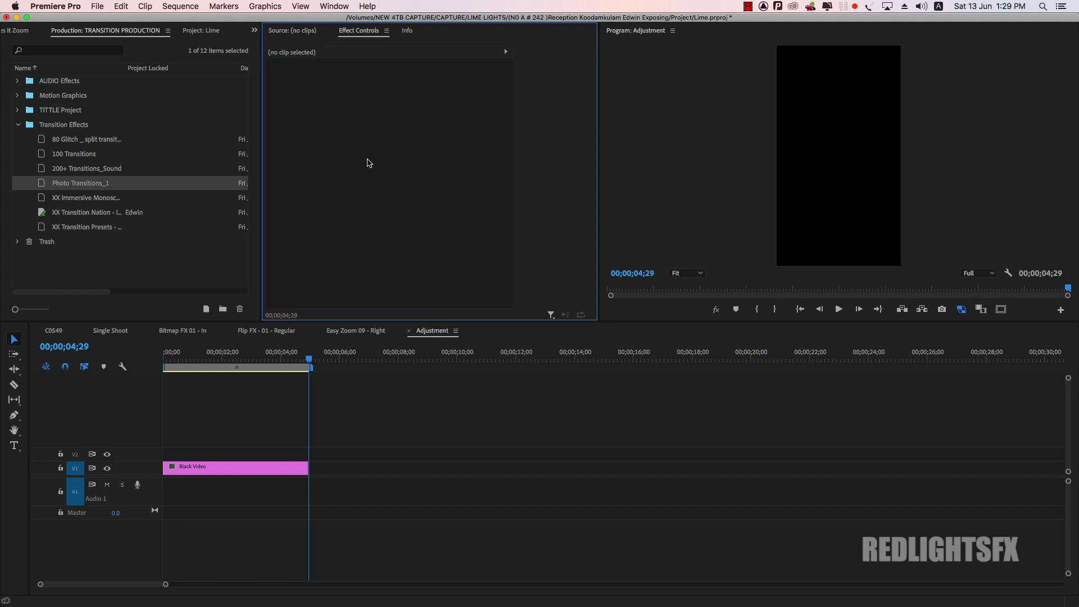
{"action": "left_click_drag", "start_coordinate": [309, 359], "coordinate": [268, 360]}
{"action": "left_click", "coordinate": [269, 467]}
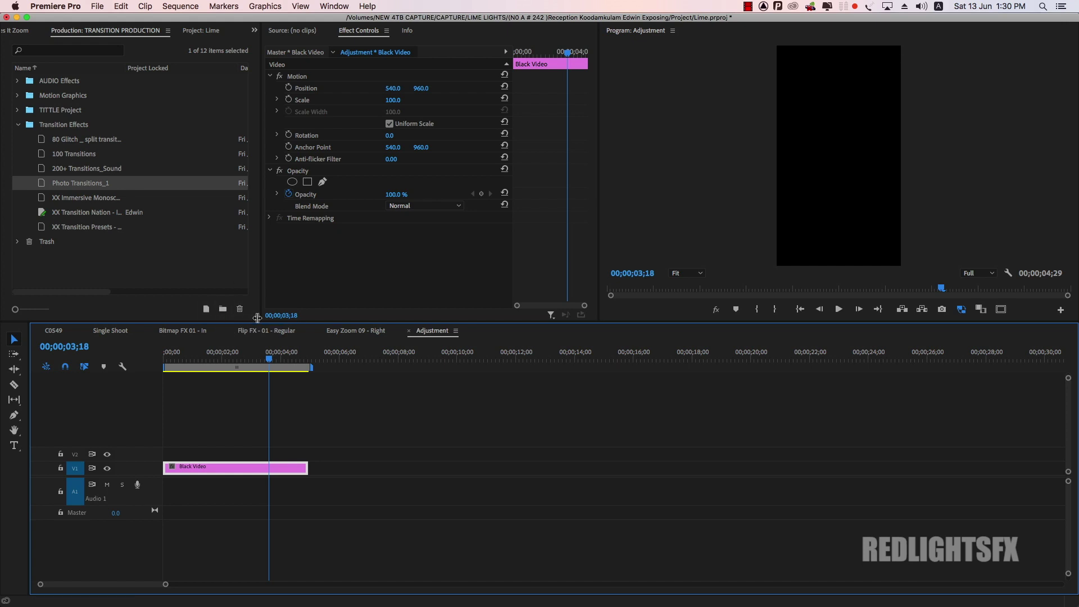
{"action": "left_click", "coordinate": [200, 31]}
{"action": "left_click", "coordinate": [226, 309]}
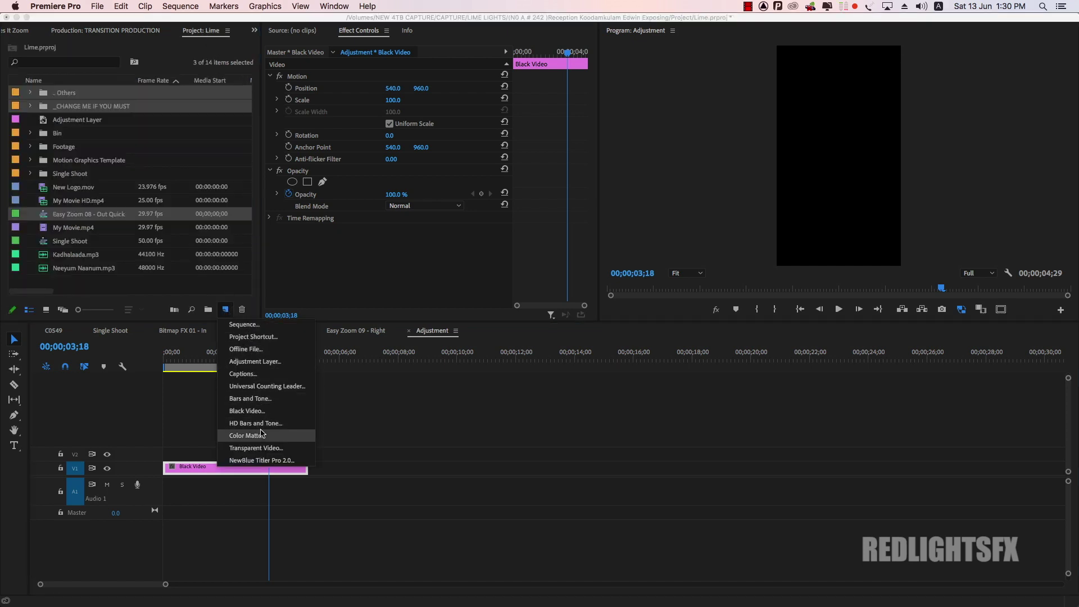
Step: Create a new Color Matte with default video settings and a dark red colour
{"action": "left_click", "coordinate": [260, 435]}
{"action": "left_click", "coordinate": [621, 355]}
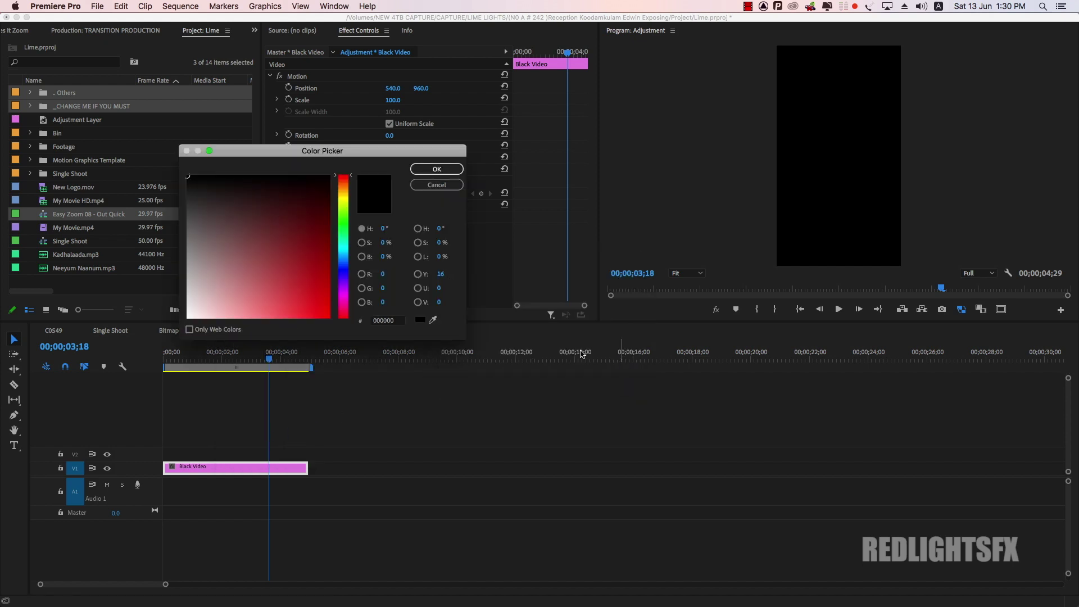
{"action": "left_click", "coordinate": [297, 266]}
{"action": "left_click", "coordinate": [441, 168]}
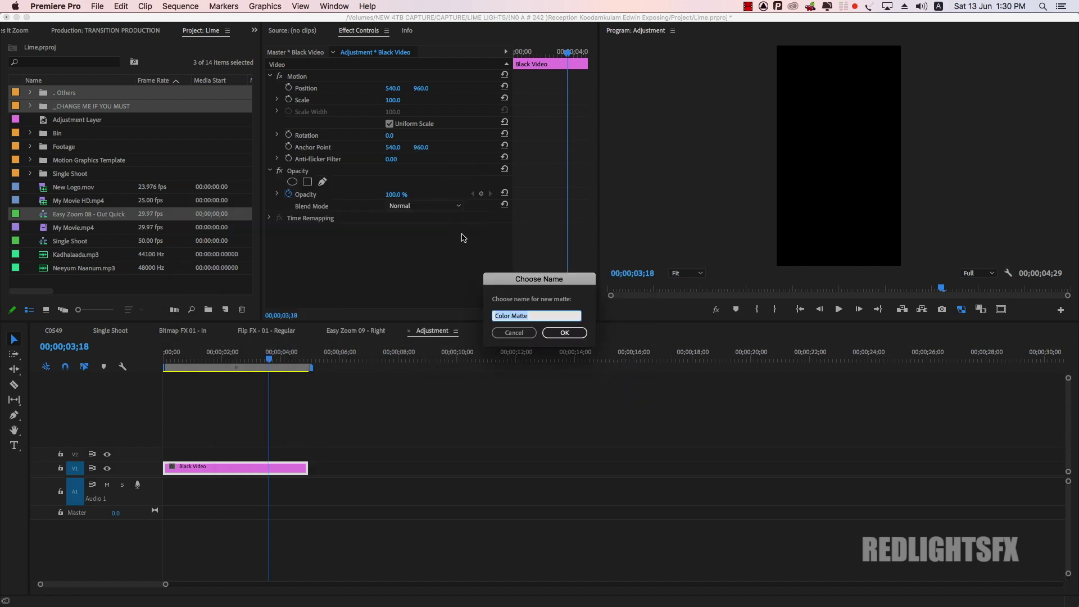
Step: Keep the name Color Matte, place it on V2 above Black Video, and start an opacity mask
{"action": "left_click", "coordinate": [565, 332]}
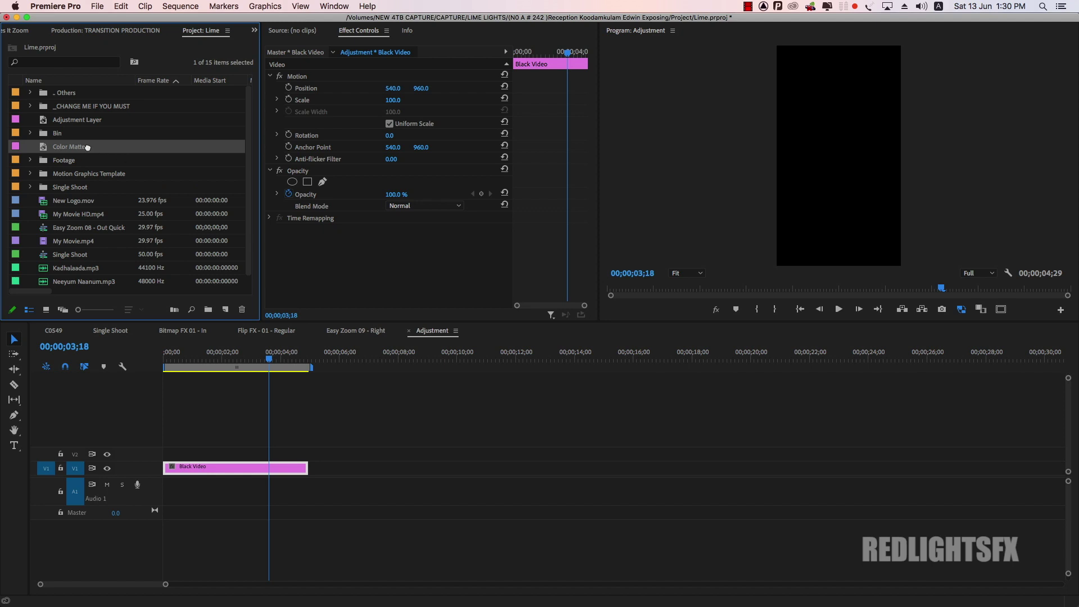
{"action": "left_click_drag", "start_coordinate": [87, 147], "coordinate": [171, 453]}
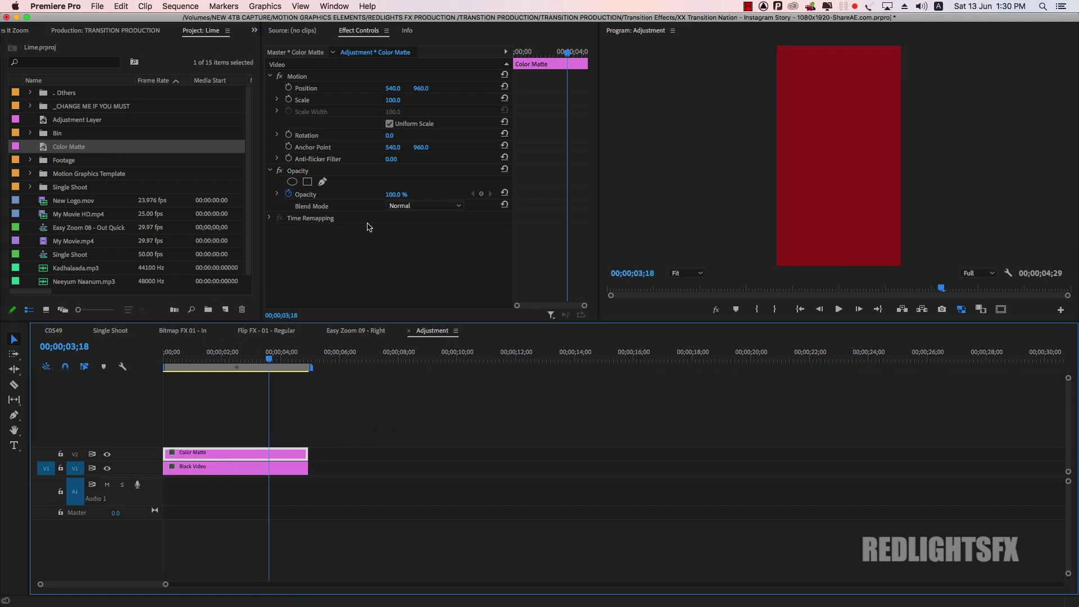
{"action": "left_click", "coordinate": [323, 182]}
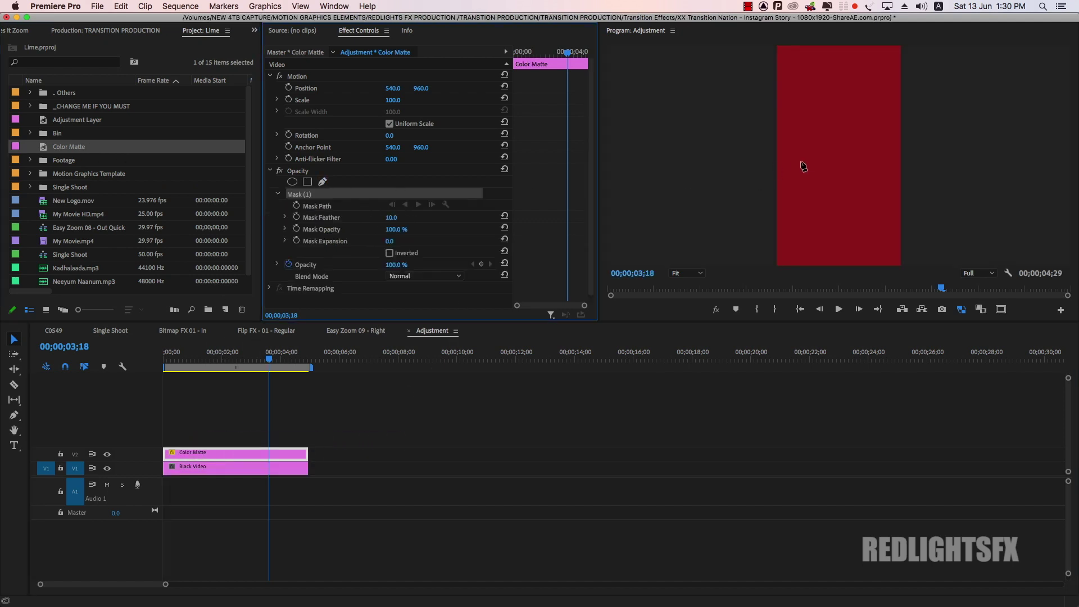
Step: Draw a closed curved freeform mask on the Color Matte in the Program monitor, reshaping one curve handle
{"action": "left_click", "coordinate": [792, 166]}
{"action": "left_click", "coordinate": [802, 125]}
{"action": "left_click_drag", "start_coordinate": [840, 112], "coordinate": [854, 124]}
{"action": "left_click_drag", "start_coordinate": [862, 165], "coordinate": [807, 237]}
{"action": "left_click_drag", "start_coordinate": [904, 259], "coordinate": [869, 262]}
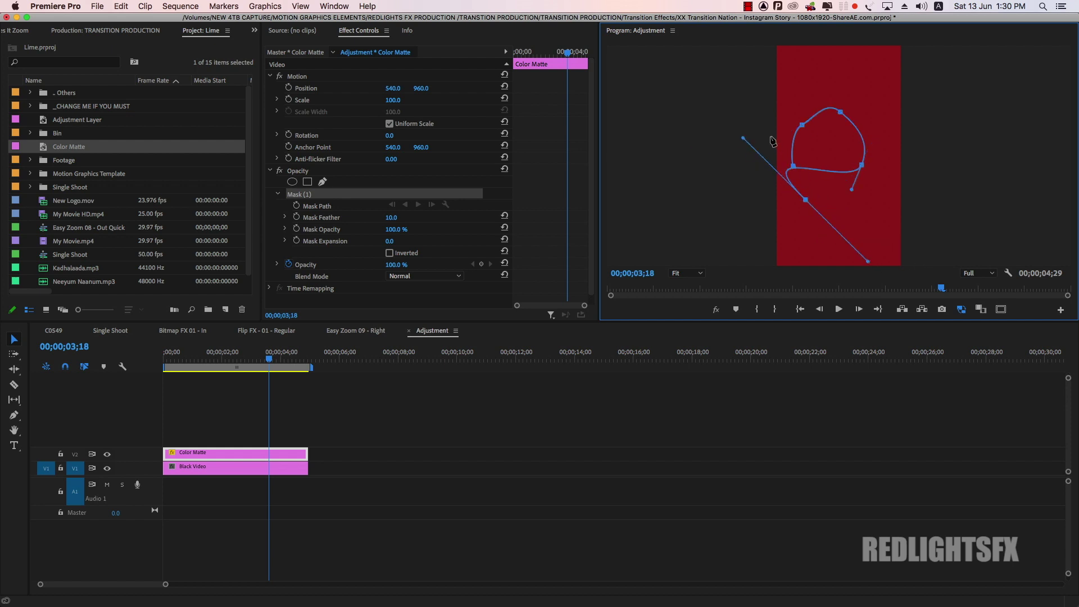
{"action": "left_click_drag", "start_coordinate": [744, 140], "coordinate": [795, 137]}
{"action": "left_click", "coordinate": [793, 166]}
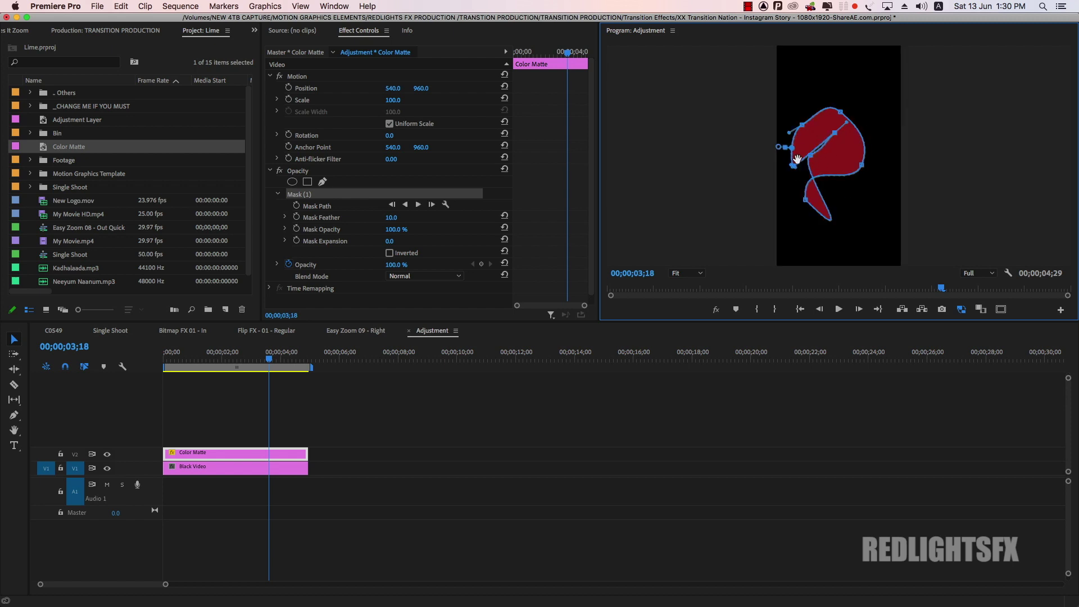